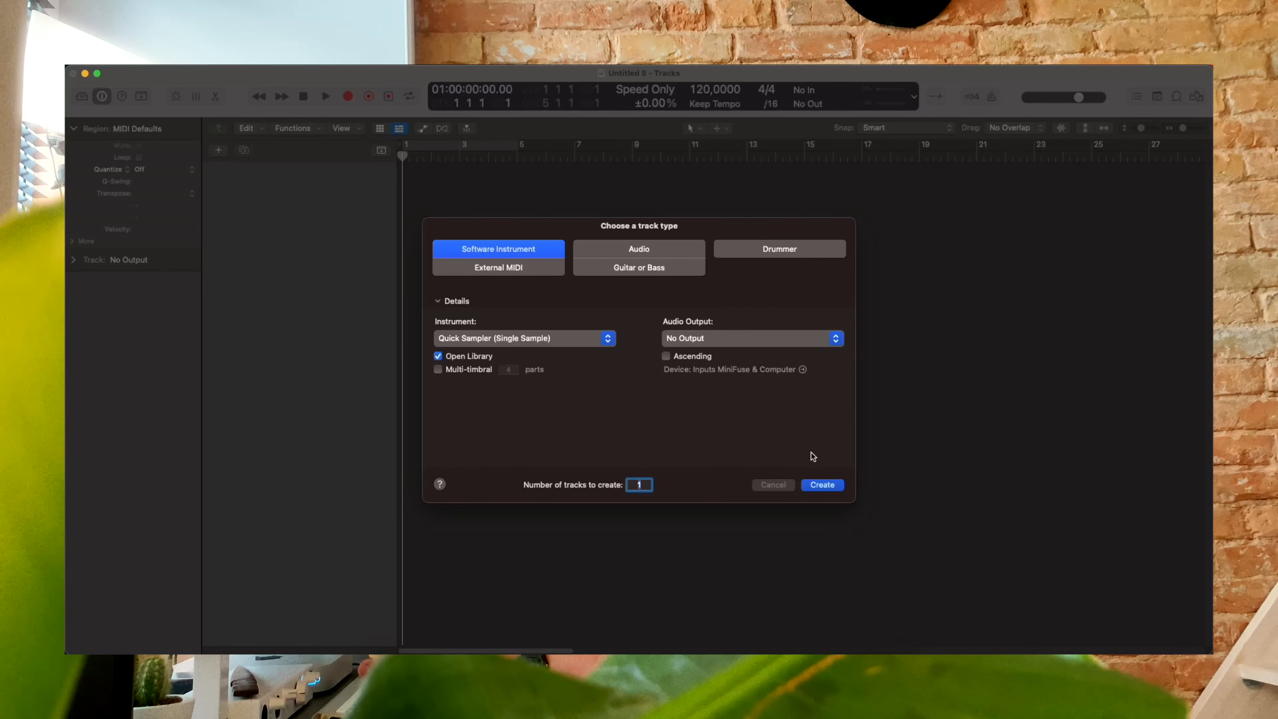
# Create one software instrument track with Quick Sampler (Single Sample) as its instrument.
pyautogui.click(822, 485)
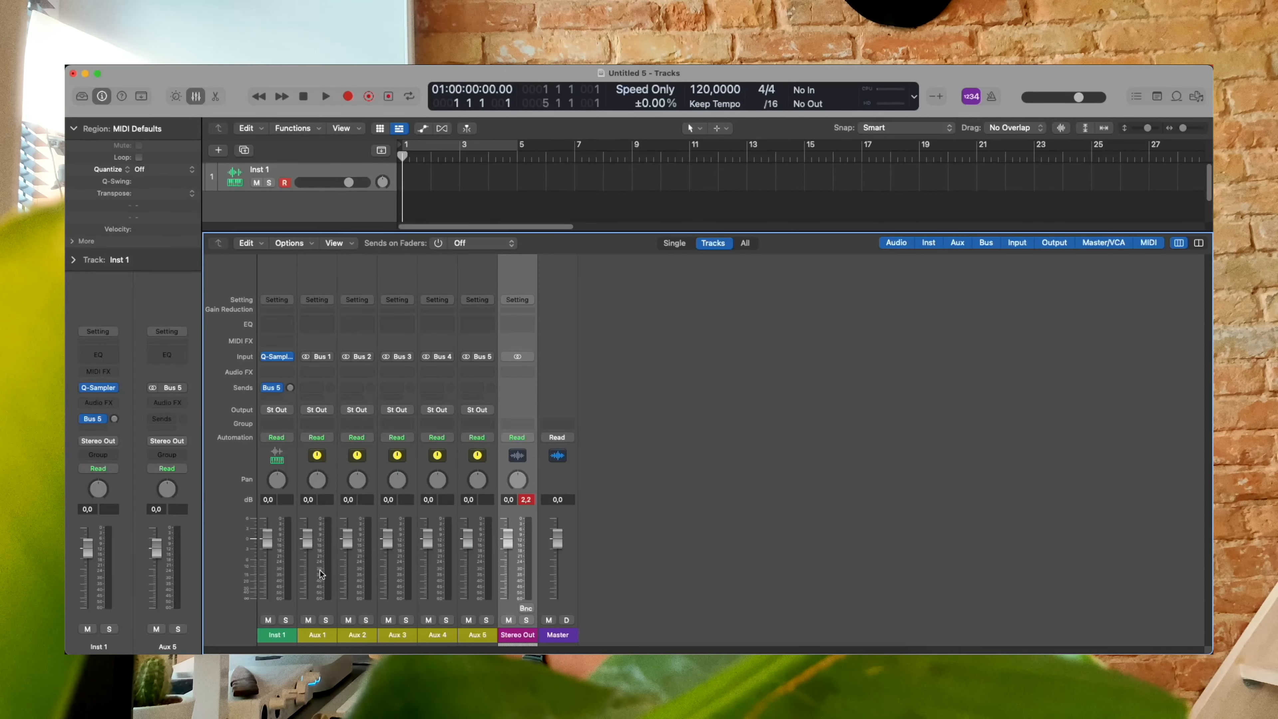
# Examine the aux channel strips Aux 1 to Aux 5 in the mixer by selecting them in turn.
pyautogui.click(320, 573)
pyautogui.click(353, 581)
pyautogui.click(407, 581)
pyautogui.click(449, 583)
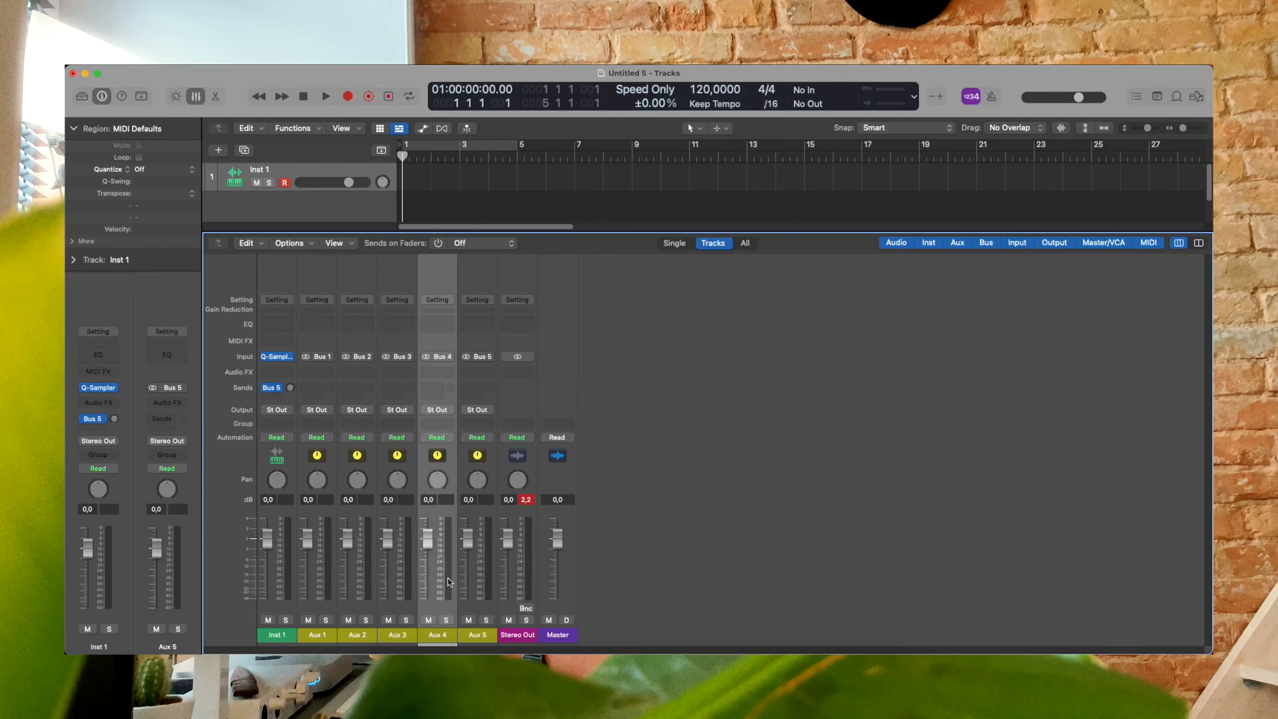
pyautogui.click(479, 582)
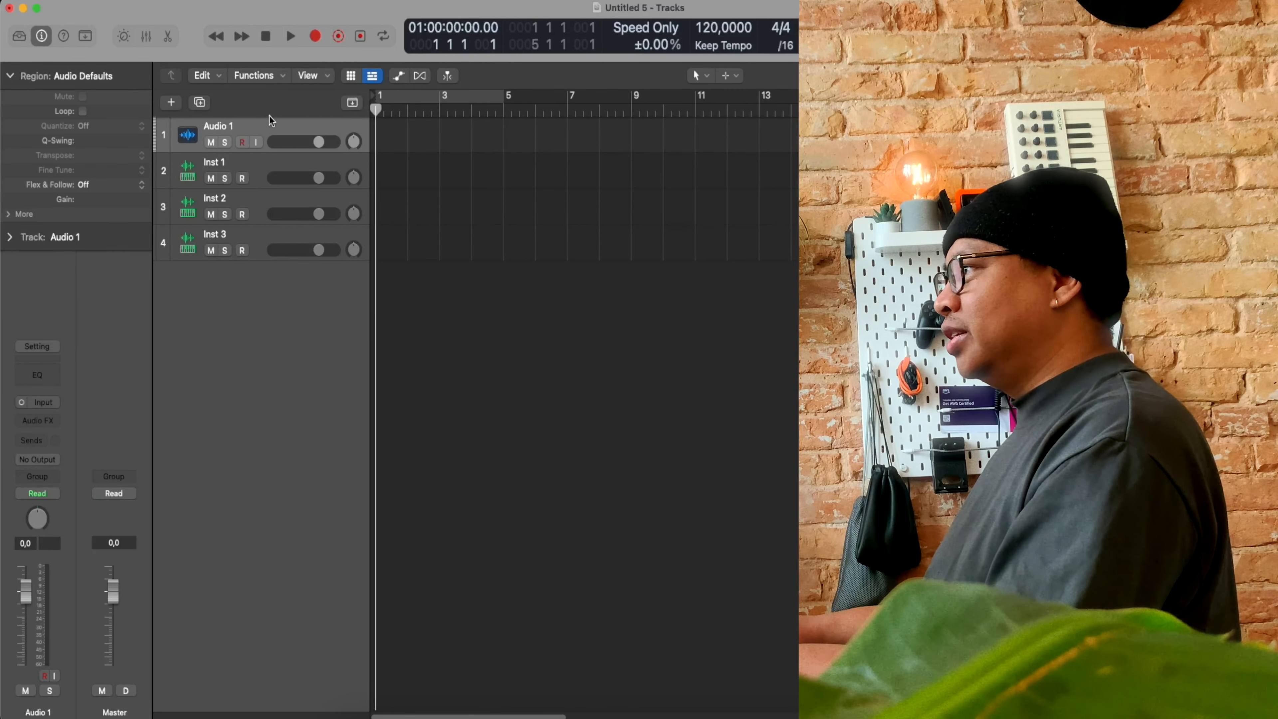
# Create a summing track stack from the Drums instrument track.
pyautogui.click(257, 168)
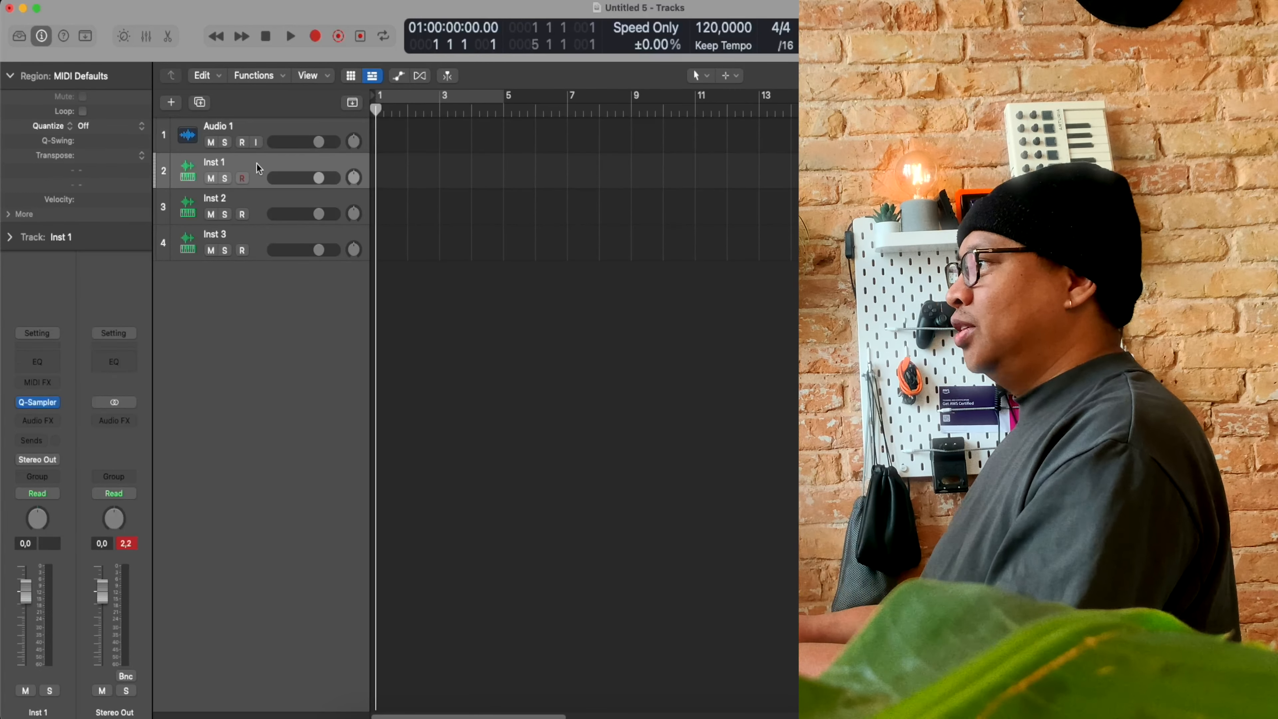
pyautogui.rightClick(248, 161)
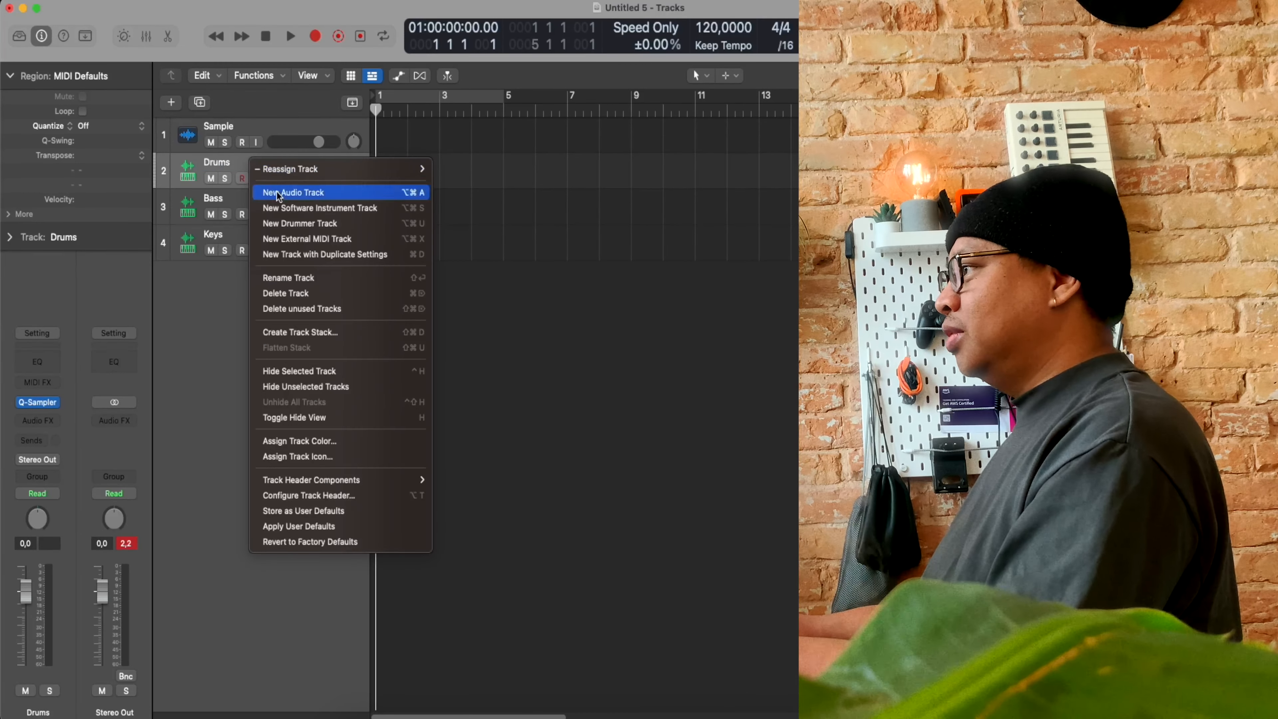
pyautogui.click(297, 332)
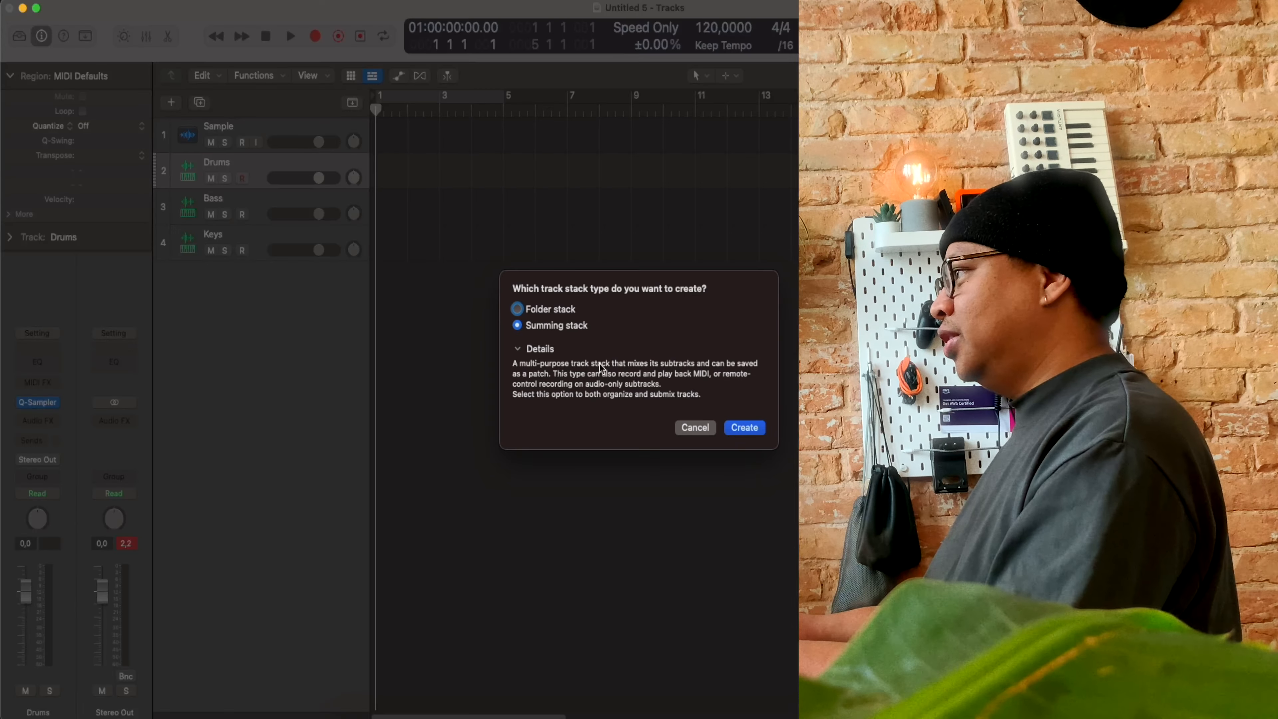
pyautogui.click(743, 425)
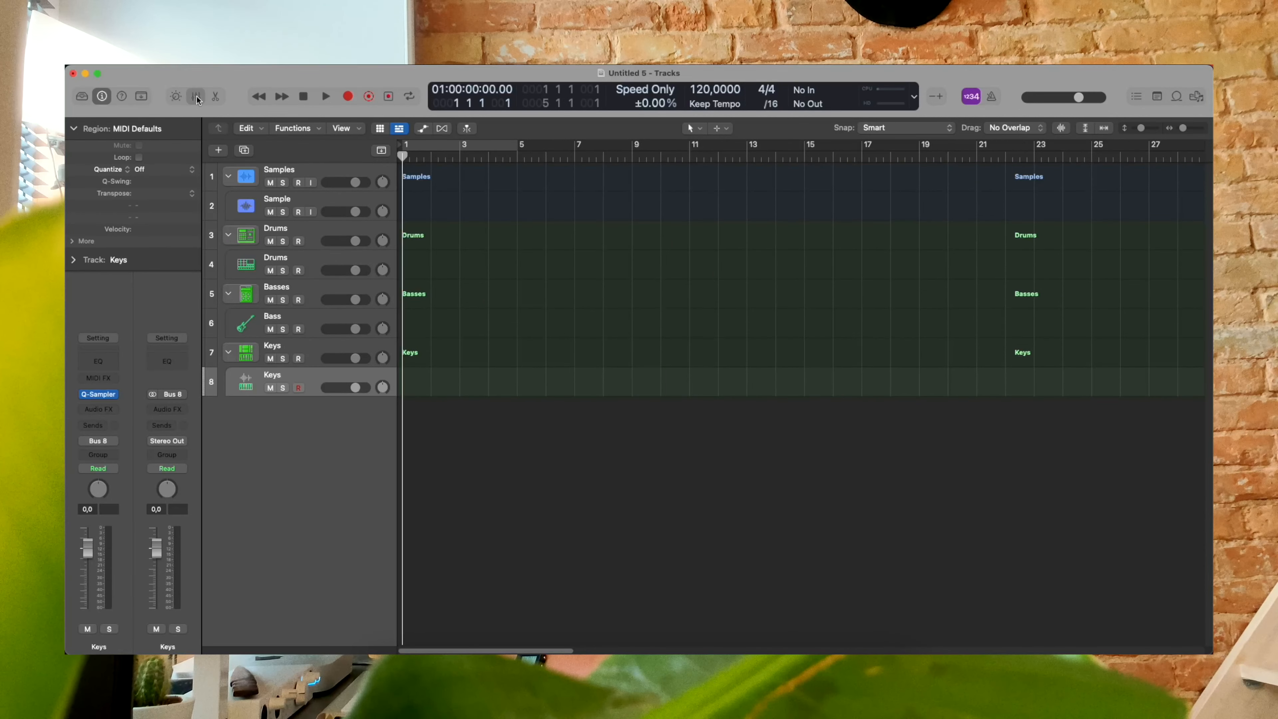
# Show the mixer and select the Samples and Aux 1 channel strips in turn.
pyautogui.click(196, 97)
pyautogui.click(292, 584)
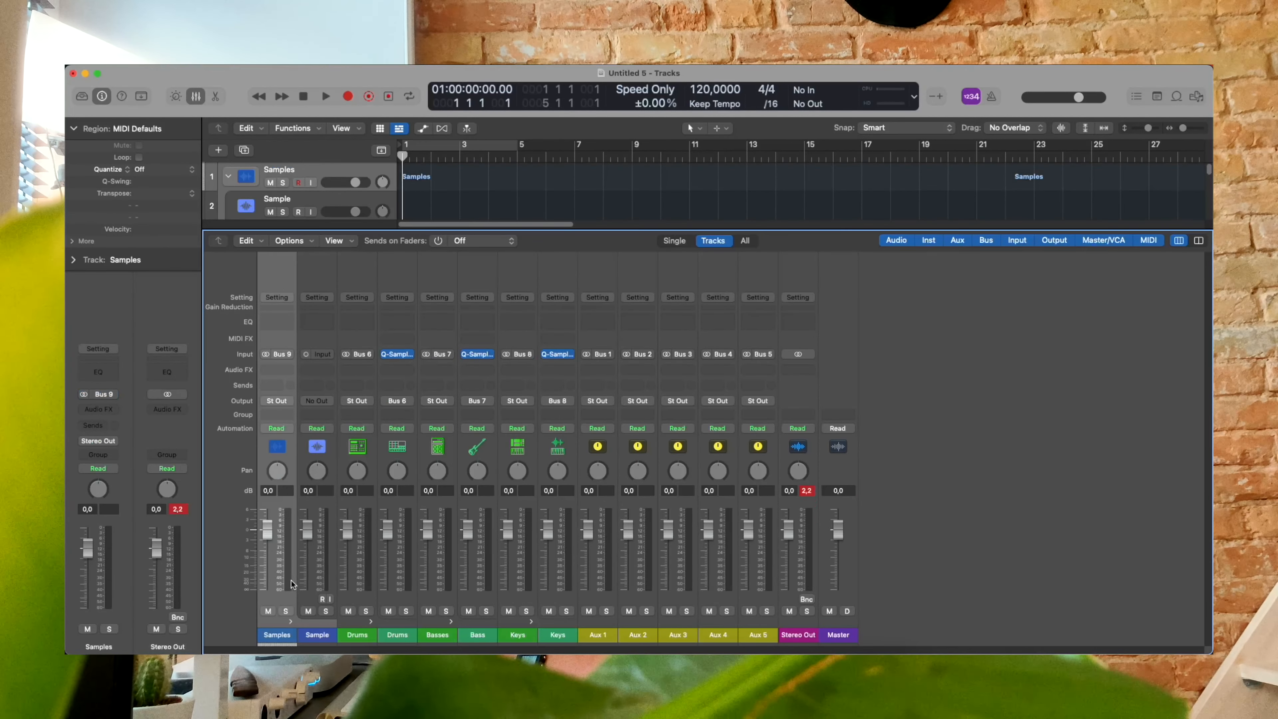
pyautogui.click(612, 584)
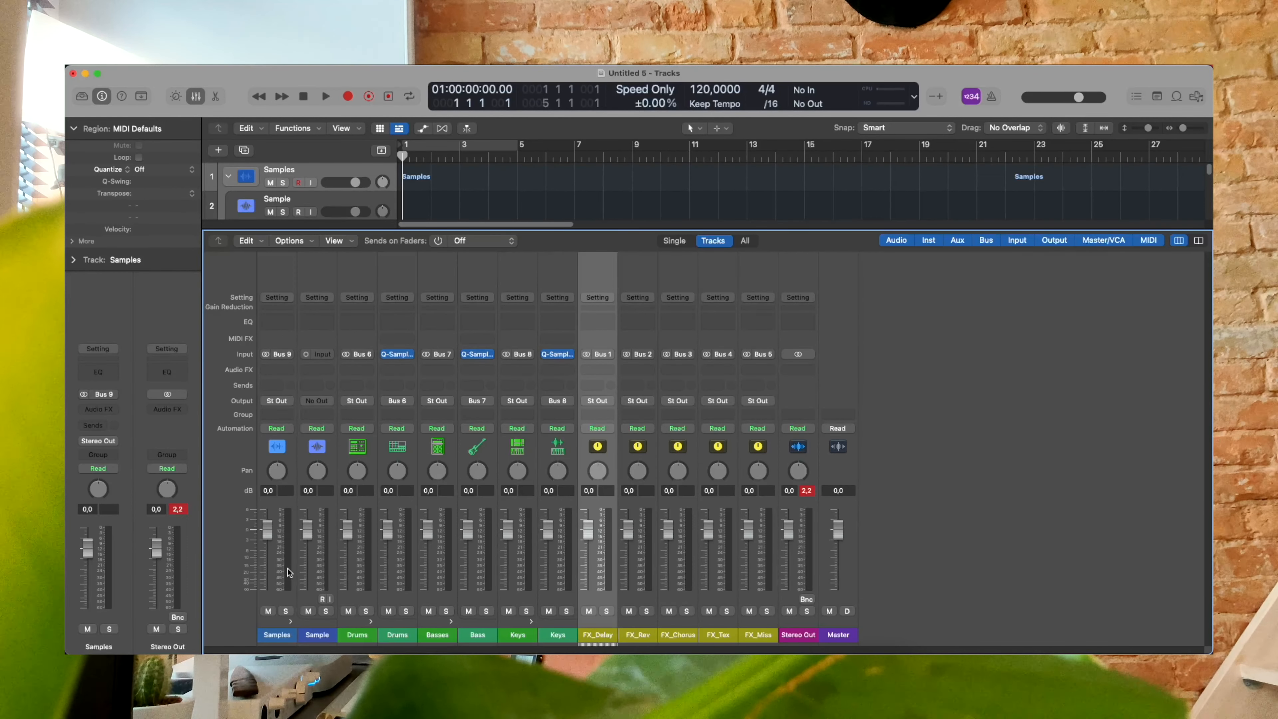
# Select the Samples channel strip and open the colour palette for it.
pyautogui.click(288, 572)
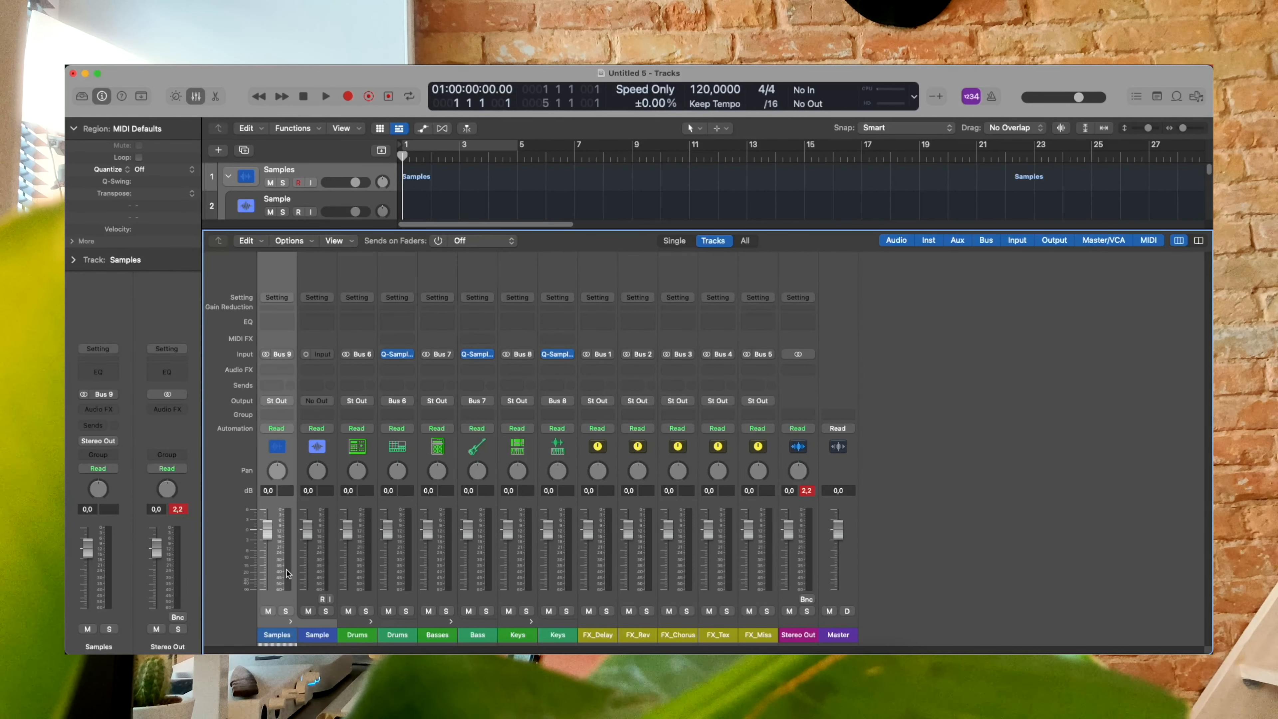
pyautogui.hotkey('alt', 'c')
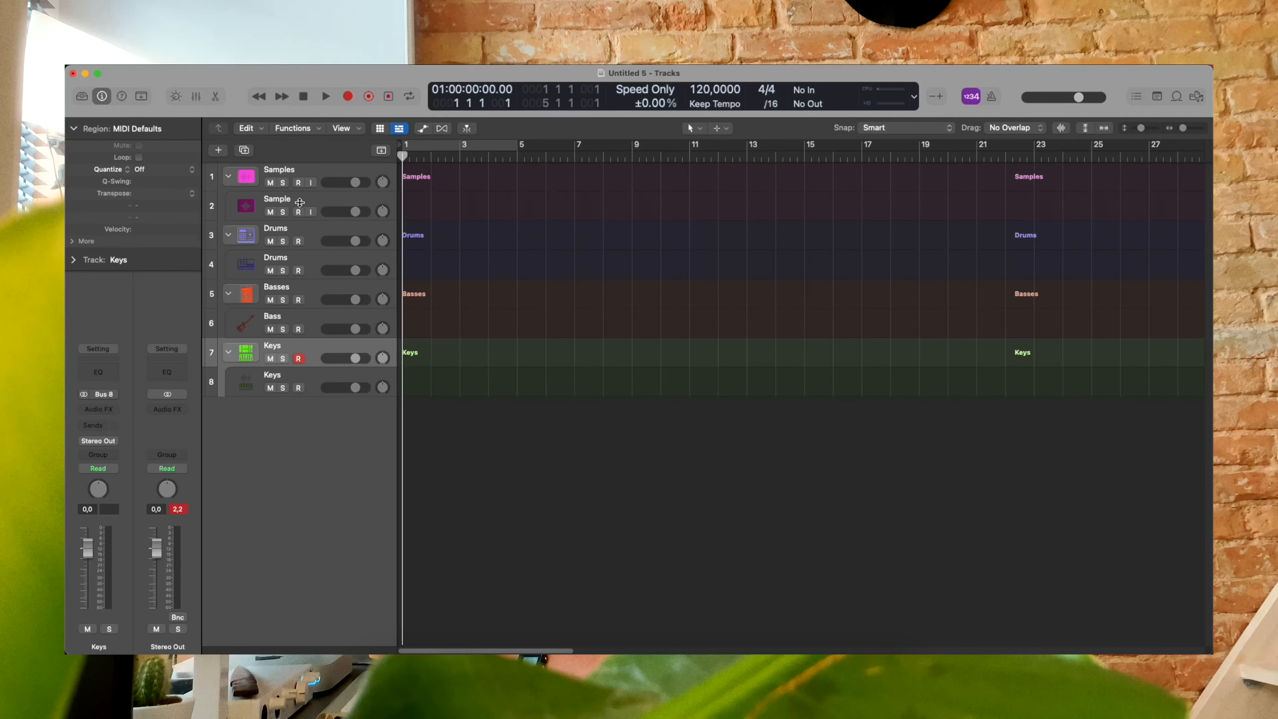
pyautogui.click(318, 262)
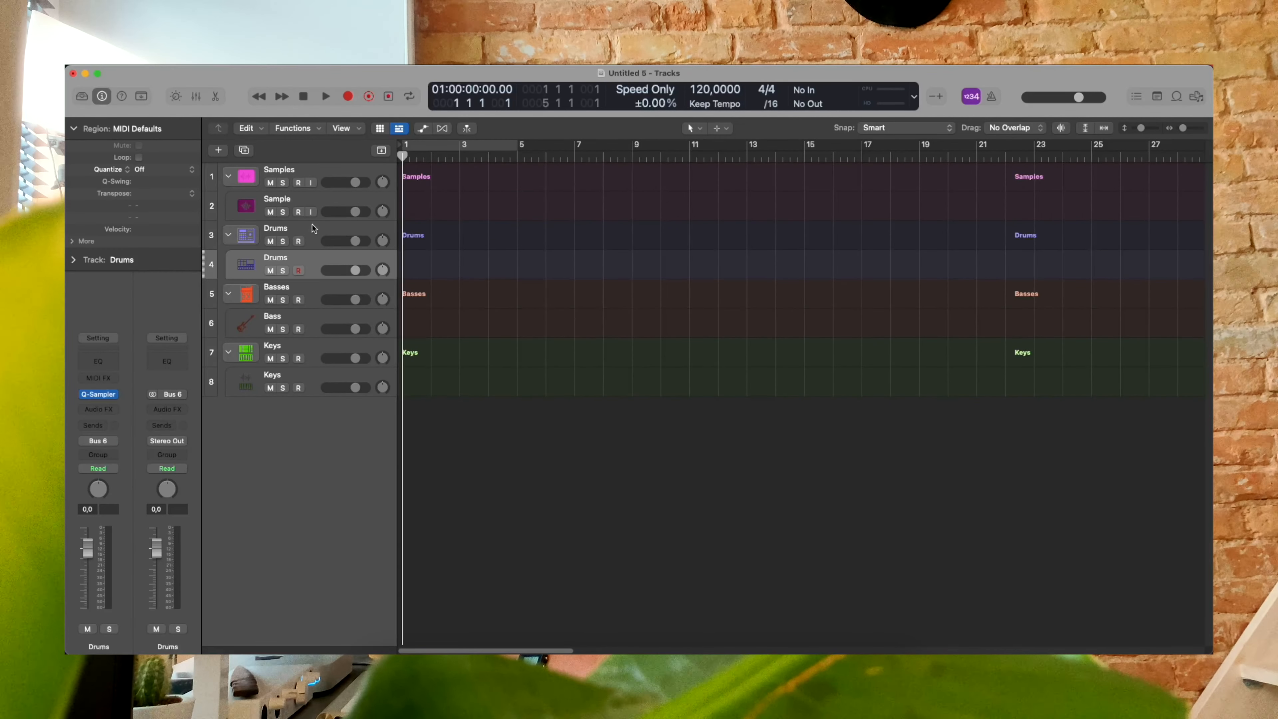
pyautogui.click(317, 231)
pyautogui.click(317, 267)
pyautogui.click(312, 331)
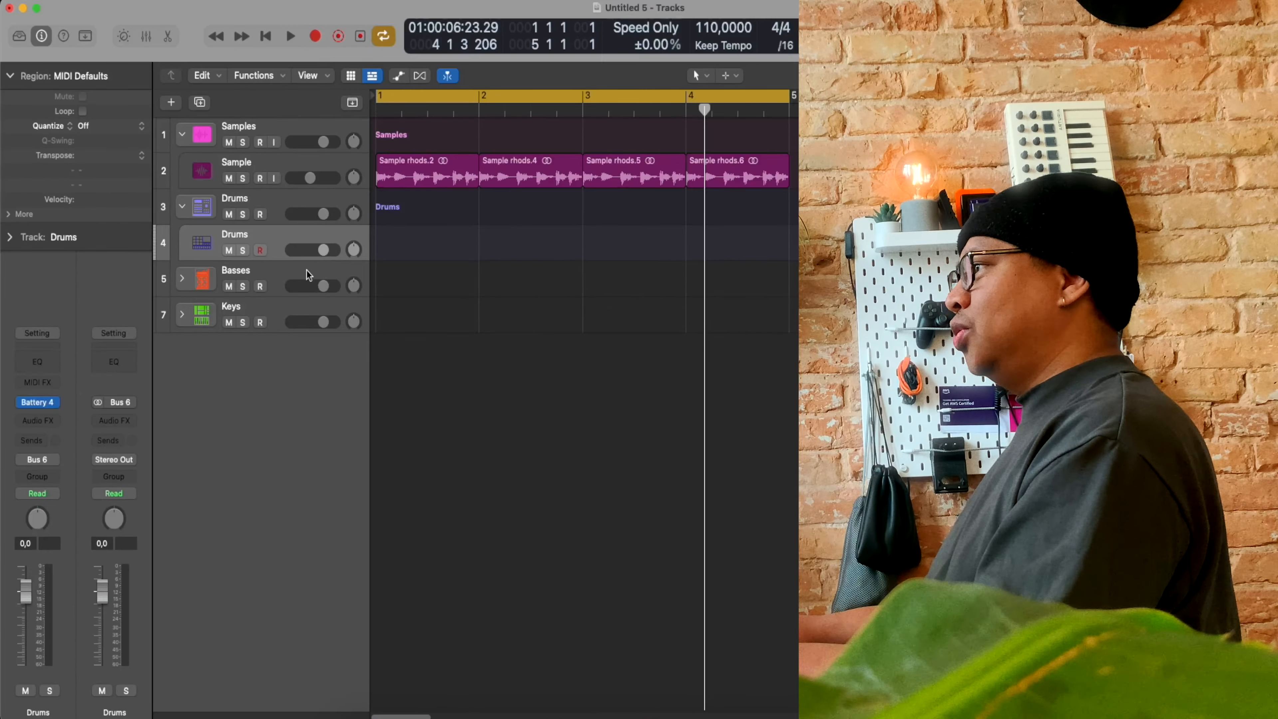
# Duplicate the Drums subtrack twice inside the Drums stack and select the resulting subtracks in turn.
pyautogui.doubleClick(200, 102)
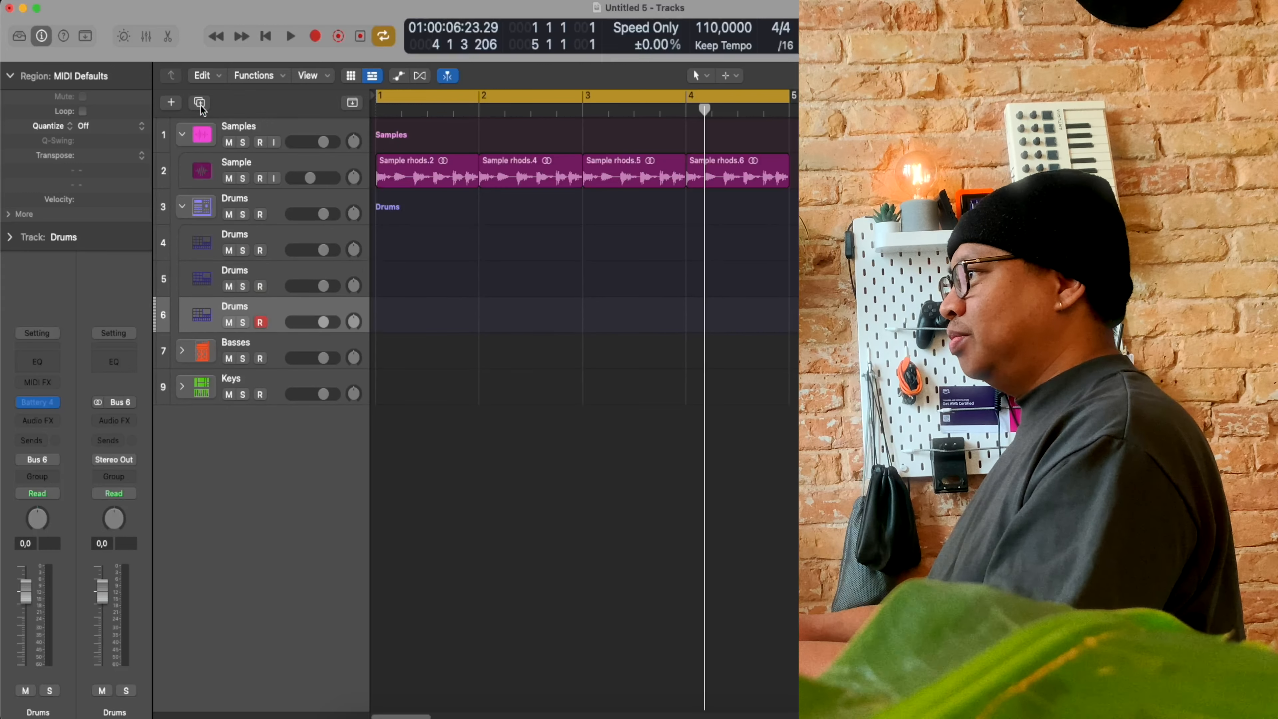
pyautogui.click(280, 233)
pyautogui.click(284, 274)
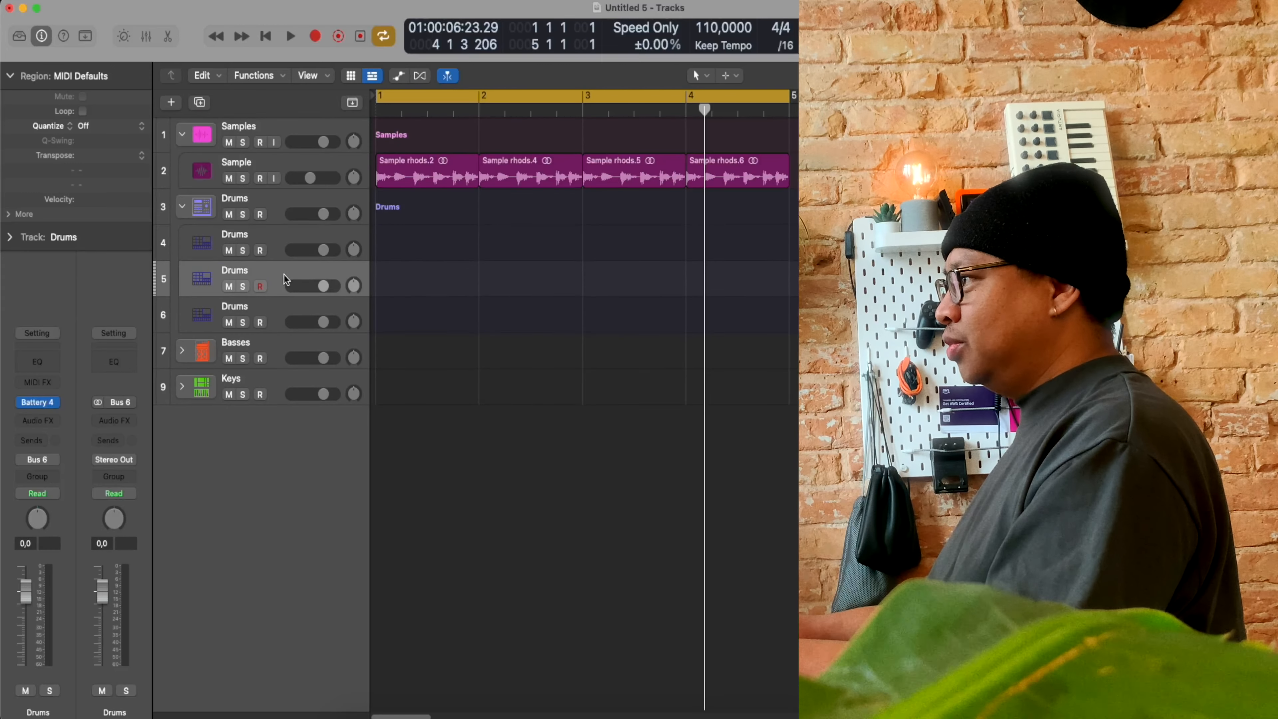
pyautogui.click(284, 304)
pyautogui.click(283, 237)
pyautogui.click(283, 269)
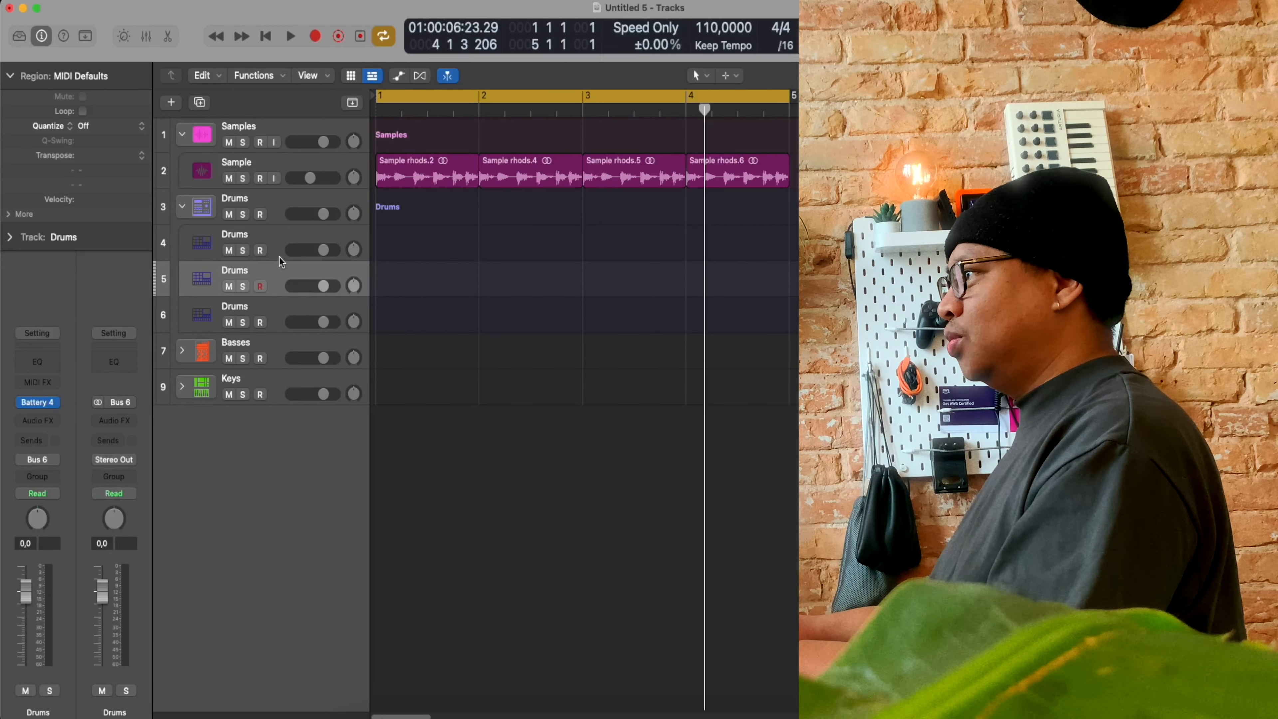
# Rename the first subtrack in the Drums stack as Kick.
pyautogui.click(276, 240)
pyautogui.write('Kick')
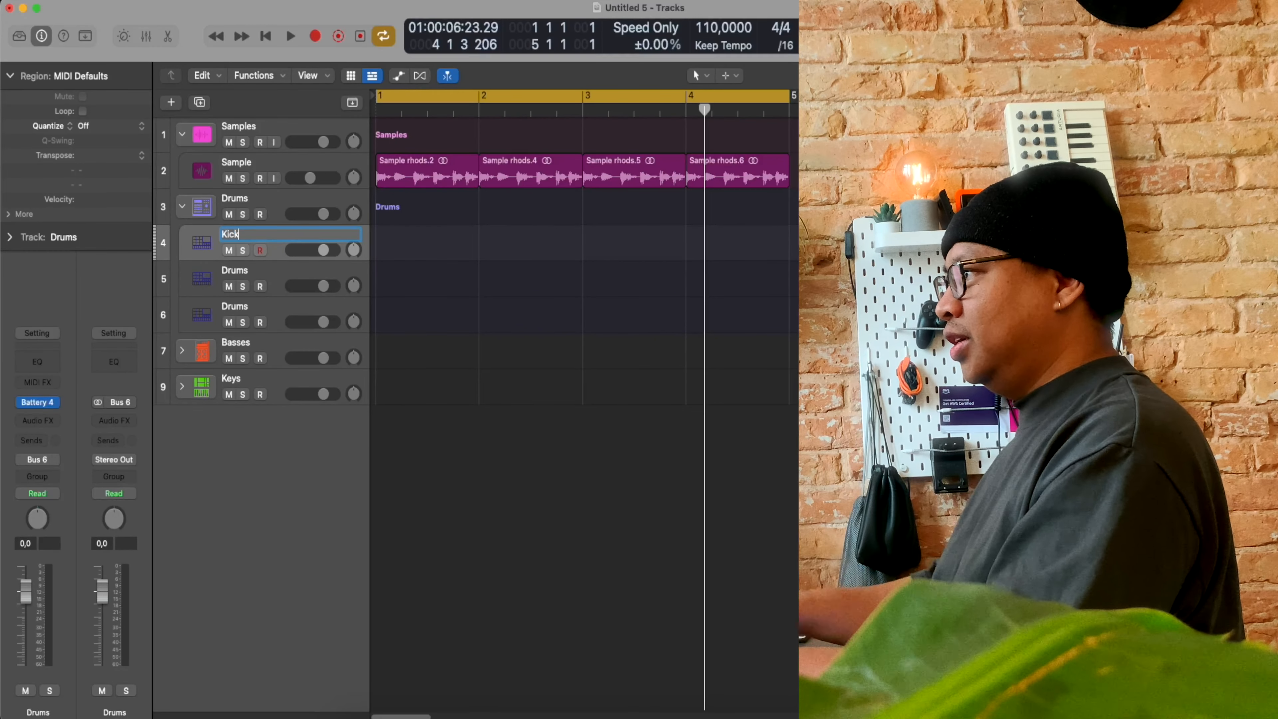
pyautogui.click(282, 289)
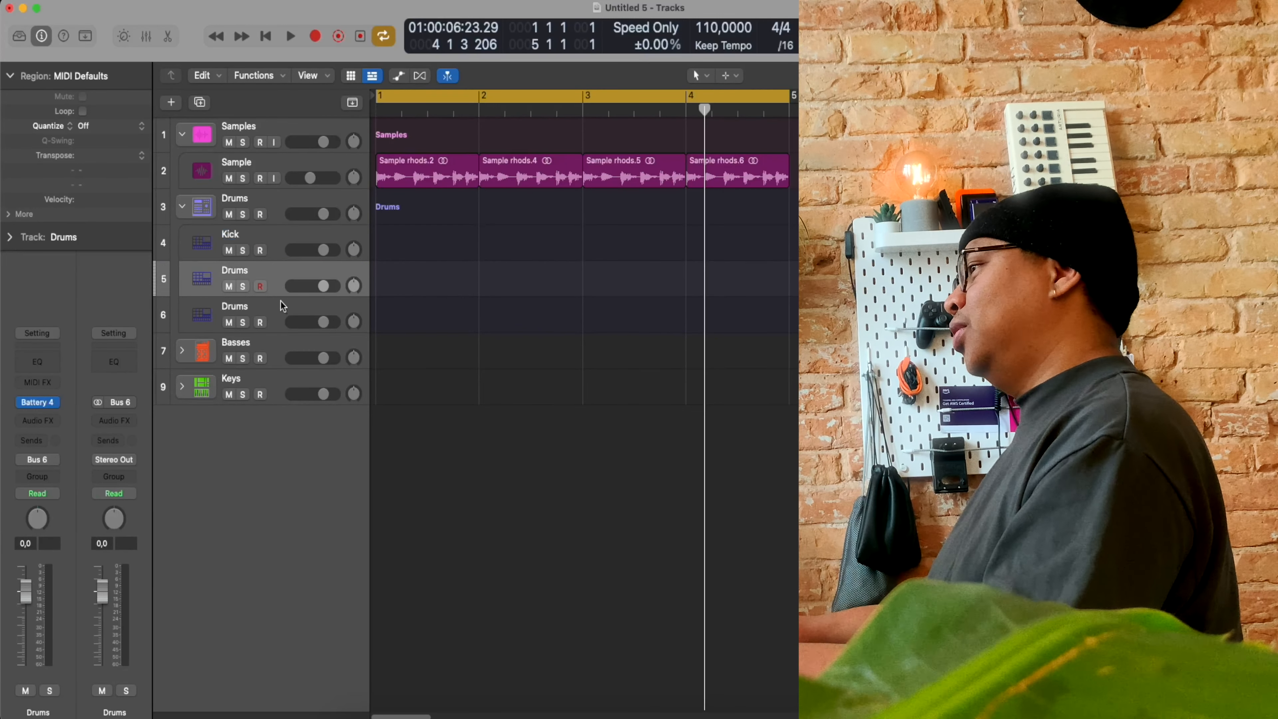
pyautogui.click(283, 249)
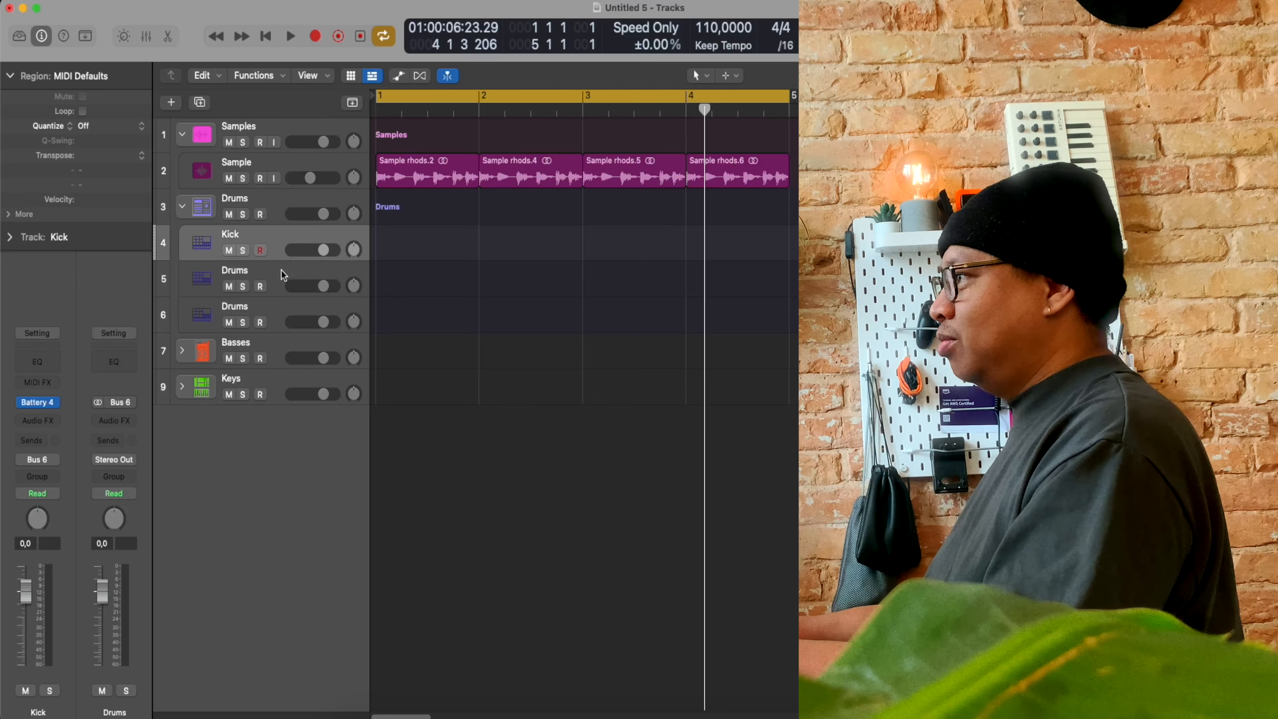
pyautogui.click(283, 267)
pyautogui.click(283, 245)
pyautogui.click(283, 285)
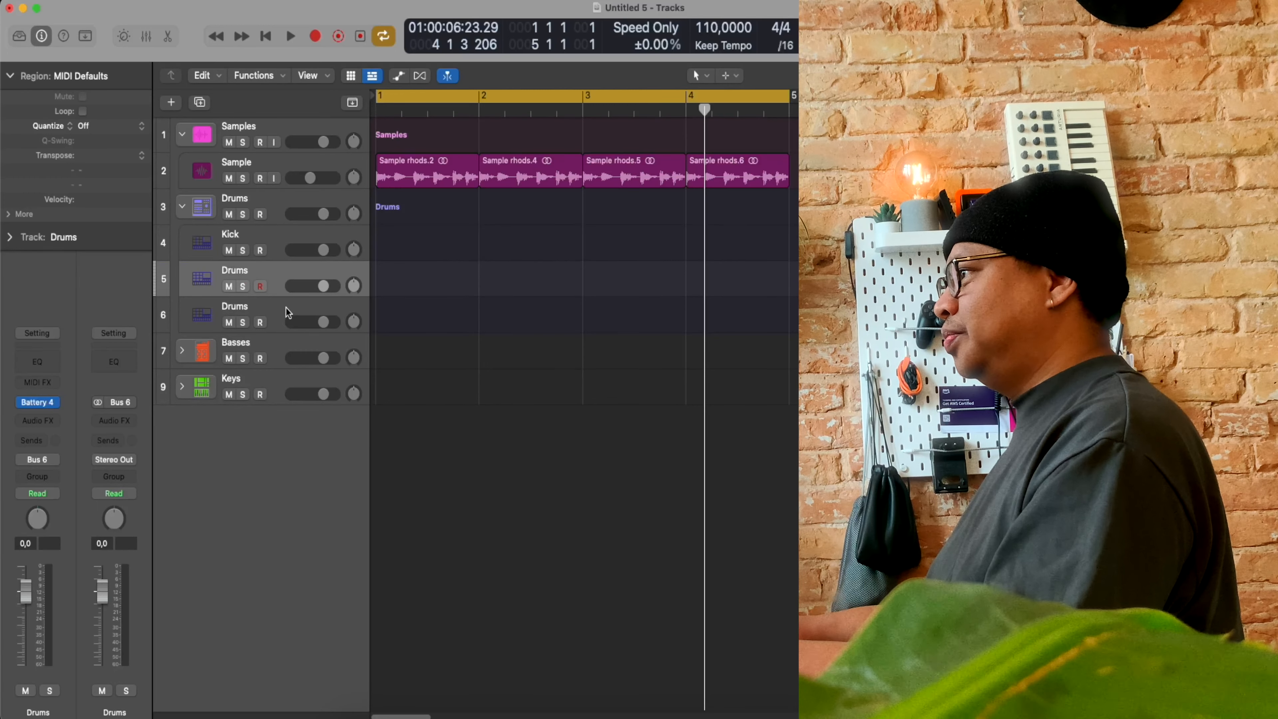
pyautogui.click(287, 312)
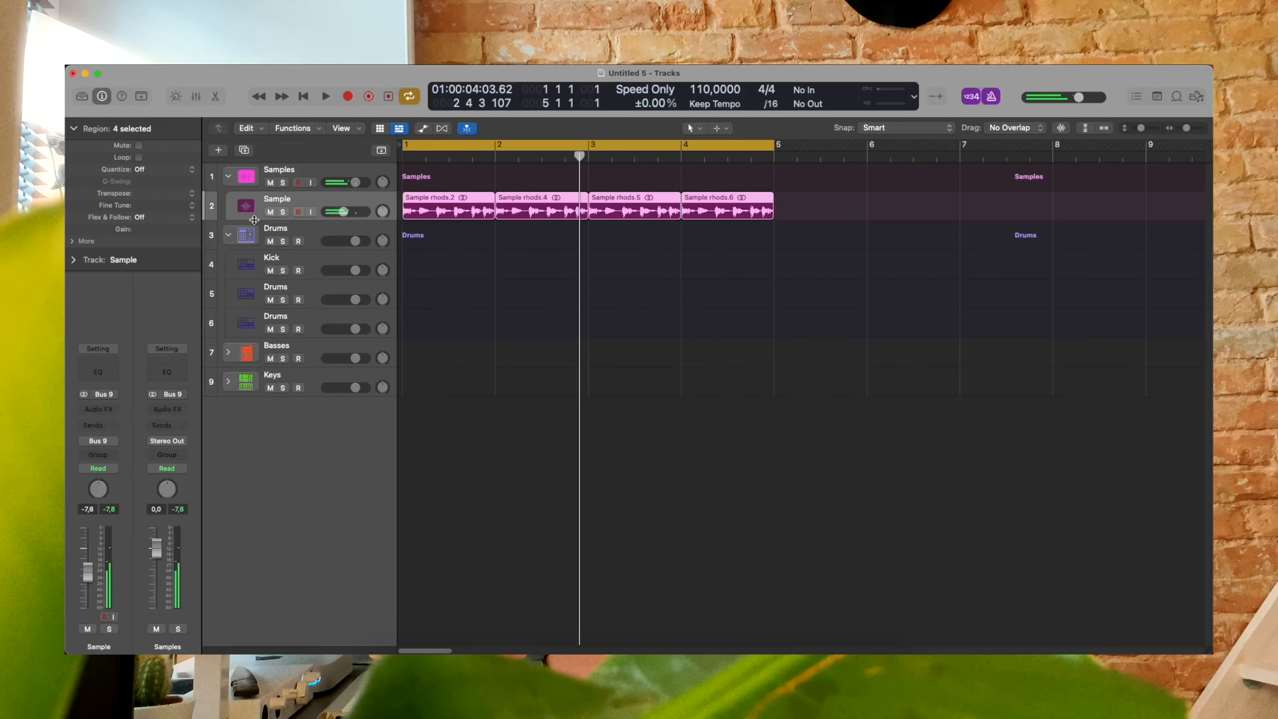
# Insert the Delay TAPE-201 plug-in on the FX_Delay channel and load its 1.8 Ping Pong Delays preset.
pyautogui.click(196, 97)
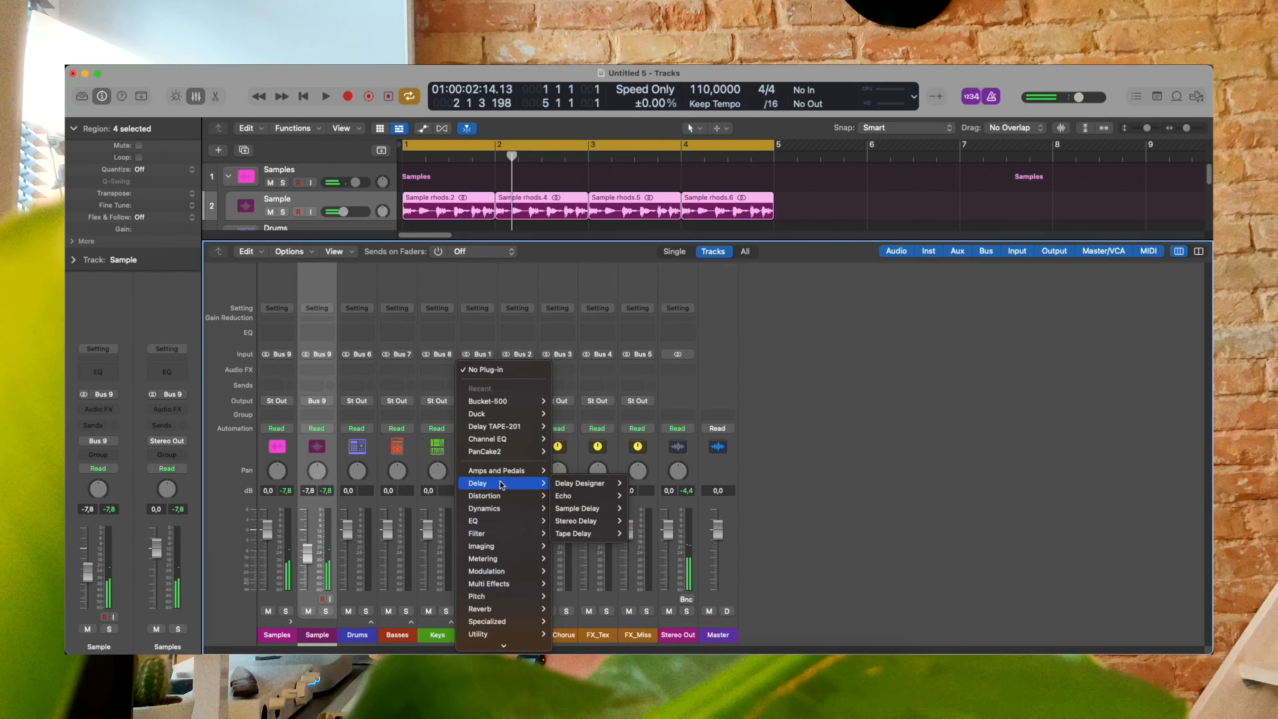
pyautogui.moveTo(517, 644)
pyautogui.click(494, 416)
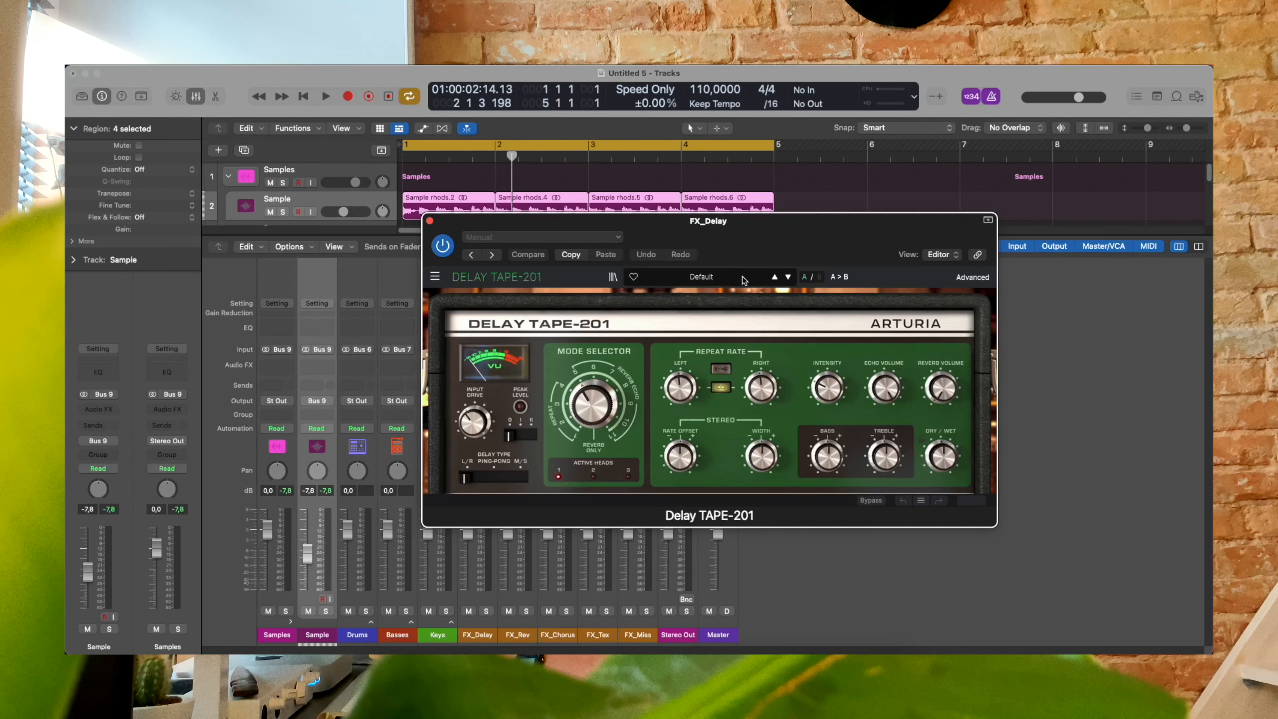
pyautogui.click(701, 276)
pyautogui.moveTo(737, 318)
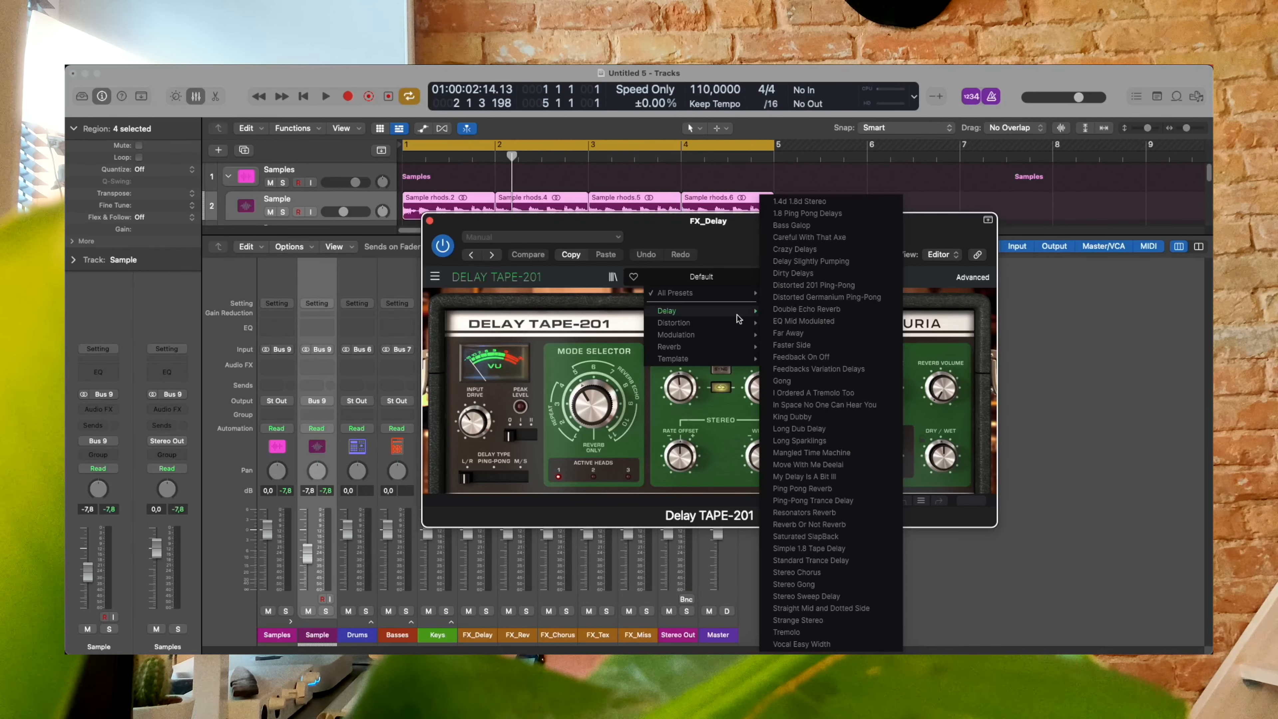
pyautogui.click(819, 213)
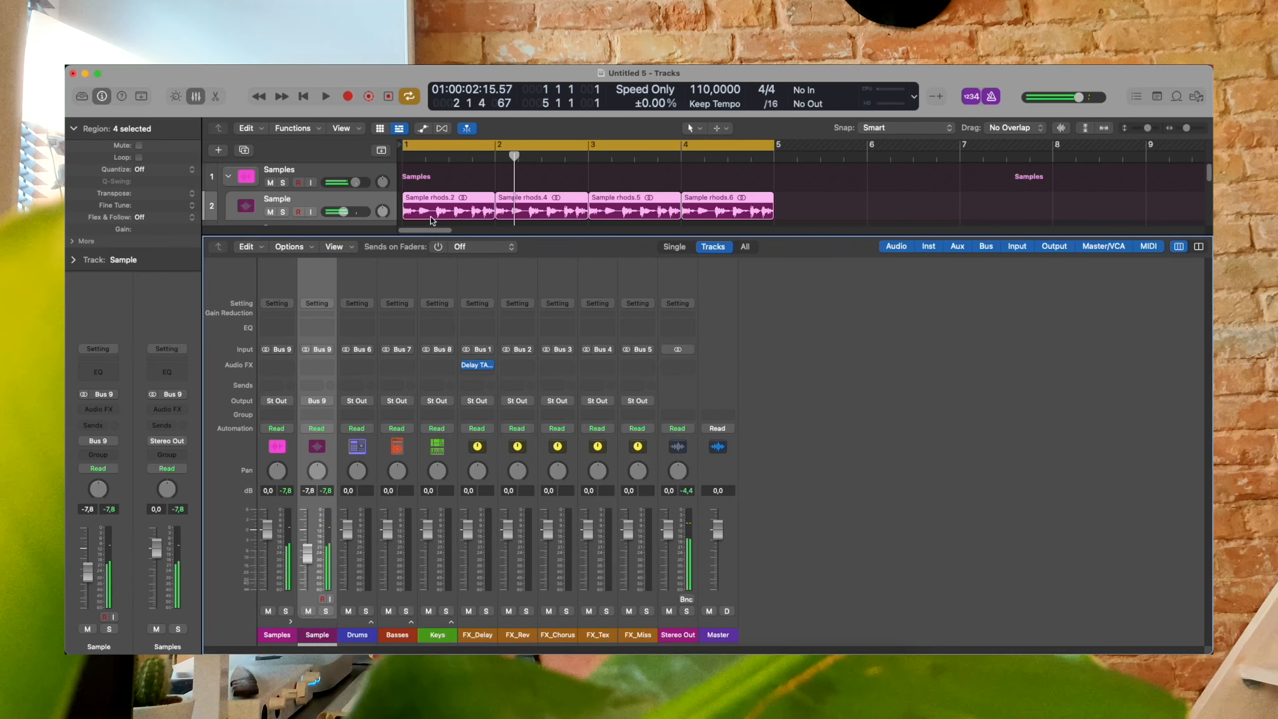
# Add a send from the Sample channel to Bus 1 (FX_Delay), play the loop and toggle the Sample channel's mute.
pyautogui.click(312, 385)
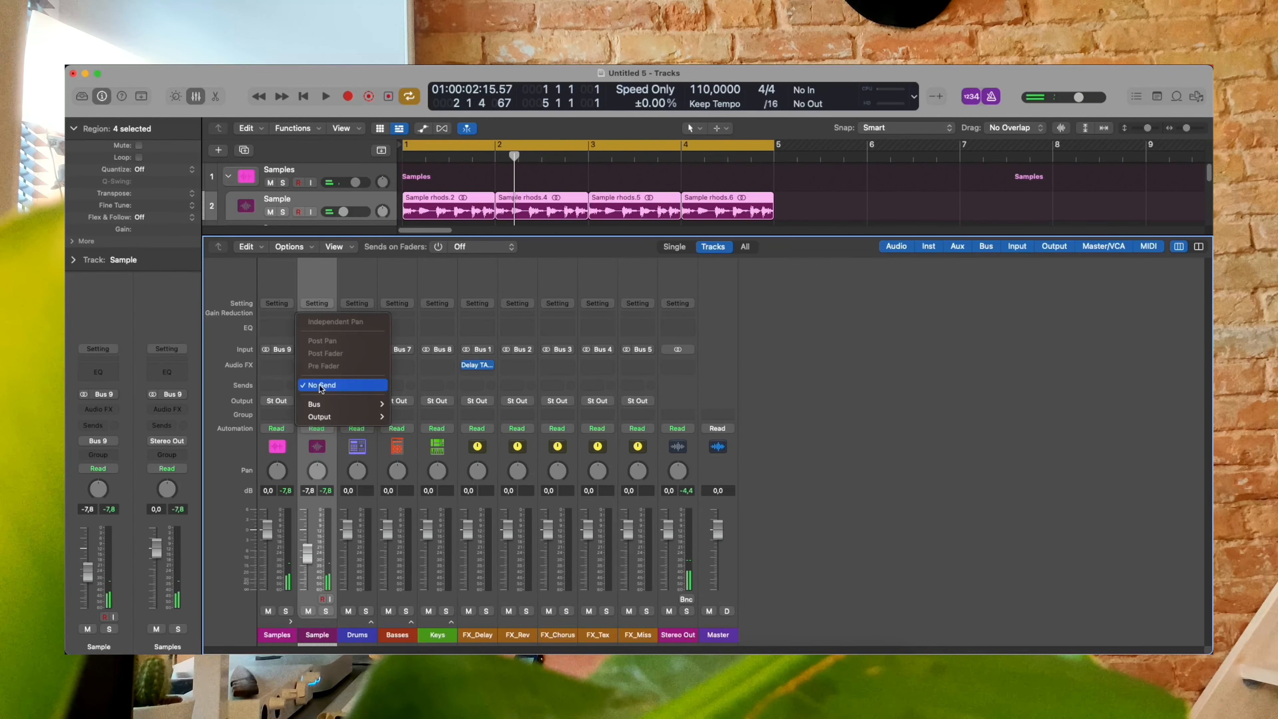
pyautogui.moveTo(333, 406)
pyautogui.click(422, 158)
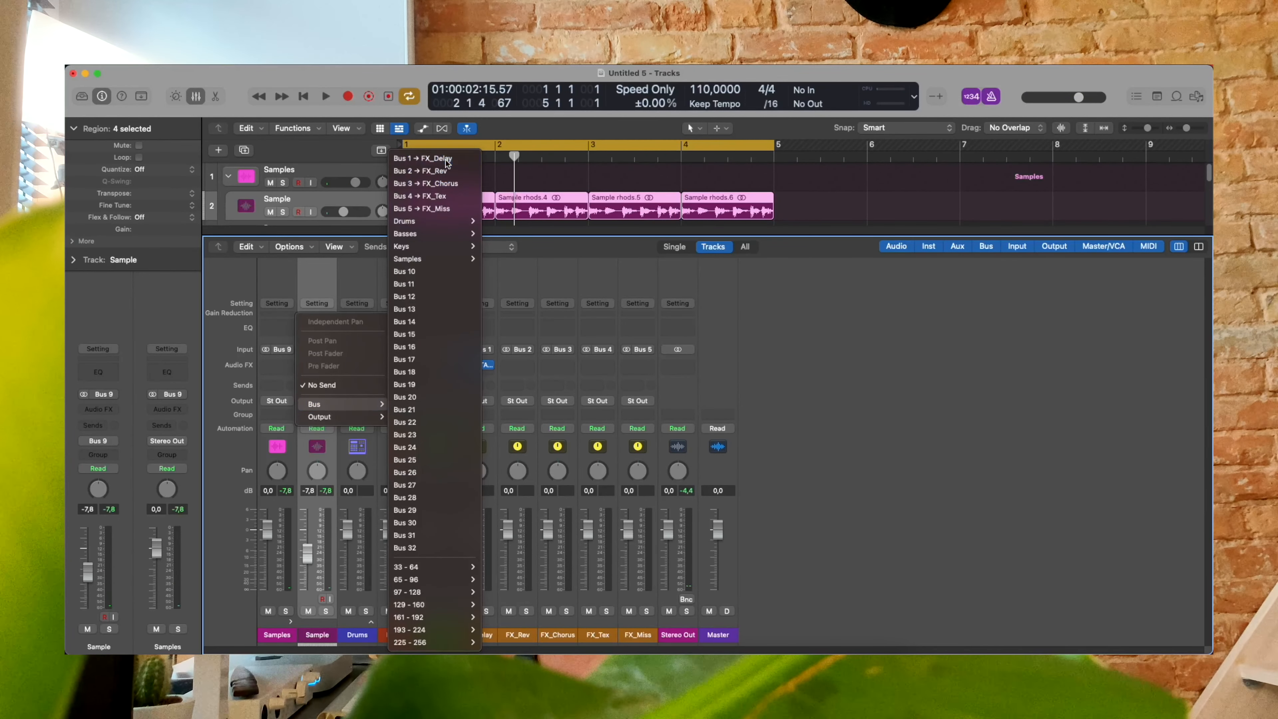
pyautogui.press('space')
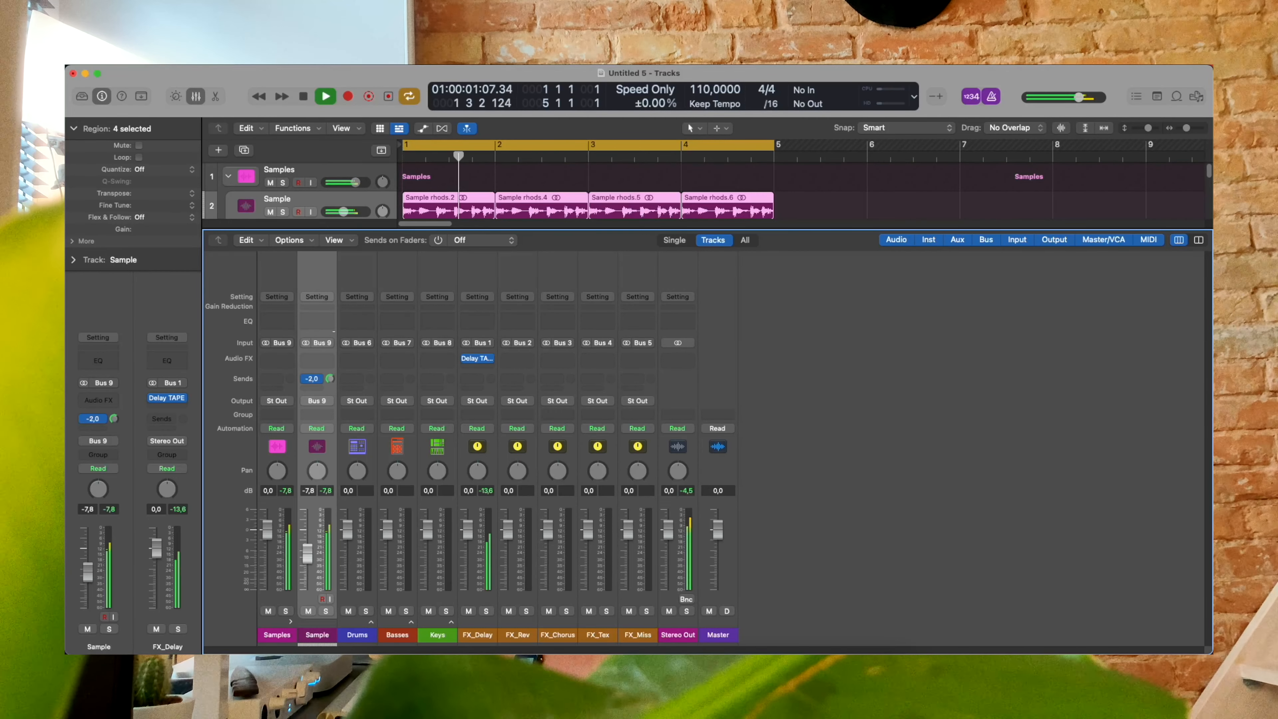
pyautogui.click(309, 611)
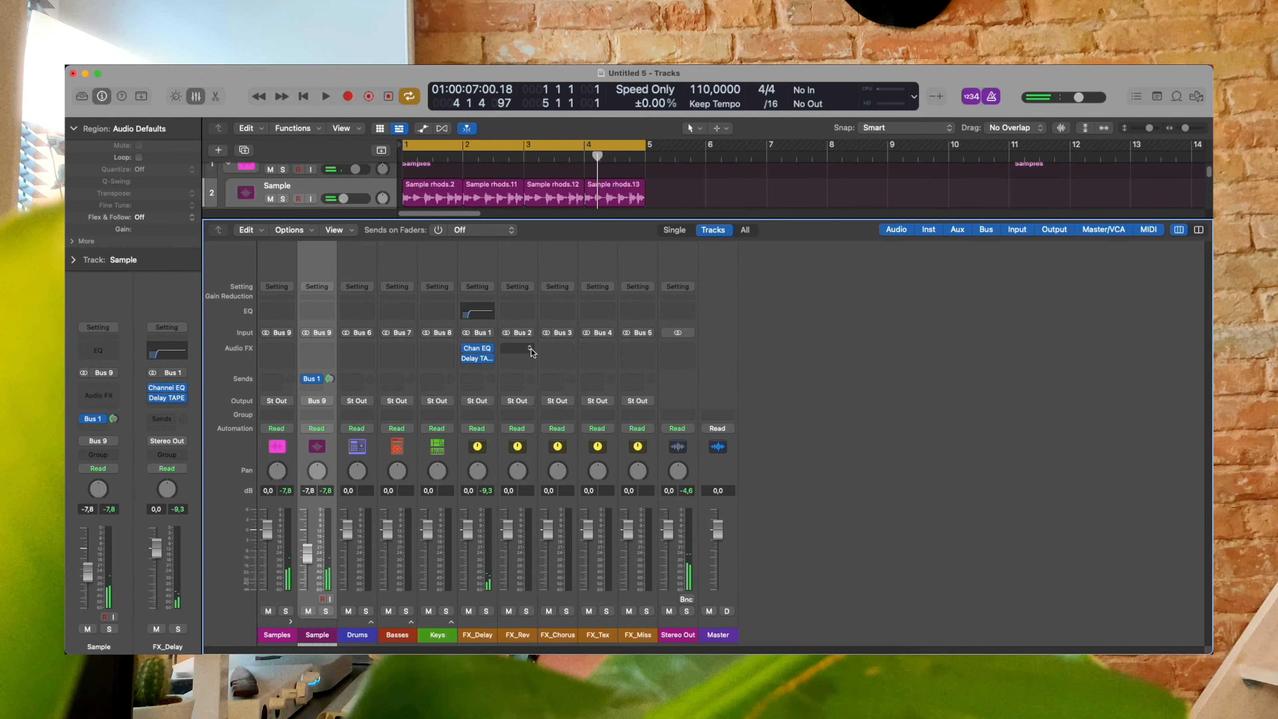
# Insert Rev PLATE-140 on the FX_Rev channel with the Bright Small Room preset, and toggle the Sample channel's Bus 1 send.
pyautogui.click(531, 351)
pyautogui.moveTo(538, 631)
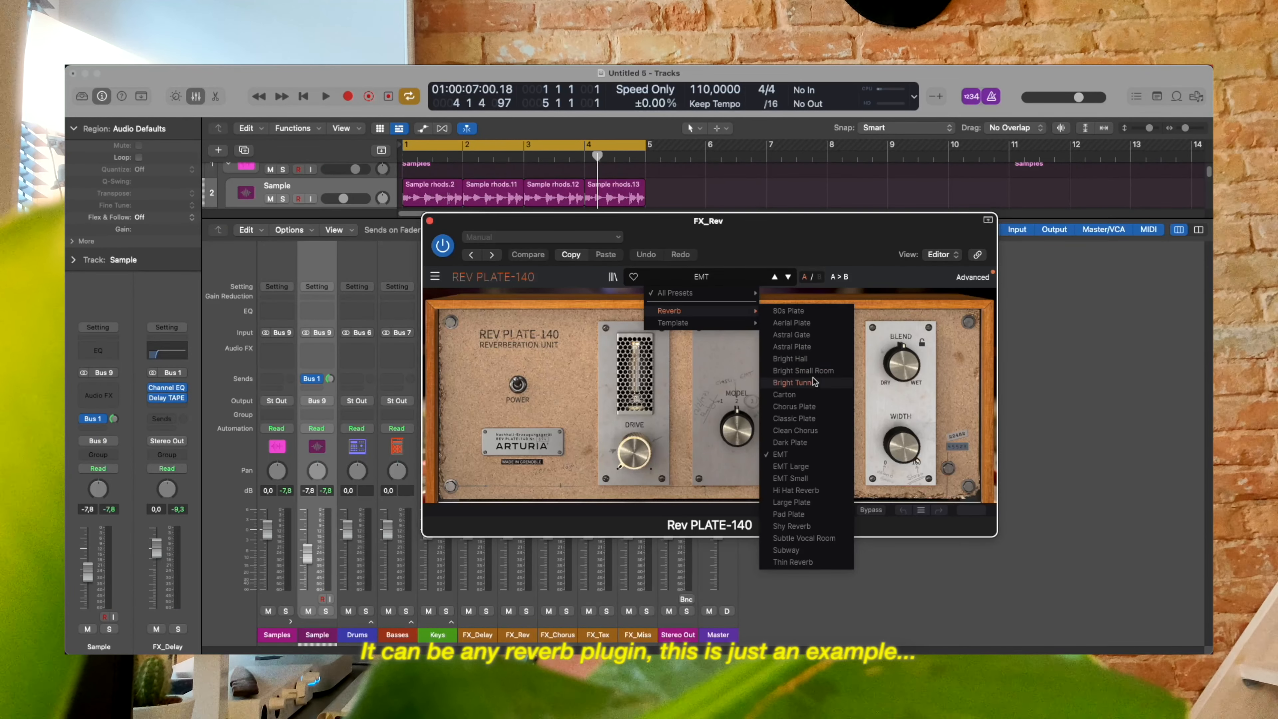
pyautogui.click(805, 371)
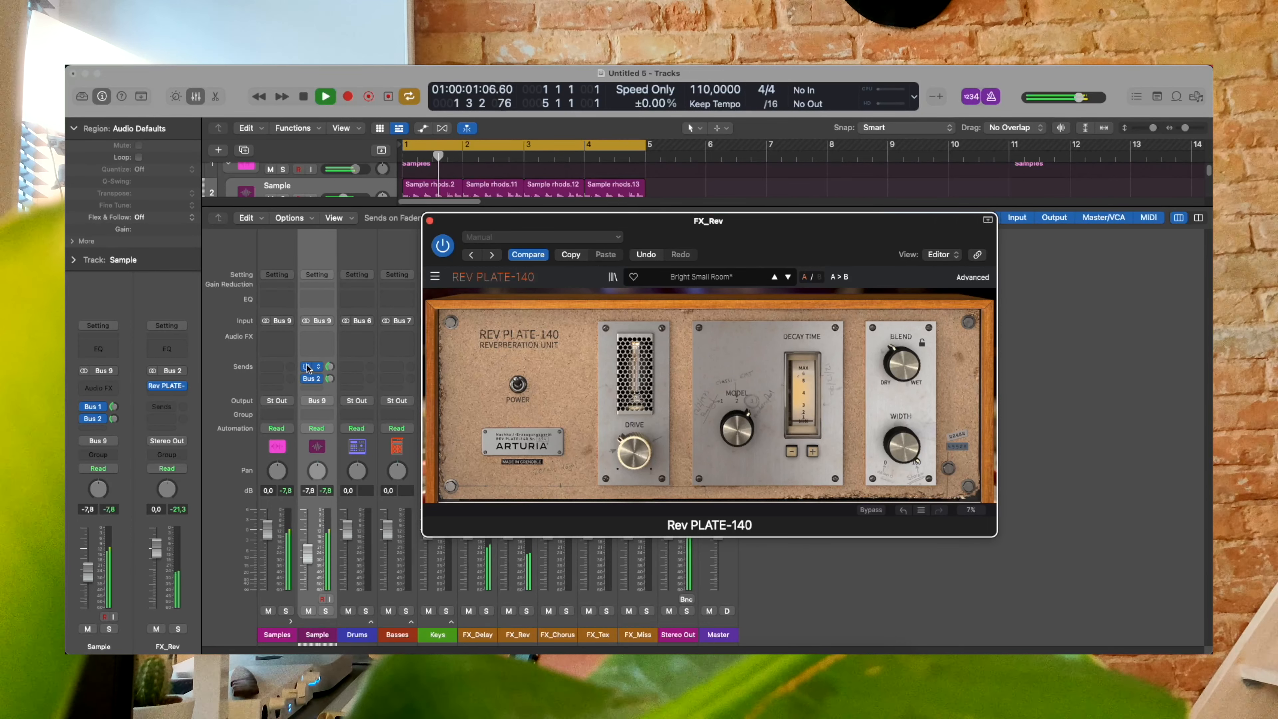
pyautogui.click(307, 367)
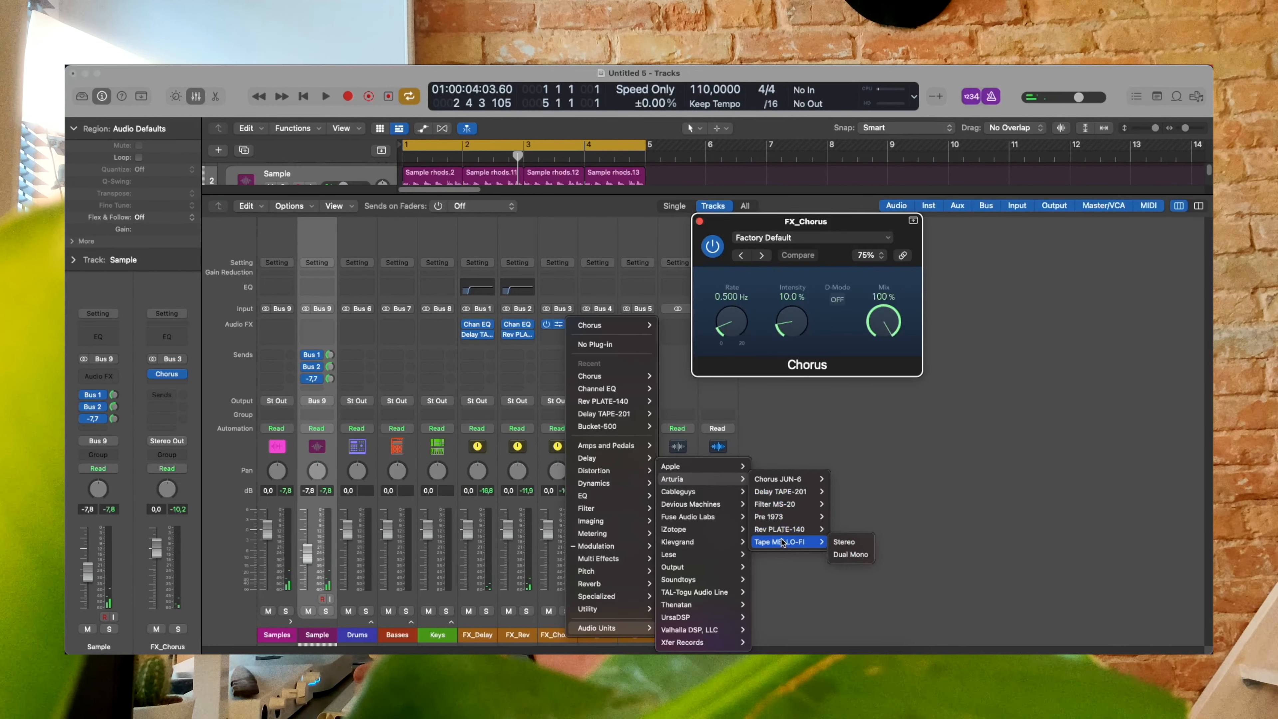
# Replace the Chorus plug-in on FX_Chorus with Arturia's Chorus JUN-6 and switch it to mode II during playback.
pyautogui.moveTo(787, 480)
pyautogui.click(844, 479)
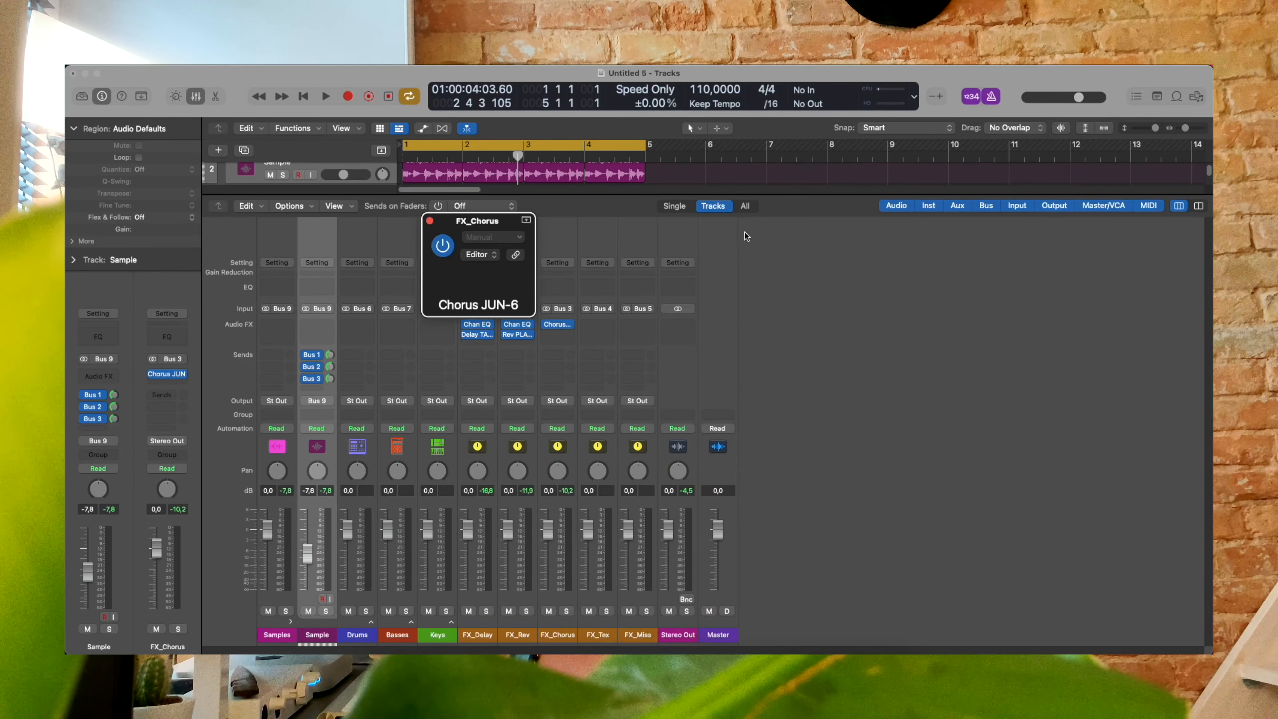
pyautogui.moveTo(680, 222); pyautogui.dragTo(752, 152)
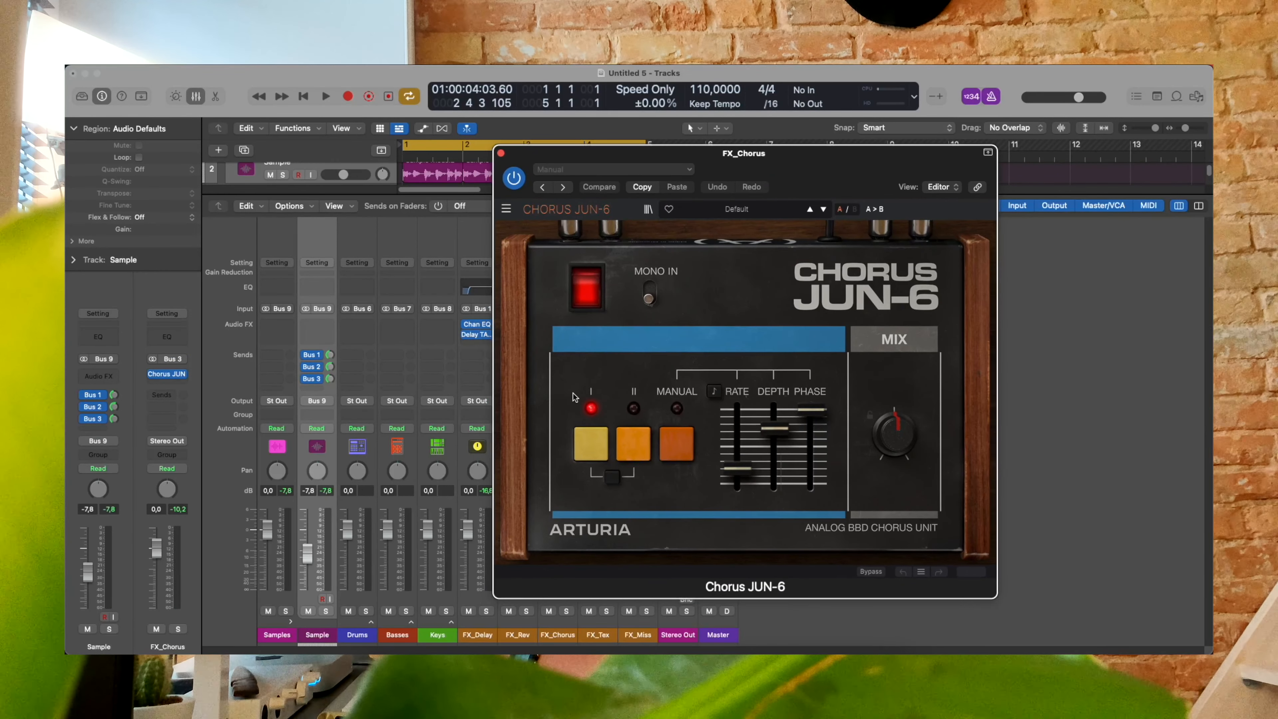
pyautogui.press('space')
pyautogui.click(633, 430)
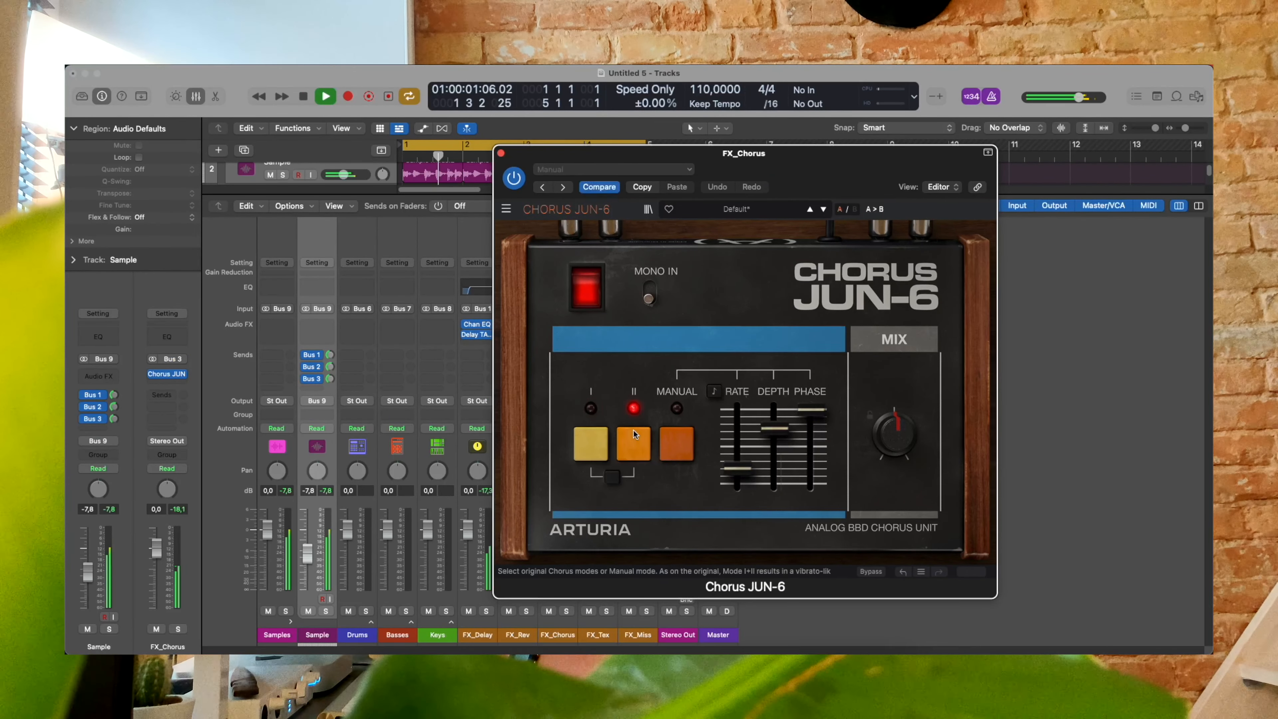
# Switch the Chorus JUN-6 to mode I, close the plug-in and stop playback.
pyautogui.click(601, 440)
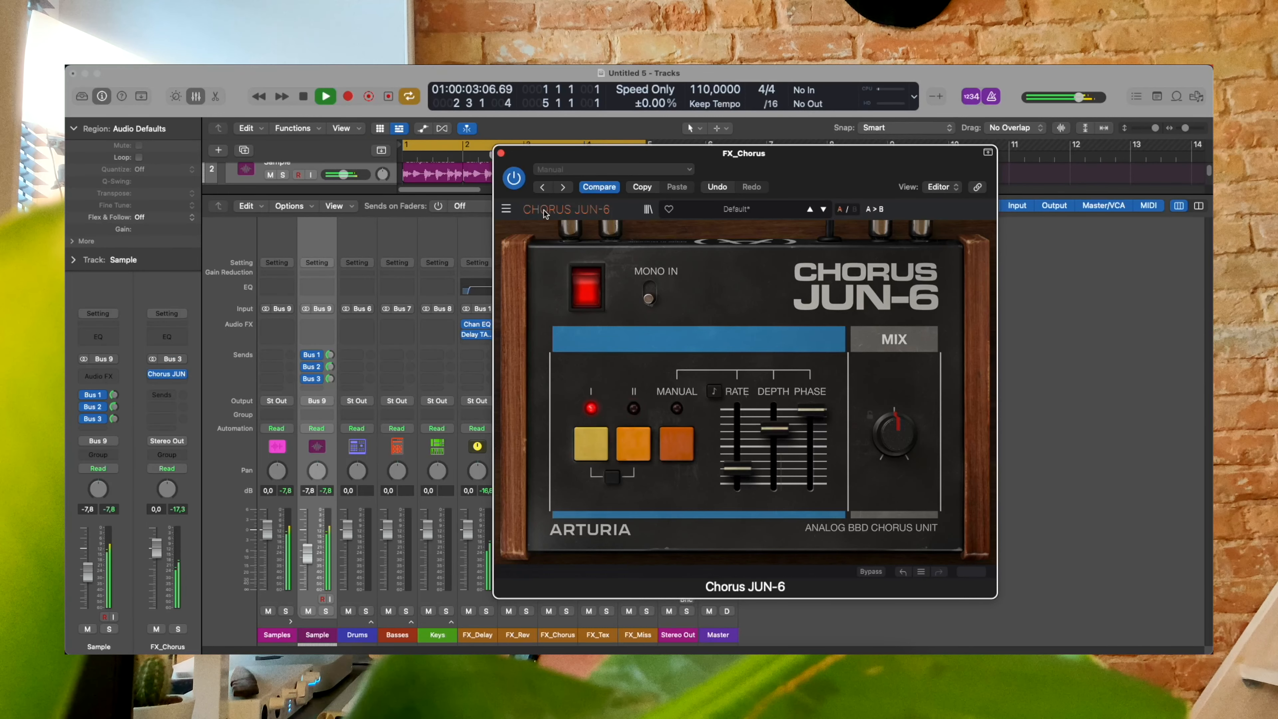
pyautogui.click(502, 154)
pyautogui.press('space')
# Insert the Little Rad plug-in on the FX_Tex channel.
pyautogui.click(607, 325)
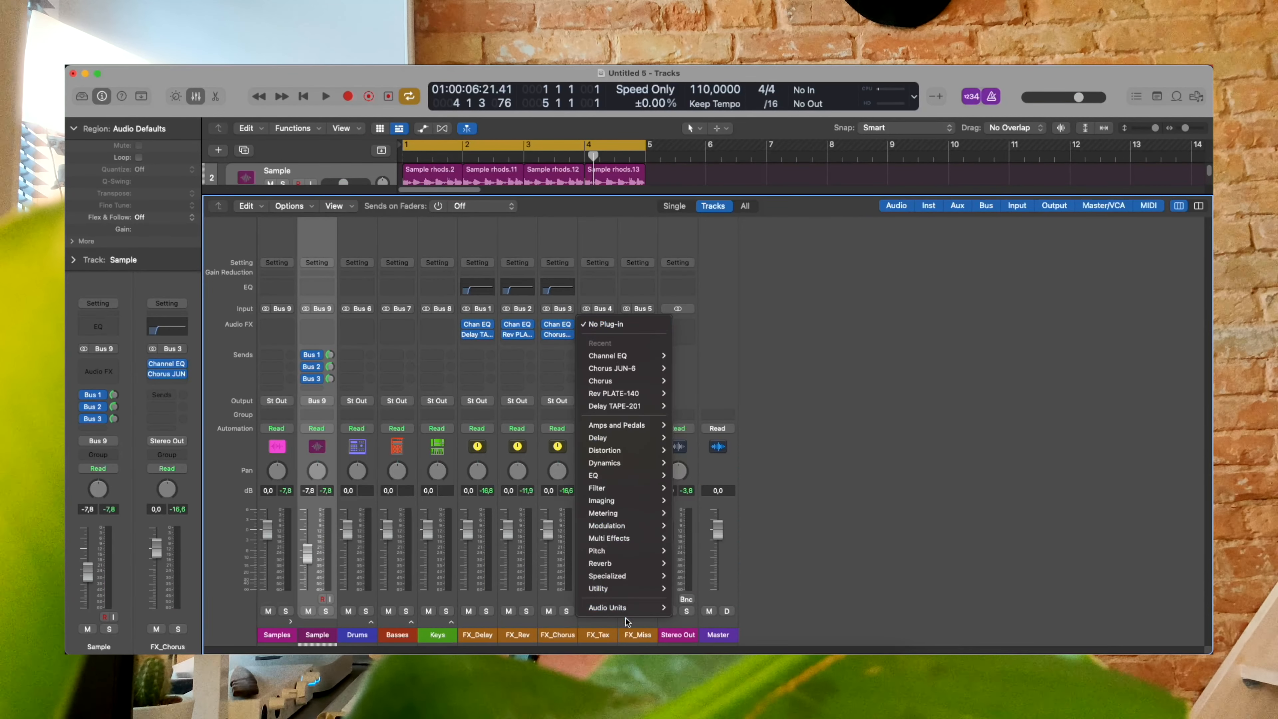
pyautogui.moveTo(625, 609)
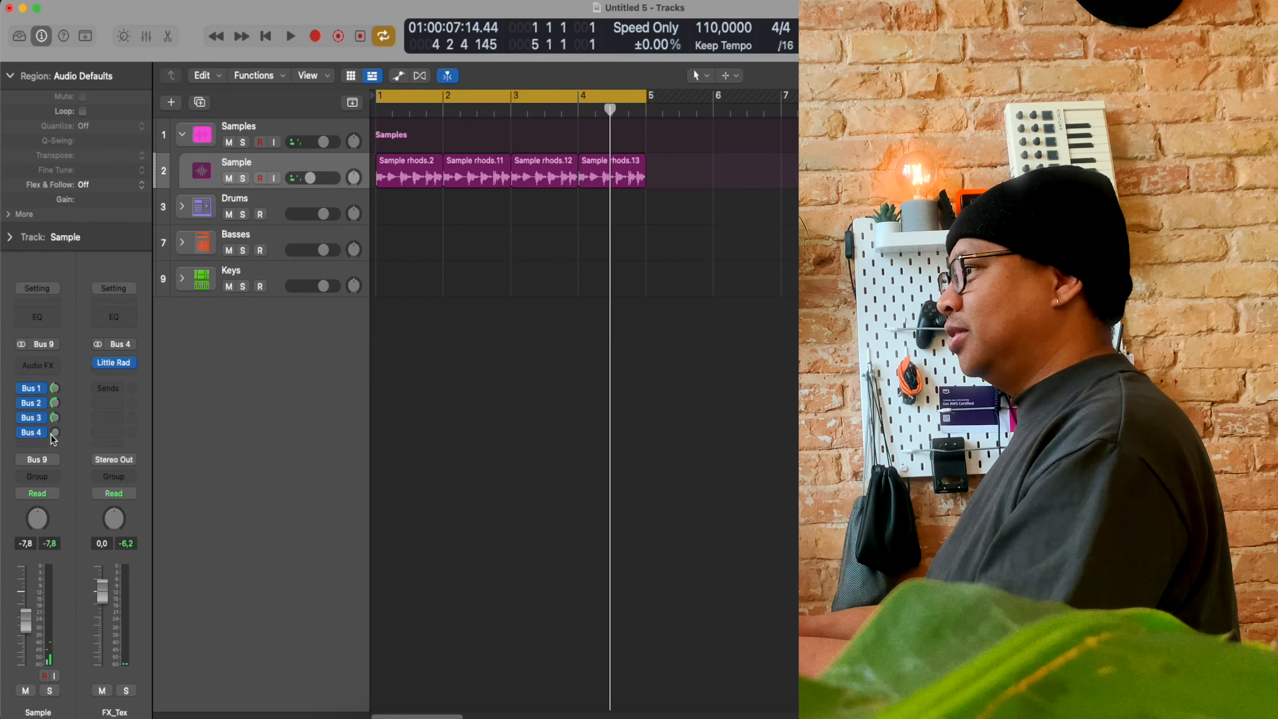
# Check the Bus 4 send's options on the Sample channel, and remove its Bus 4 and Bus 3 sends.
pyautogui.click(33, 436)
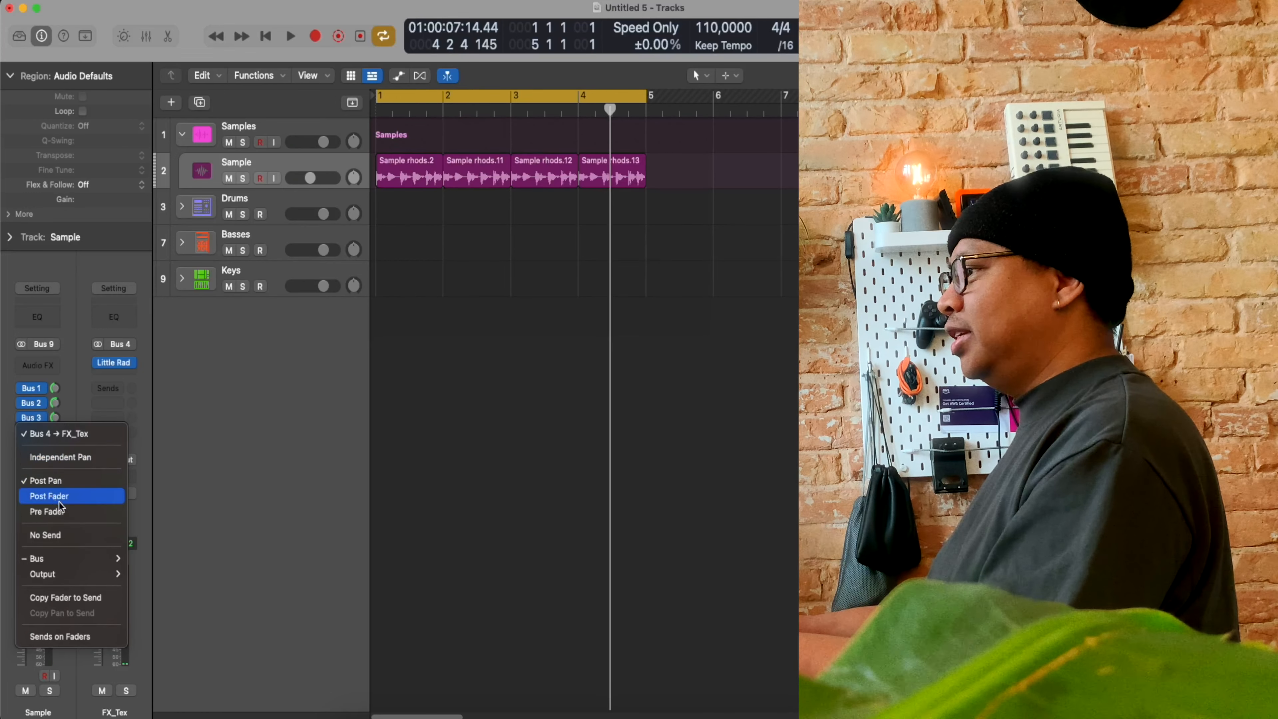
pyautogui.click(240, 432)
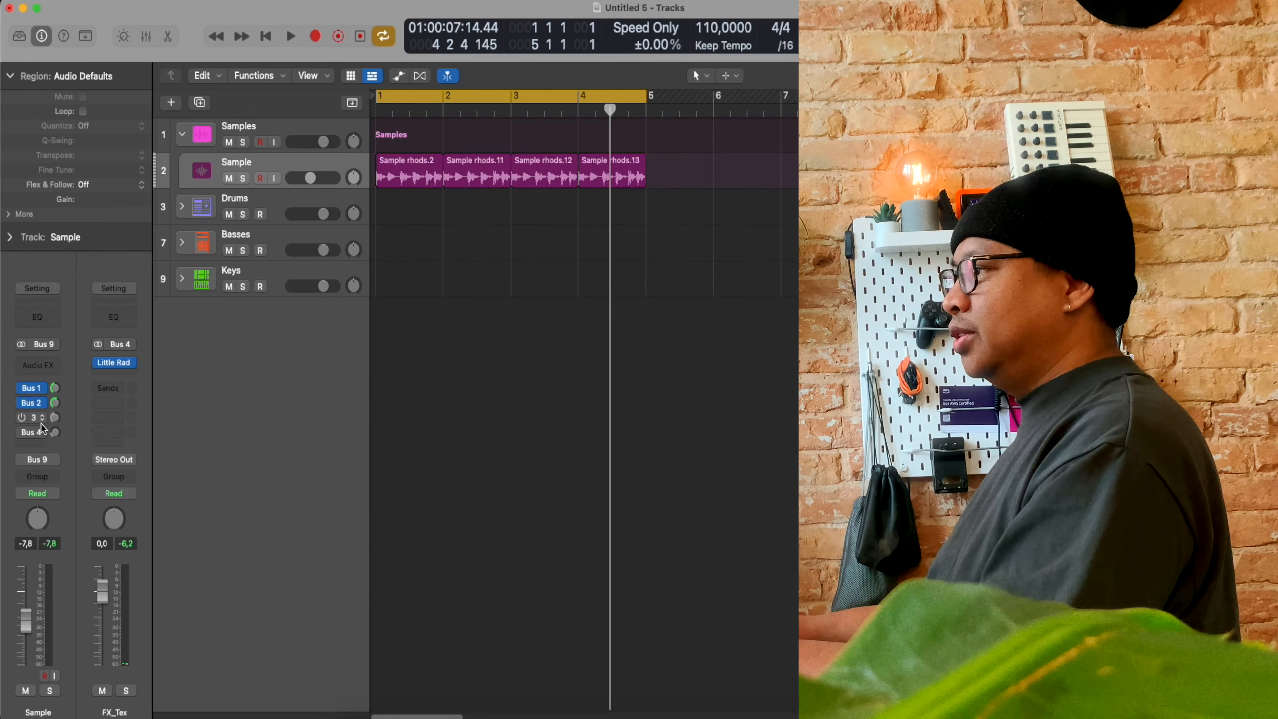
pyautogui.click(43, 433)
pyautogui.click(45, 535)
pyautogui.click(45, 435)
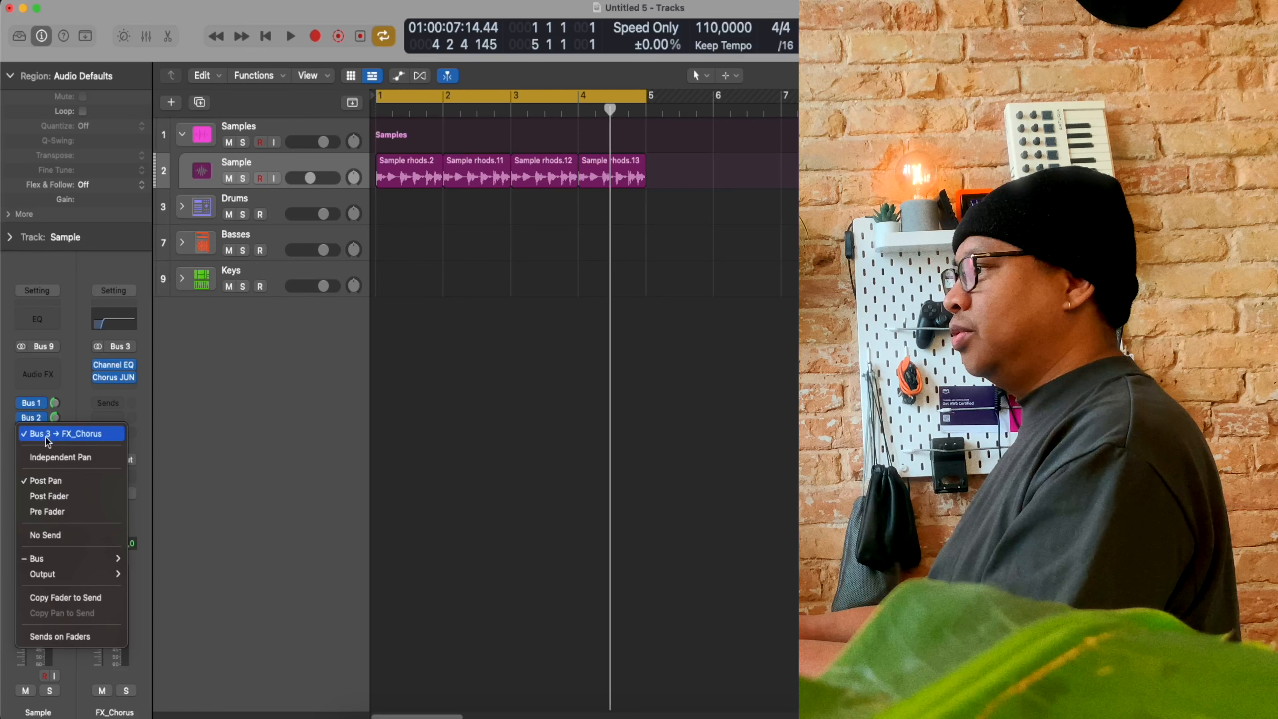
pyautogui.click(56, 536)
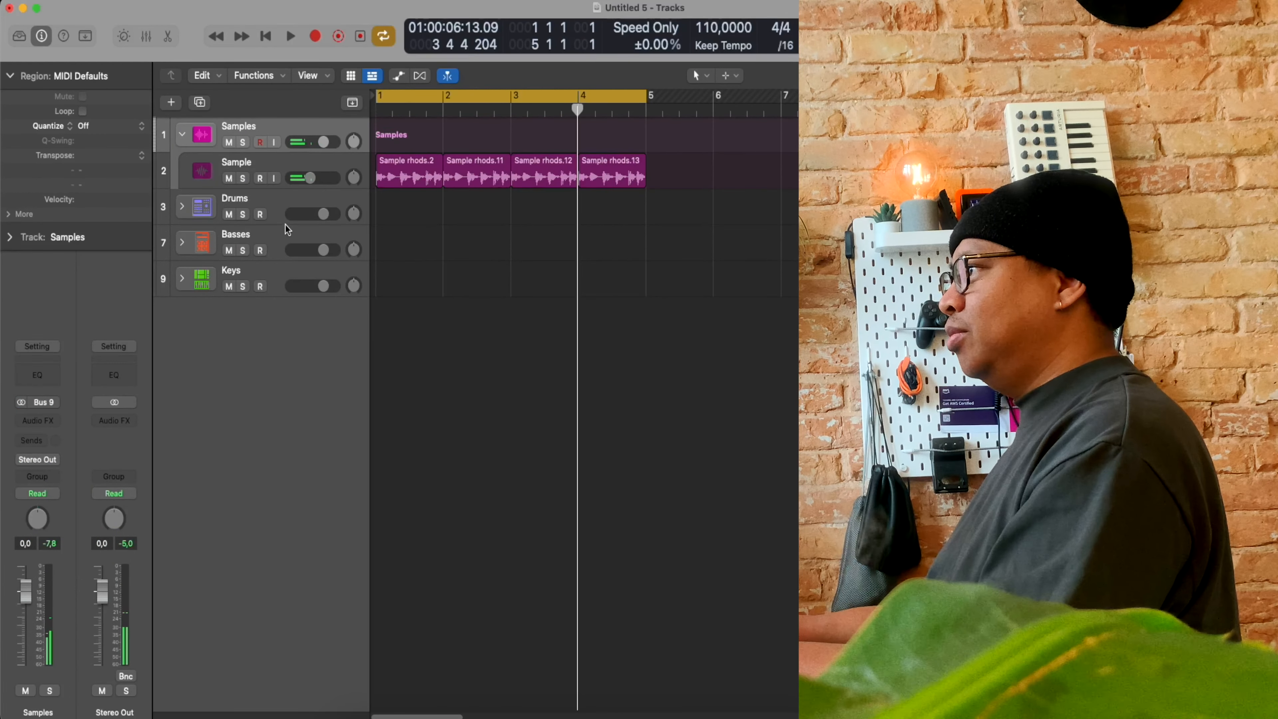
# Add a Channel EQ to the Sample channel and adjust its low cut to 152 Hz at 36 dB/Oct during playback.
pyautogui.click(290, 169)
pyautogui.click(289, 130)
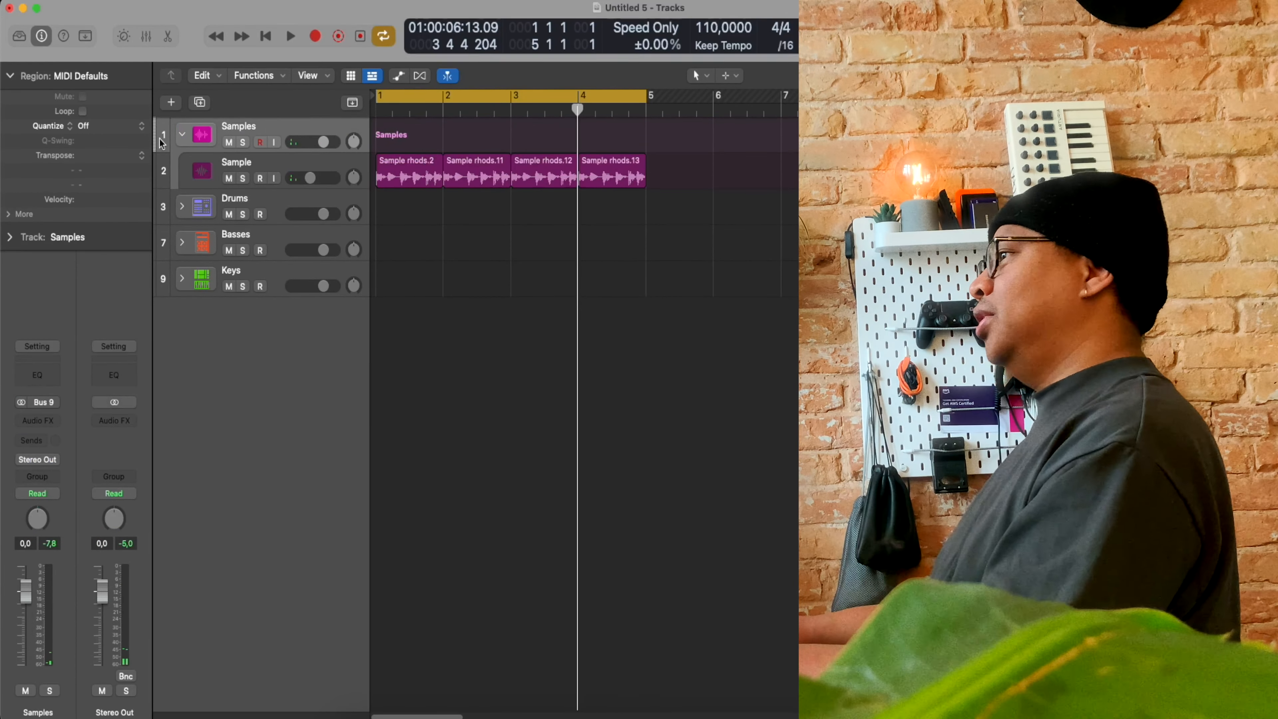
pyautogui.click(278, 170)
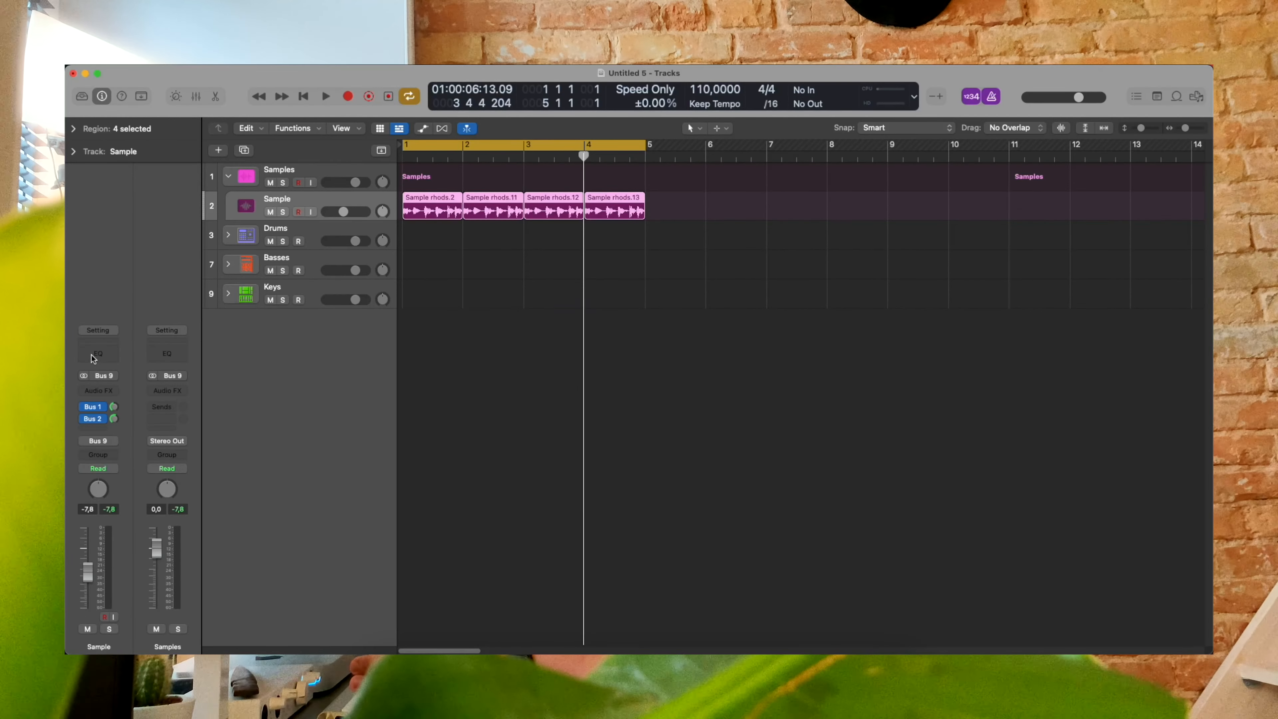
pyautogui.click(93, 358)
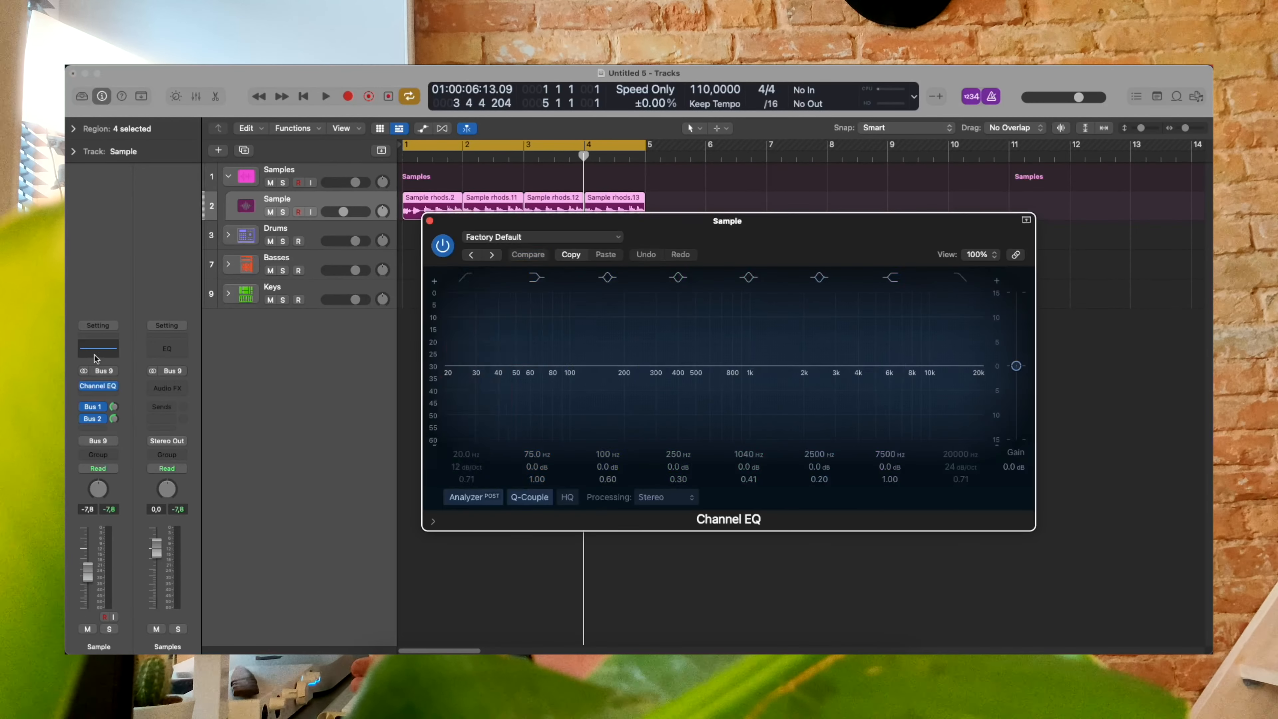
pyautogui.click(467, 277)
pyautogui.moveTo(449, 382); pyautogui.dragTo(668, 381)
pyautogui.press('space')
pyautogui.moveTo(466, 466); pyautogui.dragTo(466, 452)
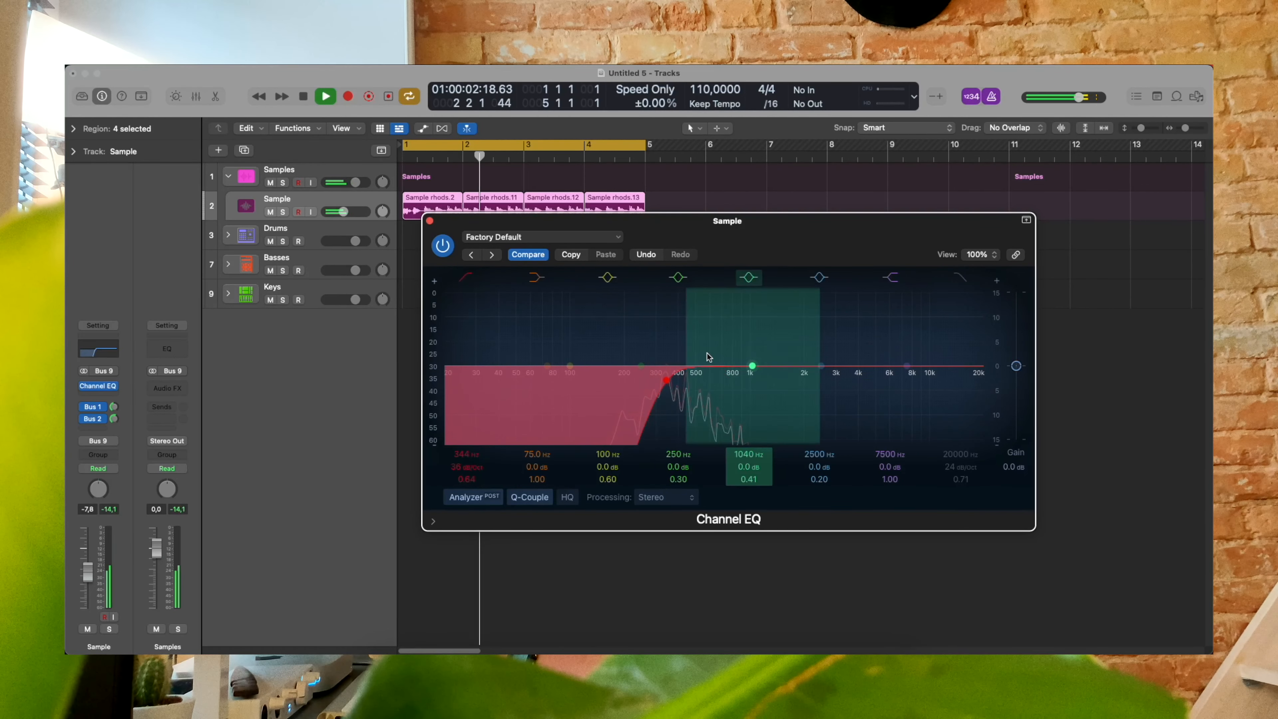
pyautogui.moveTo(667, 380); pyautogui.dragTo(603, 390)
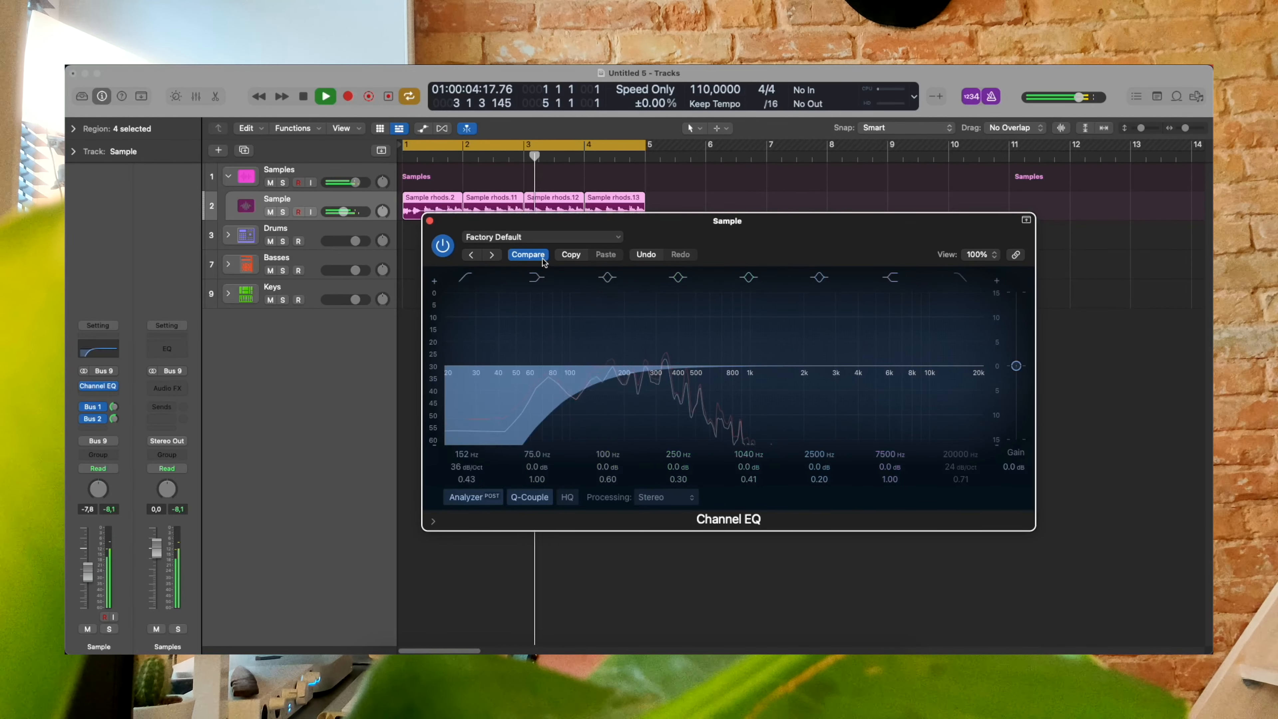
pyautogui.press('space')
pyautogui.click(430, 221)
# Show the mixer and examine the effects and sends on the Samples and Sample channels.
pyautogui.click(196, 97)
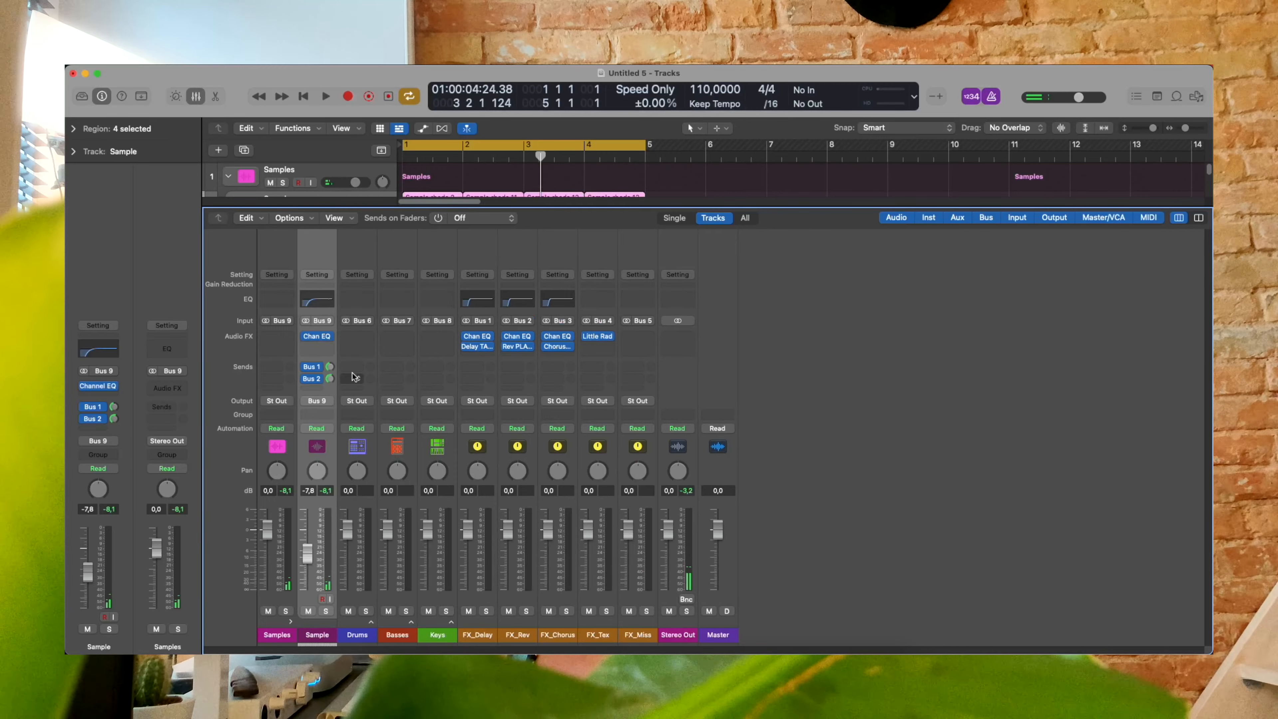
pyautogui.moveTo(284, 336); pyautogui.dragTo(284, 337)
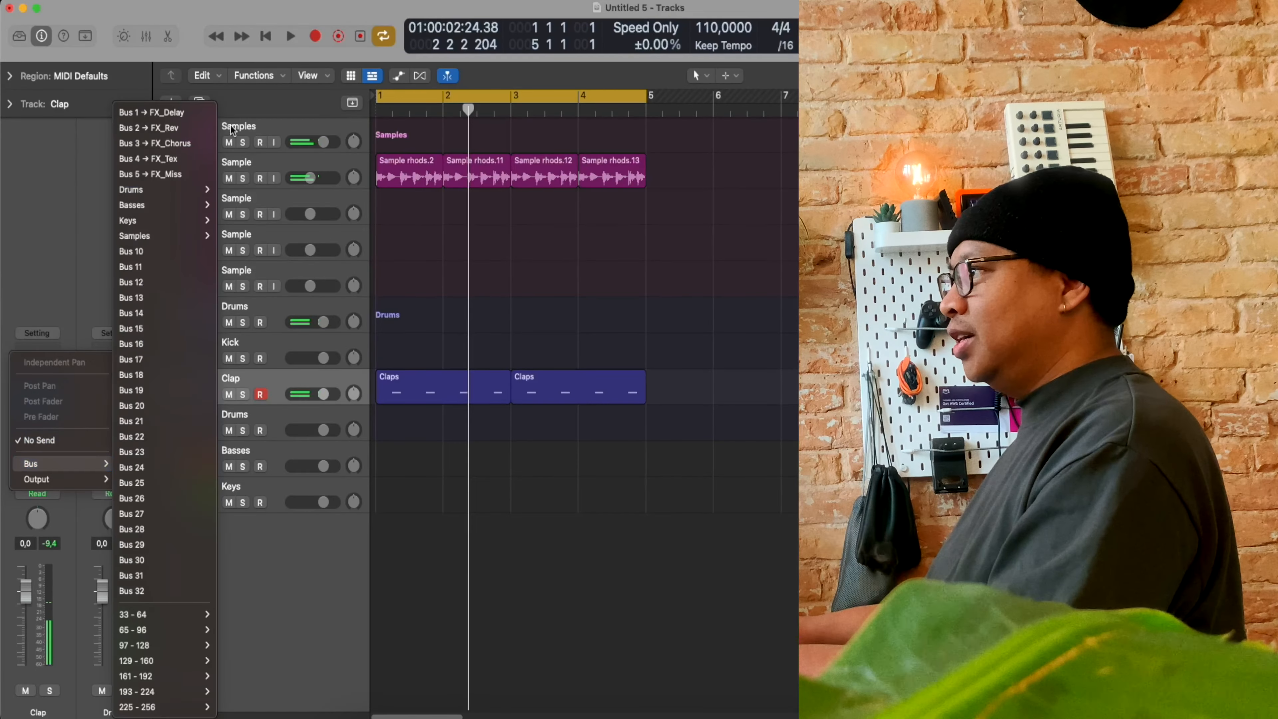
# Add a send from the Clap channel to Bus 2 (FX_Rev) and lower the high-cut frequency in its Channel EQ.
pyautogui.click(149, 128)
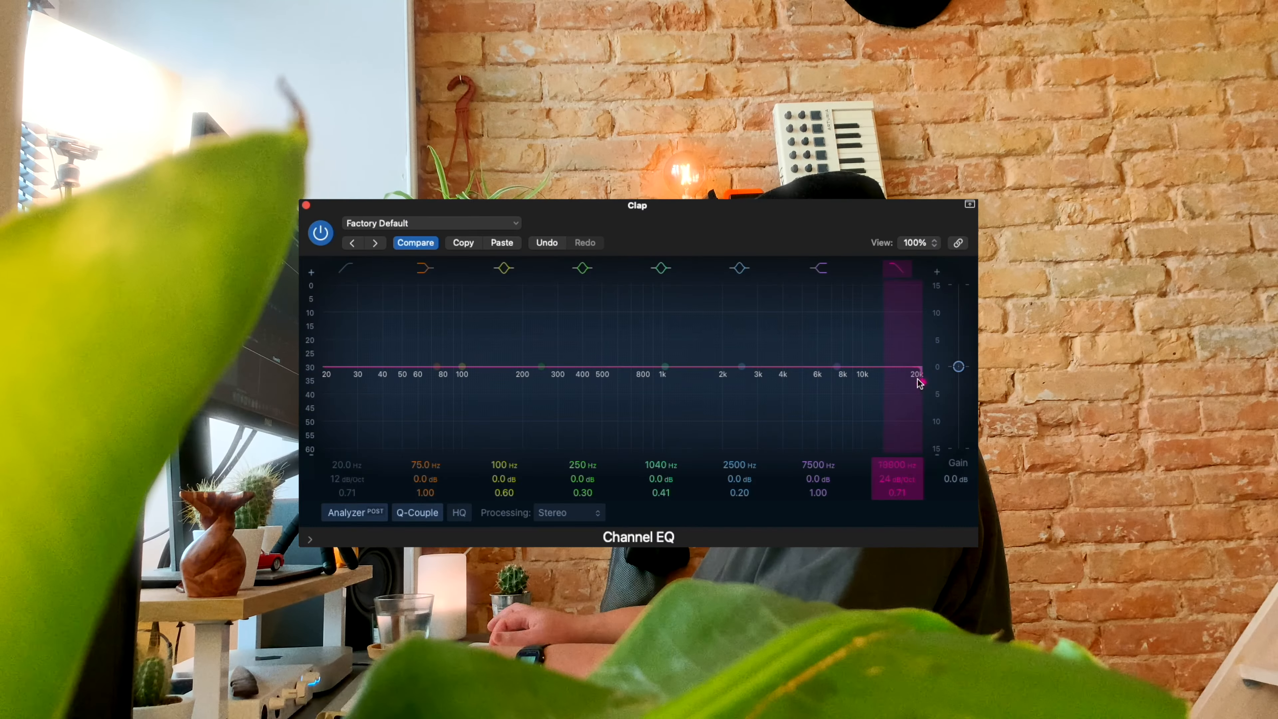
pyautogui.moveTo(913, 366); pyautogui.dragTo(823, 366)
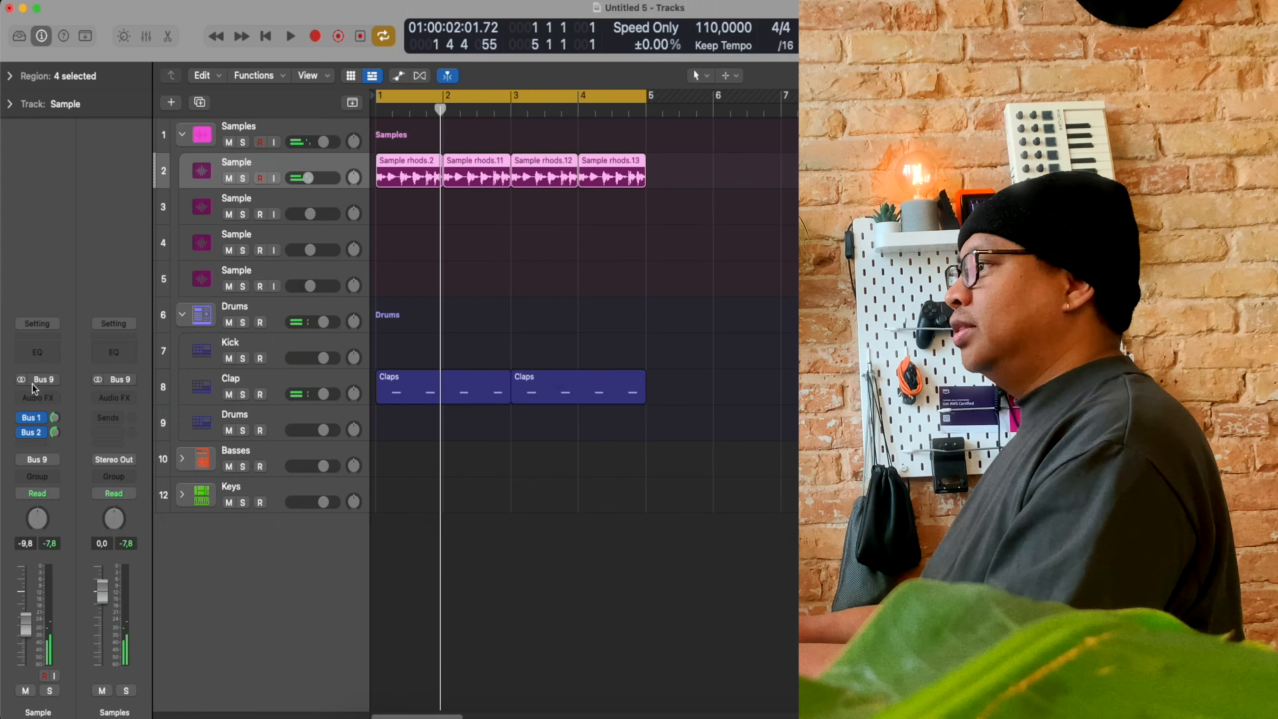
# Insert Devious Machines' Duck on the Sample channel, make its rising volume curve more gradual and lower the Amount during playback.
pyautogui.click(44, 358)
pyautogui.moveTo(66, 707)
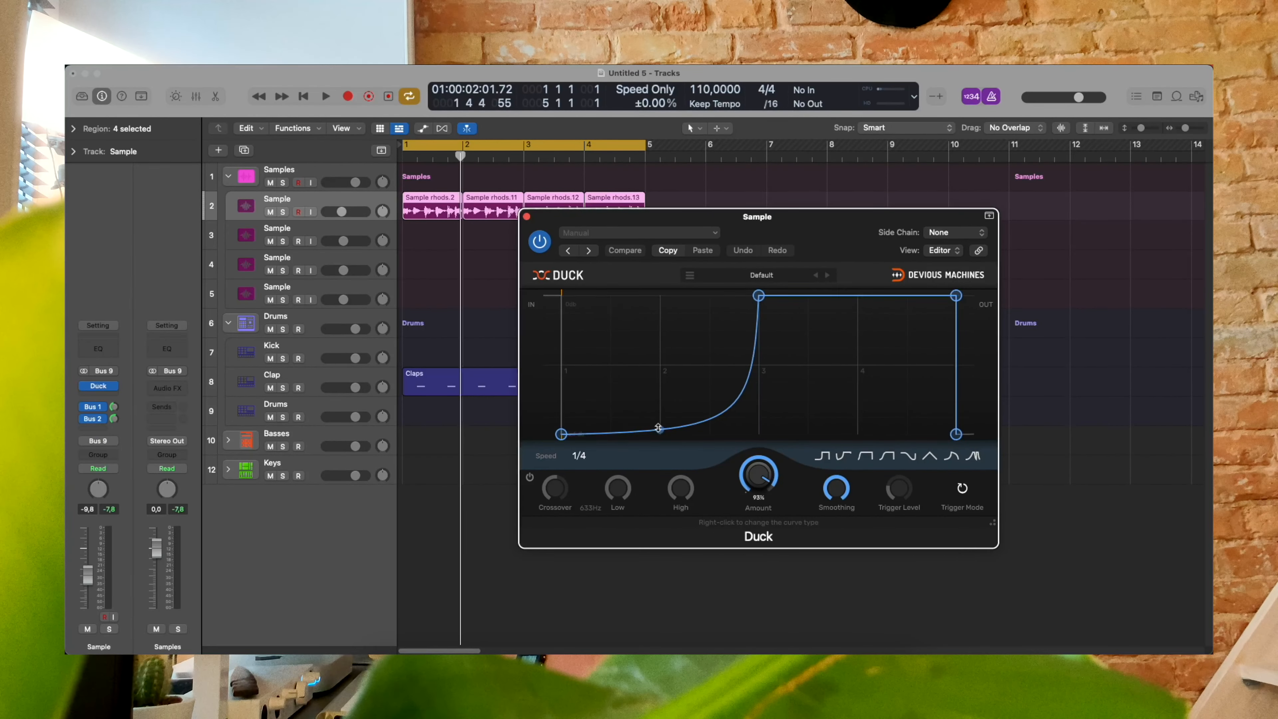
pyautogui.moveTo(658, 428); pyautogui.dragTo(660, 391)
pyautogui.press('space')
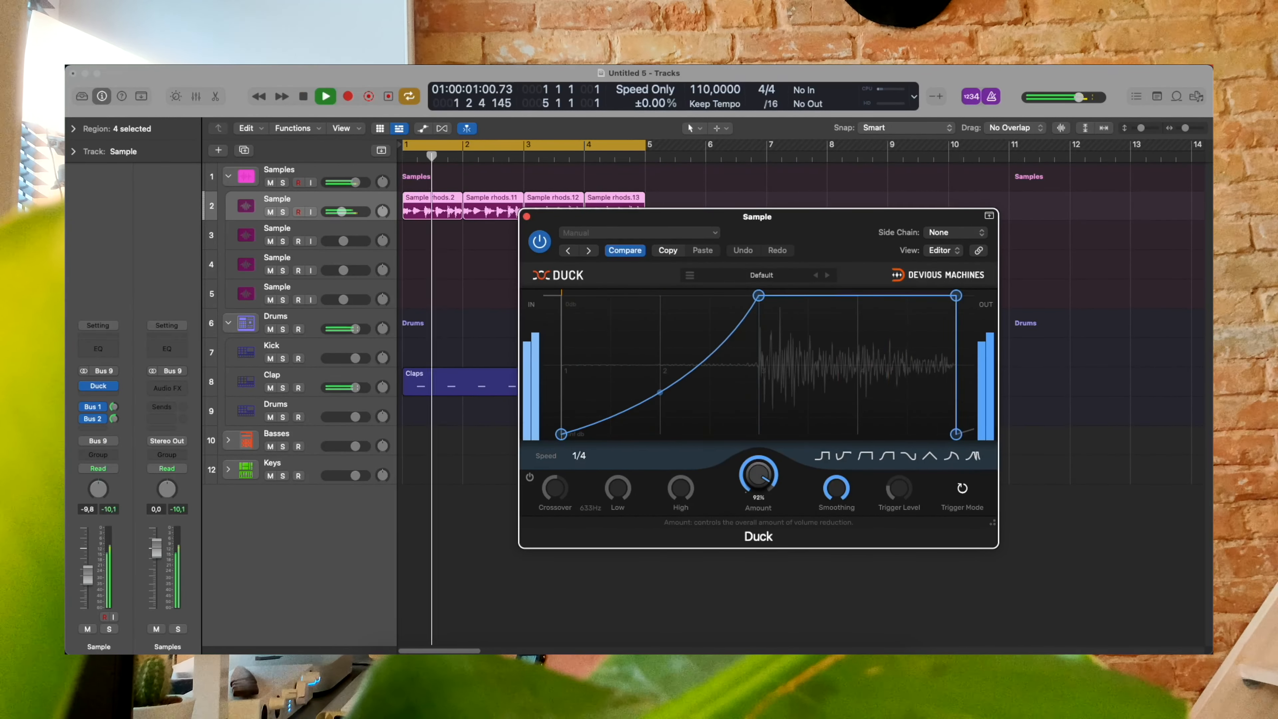
pyautogui.moveTo(758, 474); pyautogui.dragTo(758, 518)
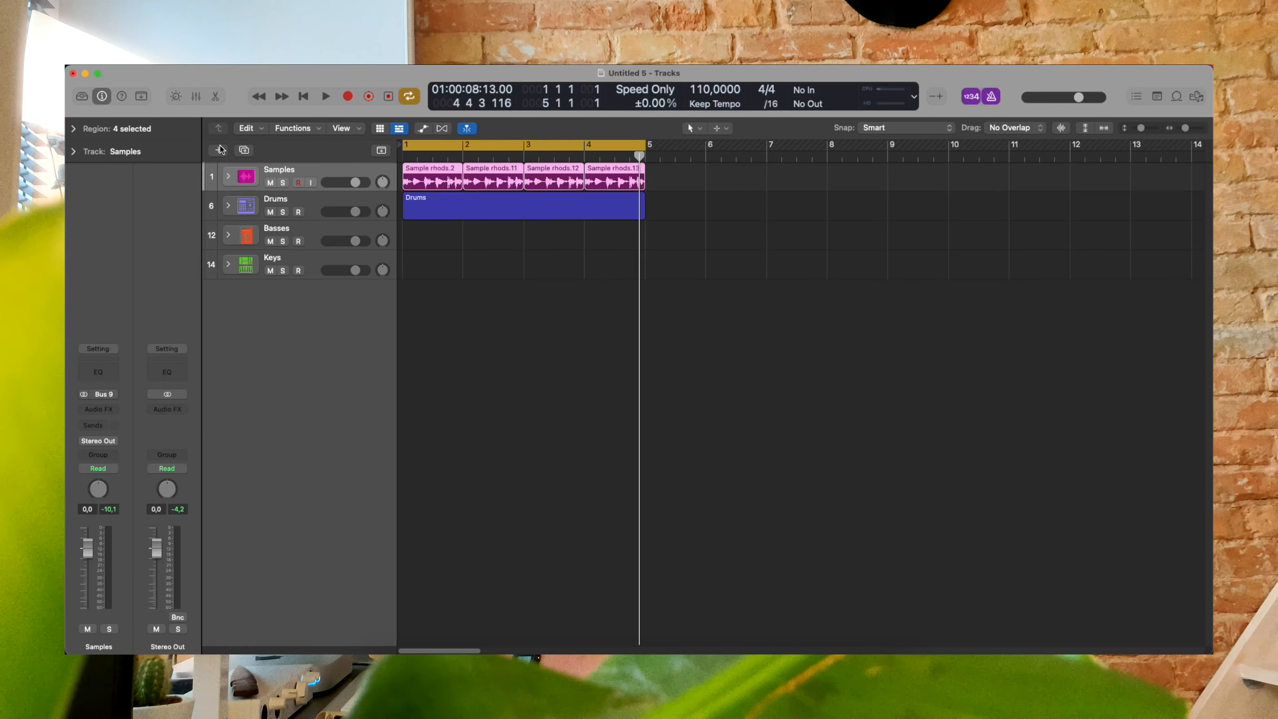
# Create one audio track with No Input and No Output, and look through its track icon choices.
pyautogui.click(219, 150)
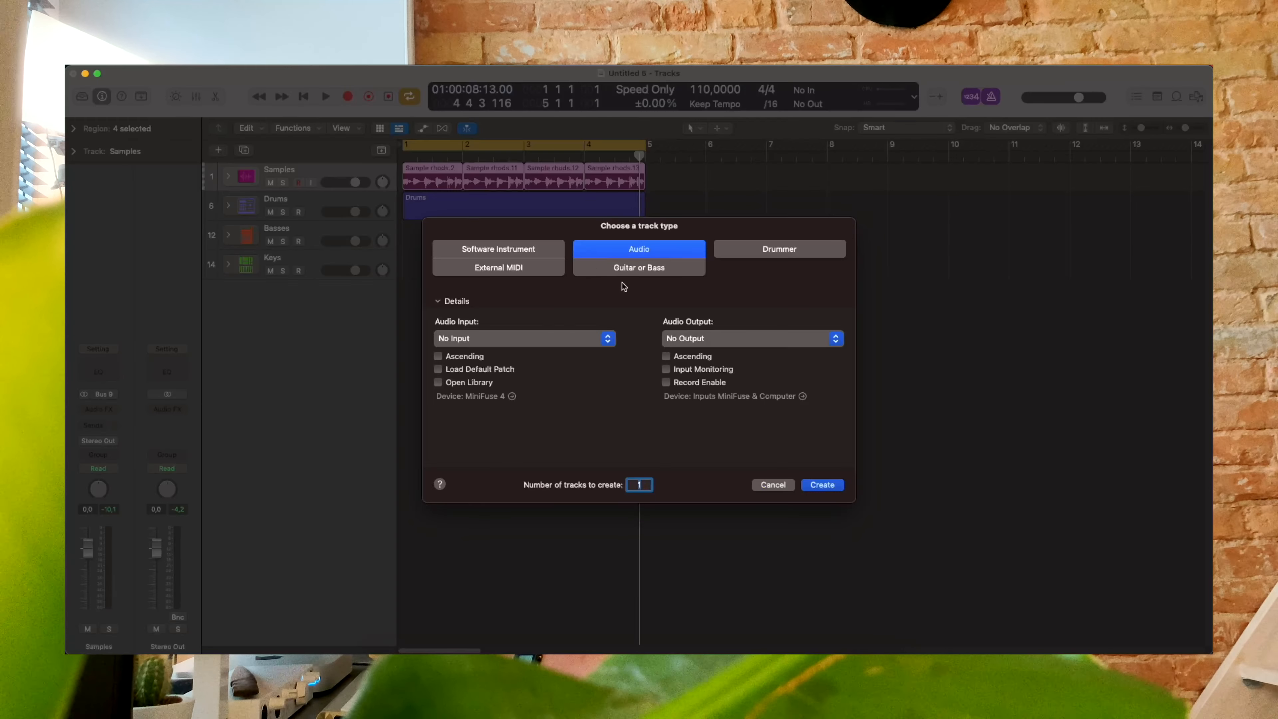
pyautogui.click(820, 486)
pyautogui.click(204, 136)
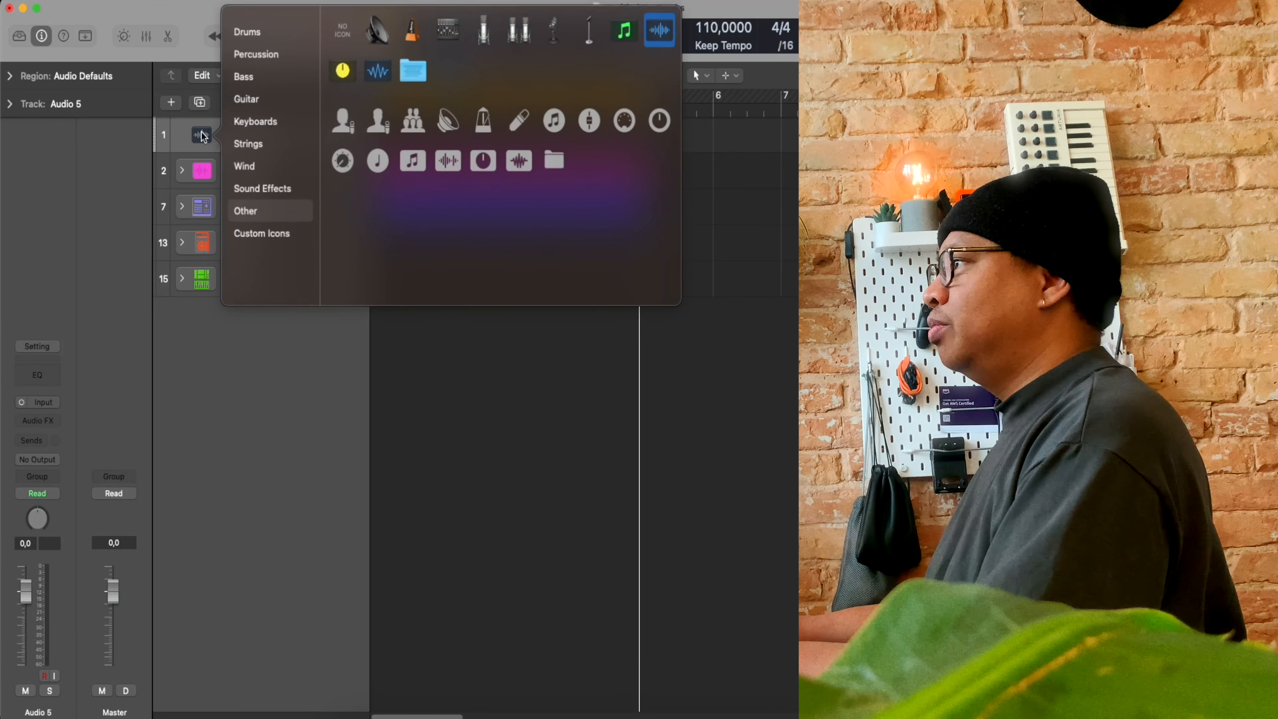
pyautogui.click(331, 342)
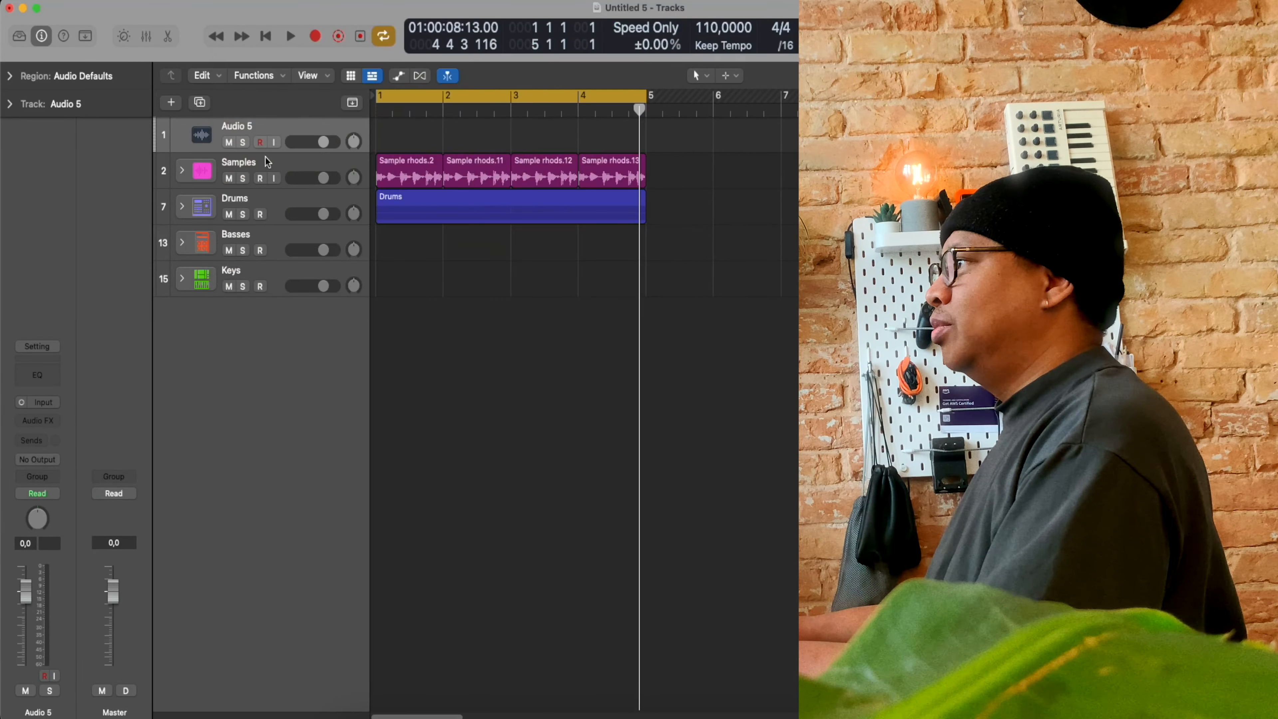
# Set up two Input tracks inside a summing stack named Inputs, and collapse the stack.
pyautogui.rightClick(270, 129)
pyautogui.click(342, 301)
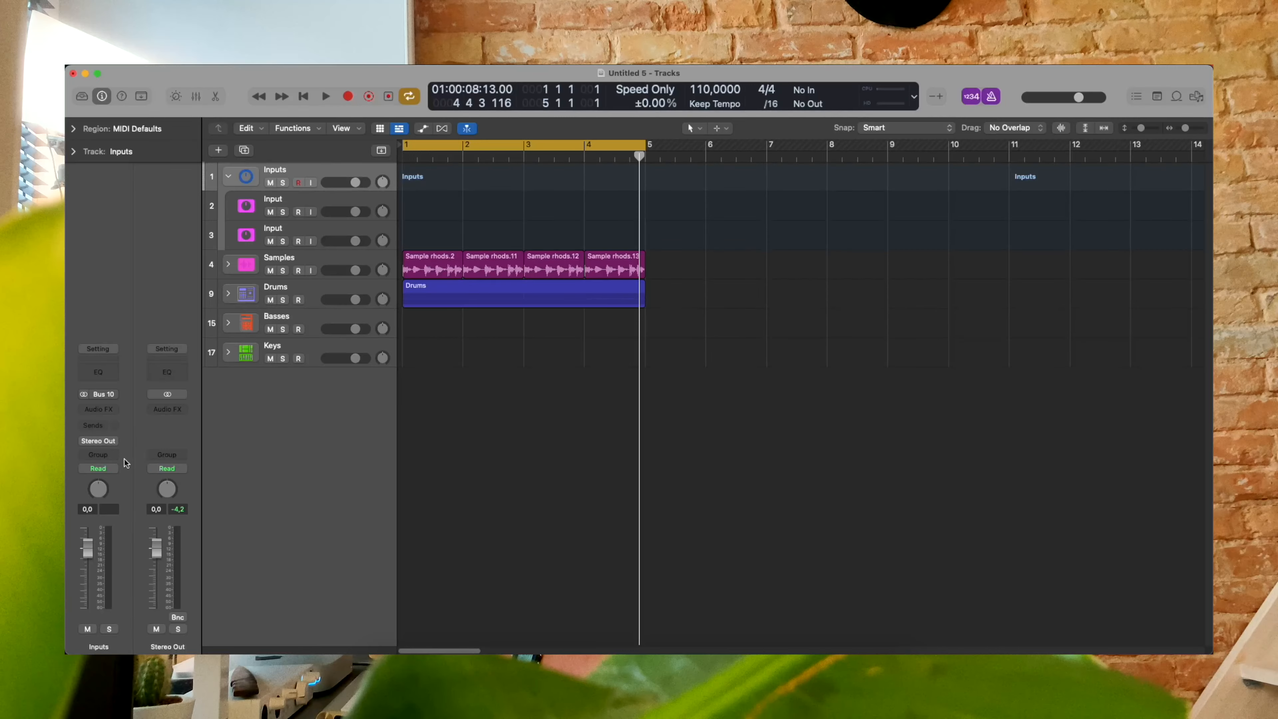
pyautogui.click(228, 176)
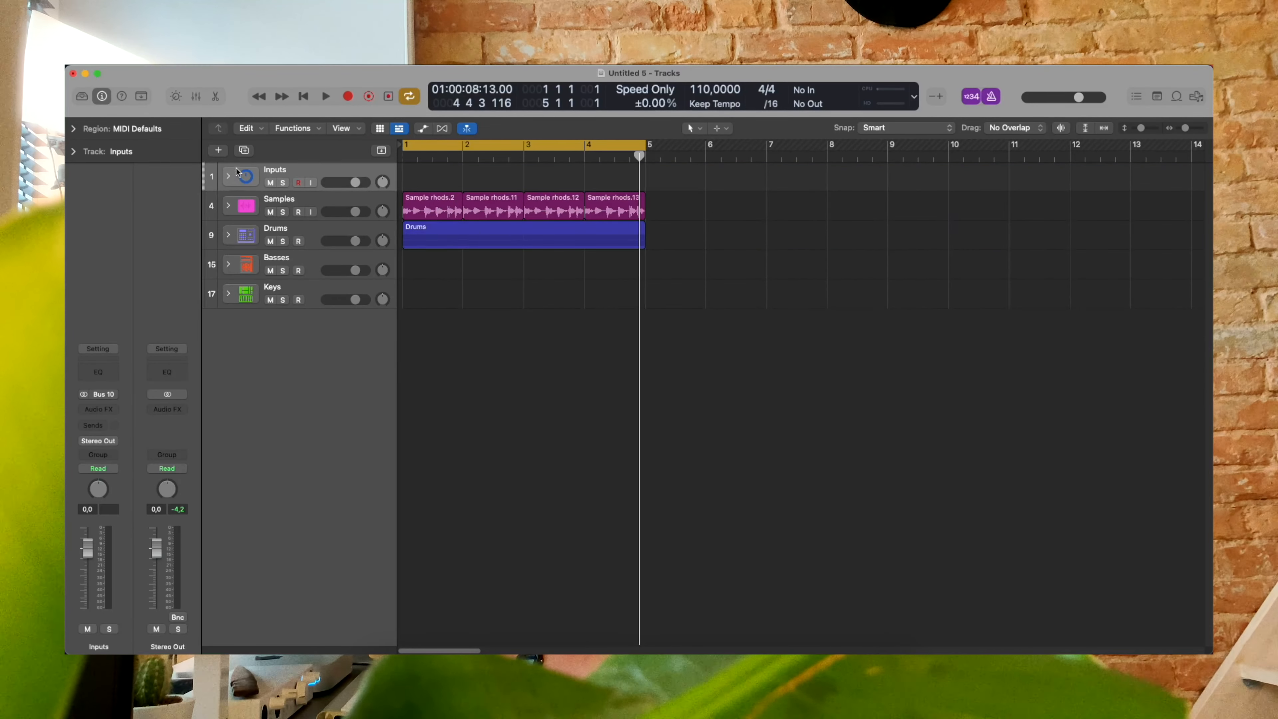
# Show the mixer and go through the Samples, Drums, Basses, Keys and Stereo Out channels.
pyautogui.press('x')
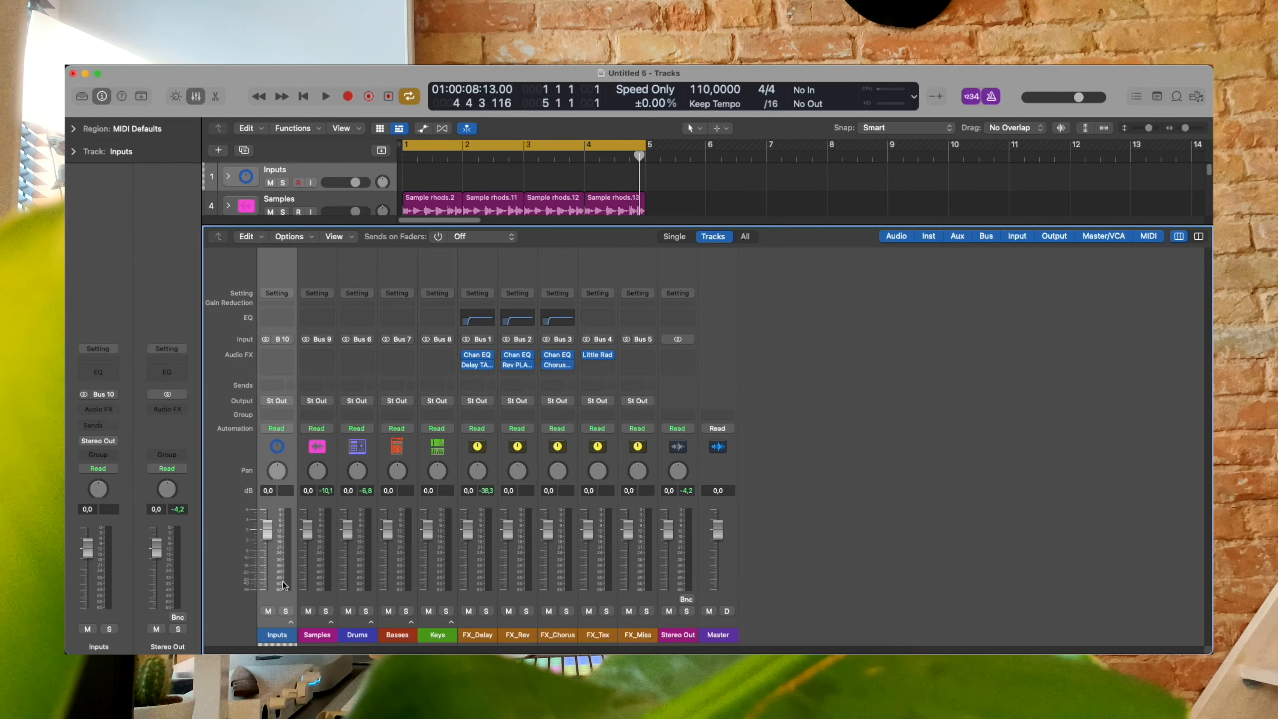
pyautogui.click(326, 575)
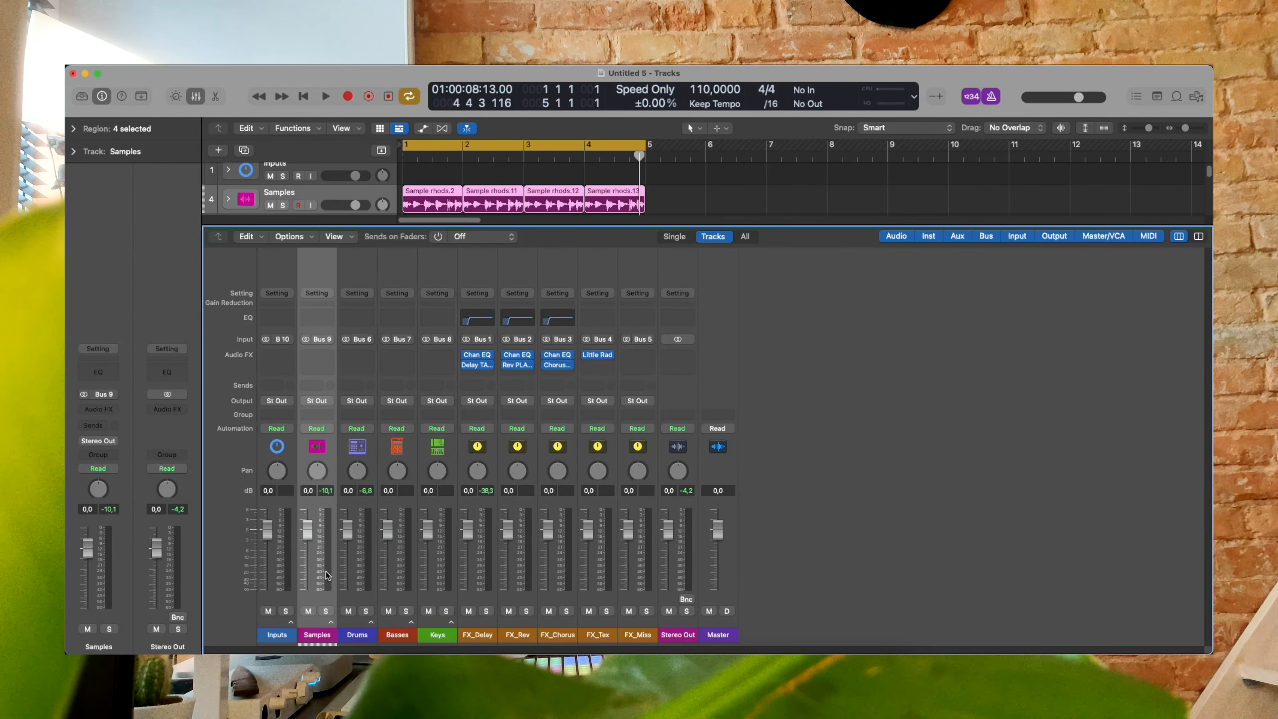
pyautogui.click(367, 581)
pyautogui.click(409, 586)
pyautogui.click(451, 587)
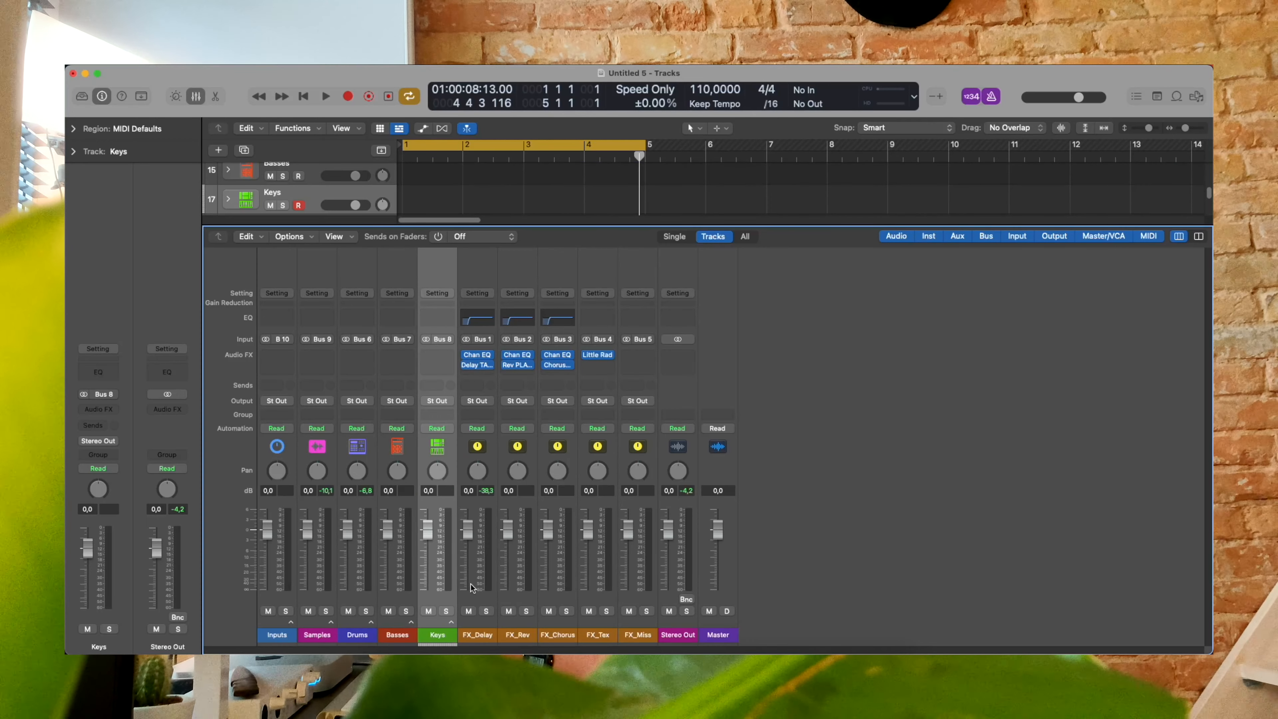
pyautogui.click(679, 578)
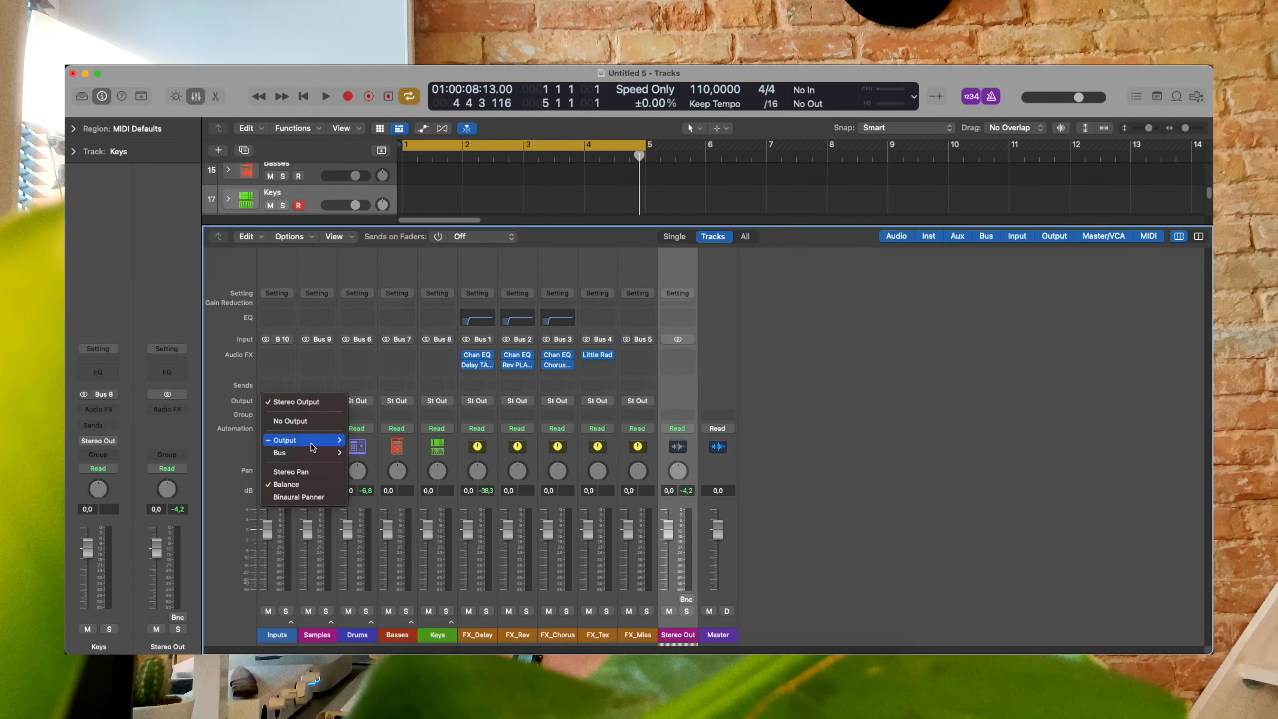
# Route the Inputs channel's output to Bus 15 and to Bus 16 in turn, to create two new aux channels.
pyautogui.moveTo(316, 453)
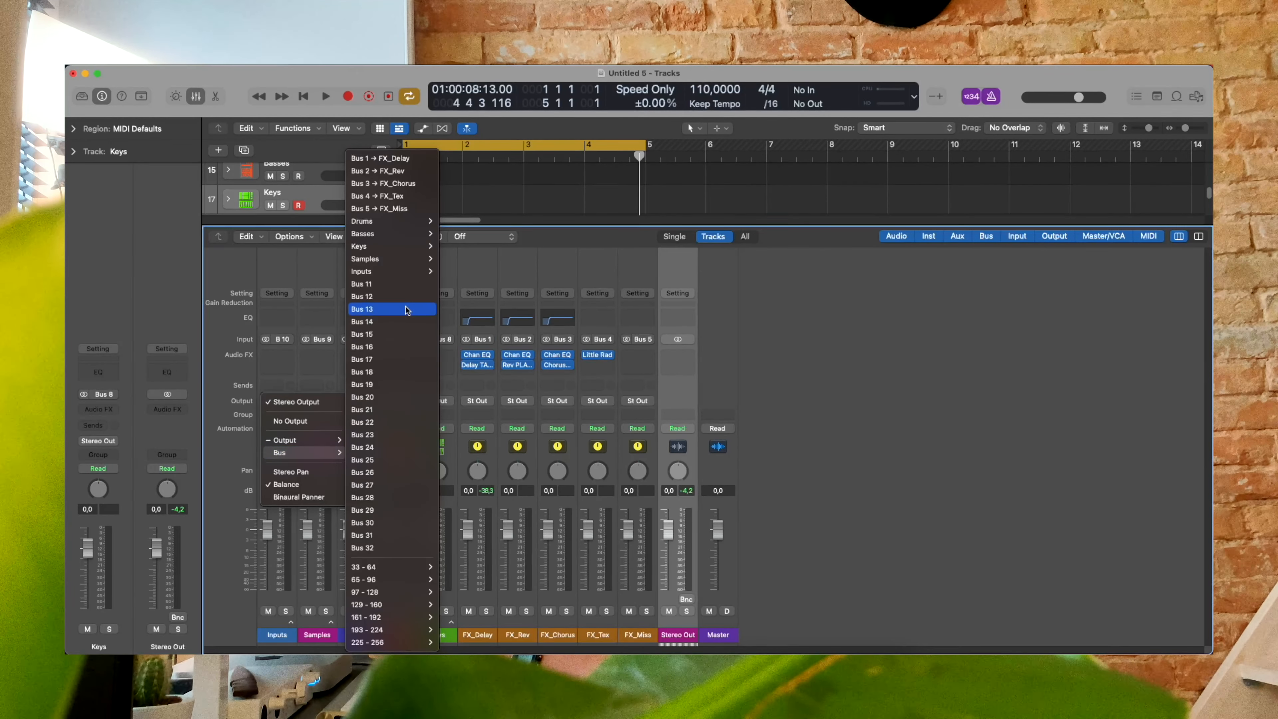
pyautogui.click(390, 334)
pyautogui.click(282, 401)
pyautogui.moveTo(302, 452)
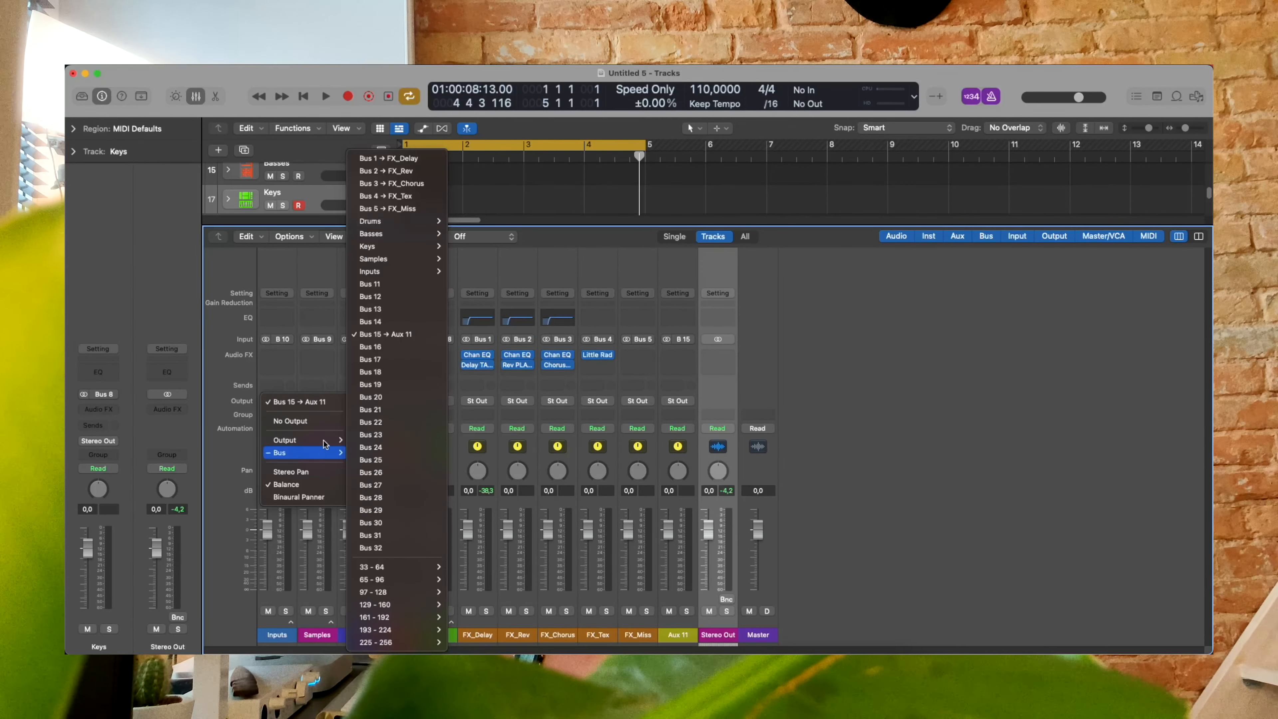
pyautogui.click(395, 347)
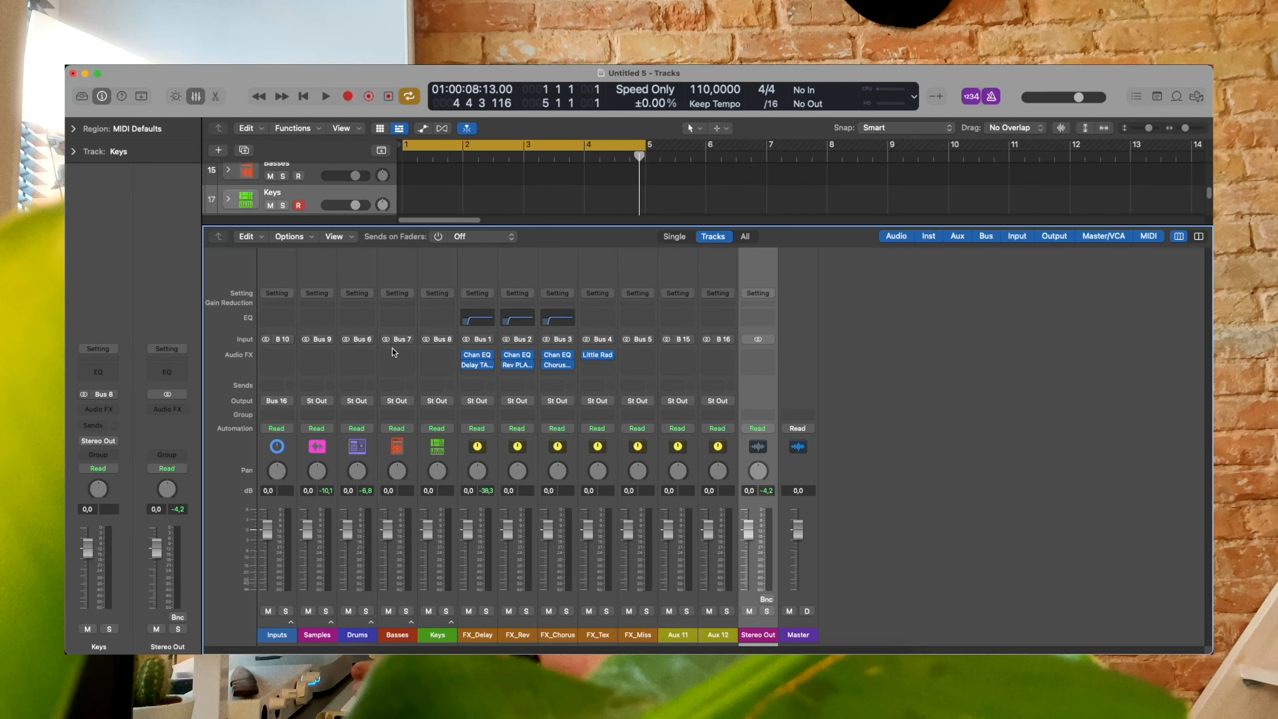
# Rename the Bus 15 aux channel Instruments and the Bus 16 aux channel SubMix.
pyautogui.doubleClick(684, 633)
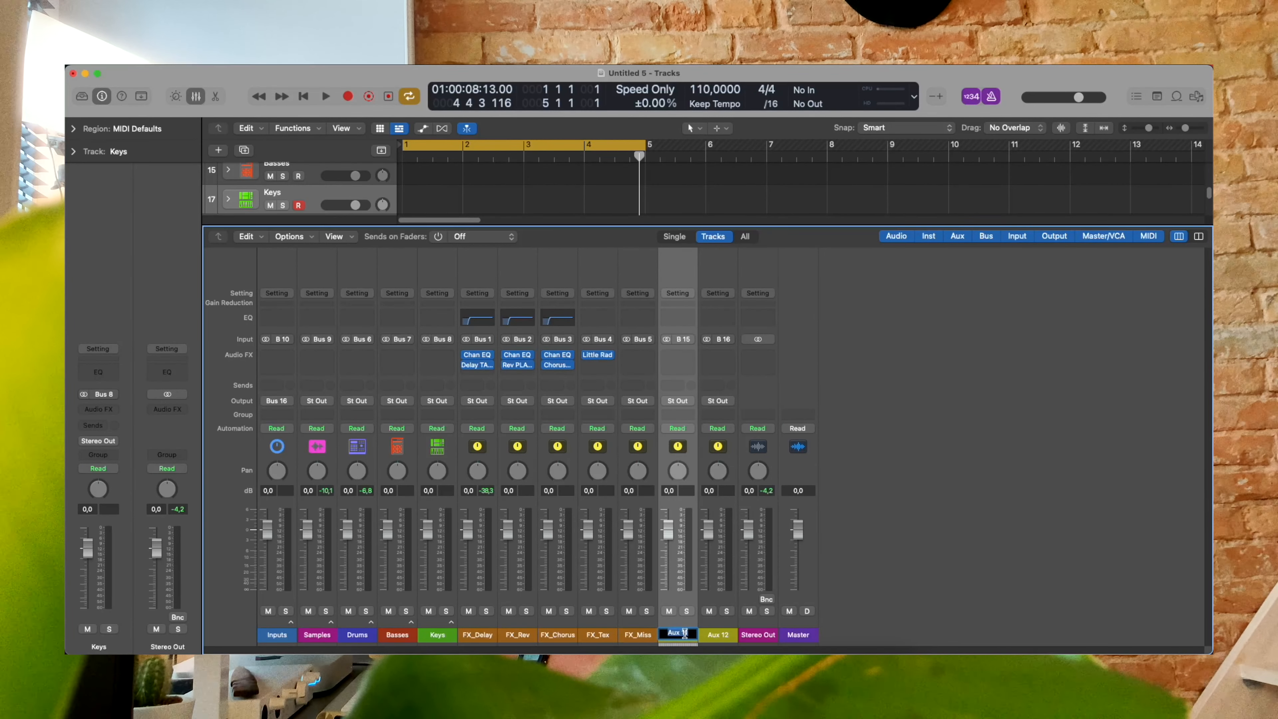
pyautogui.rightClick(720, 635)
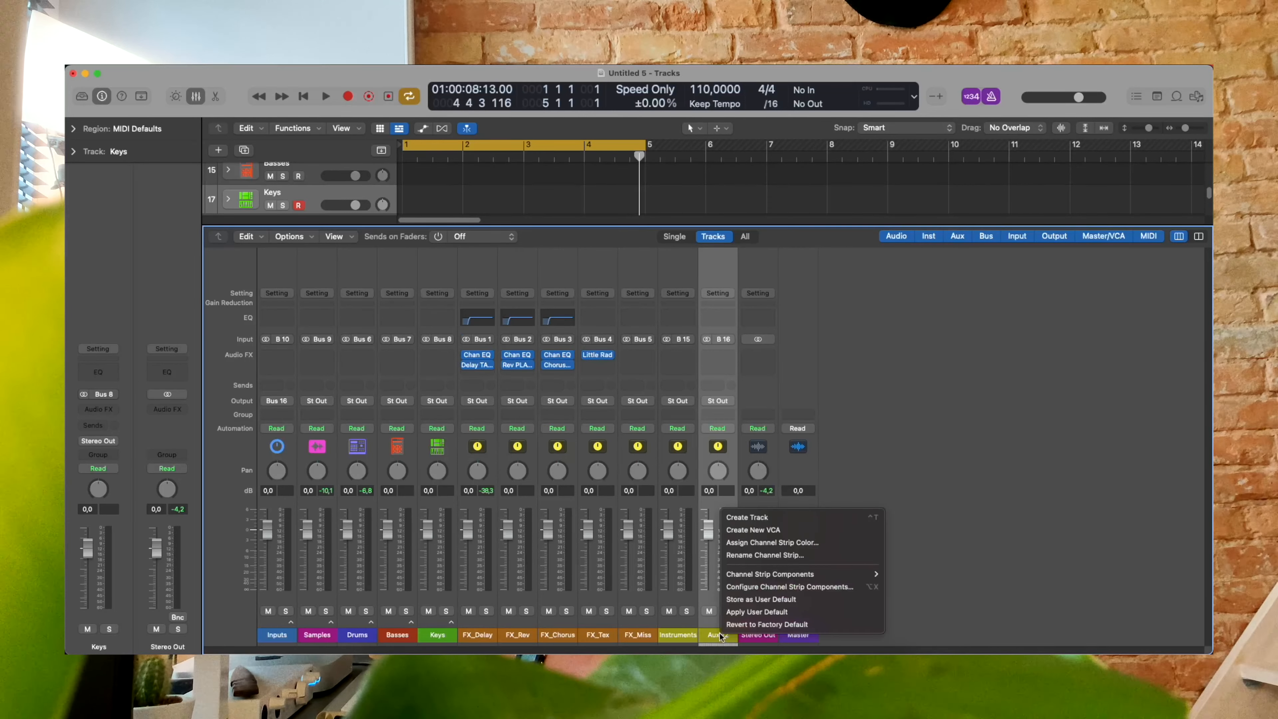
pyautogui.doubleClick(714, 635)
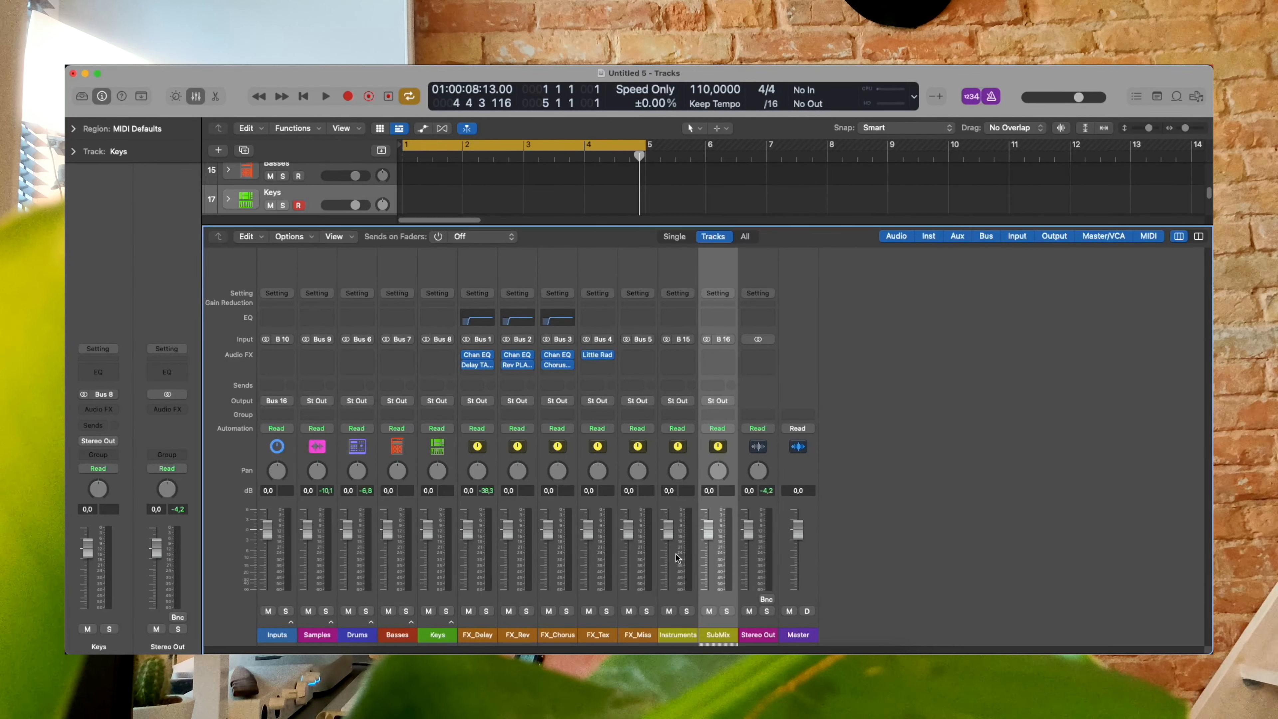
# Set the output of the Inputs, Samples, Drums, Basses, Keys and all FX channels to Bus 15 (Instruments).
pyautogui.click(331, 402)
pyautogui.click(288, 404)
pyautogui.click(282, 401)
pyautogui.moveTo(302, 453)
pyautogui.click(405, 337)
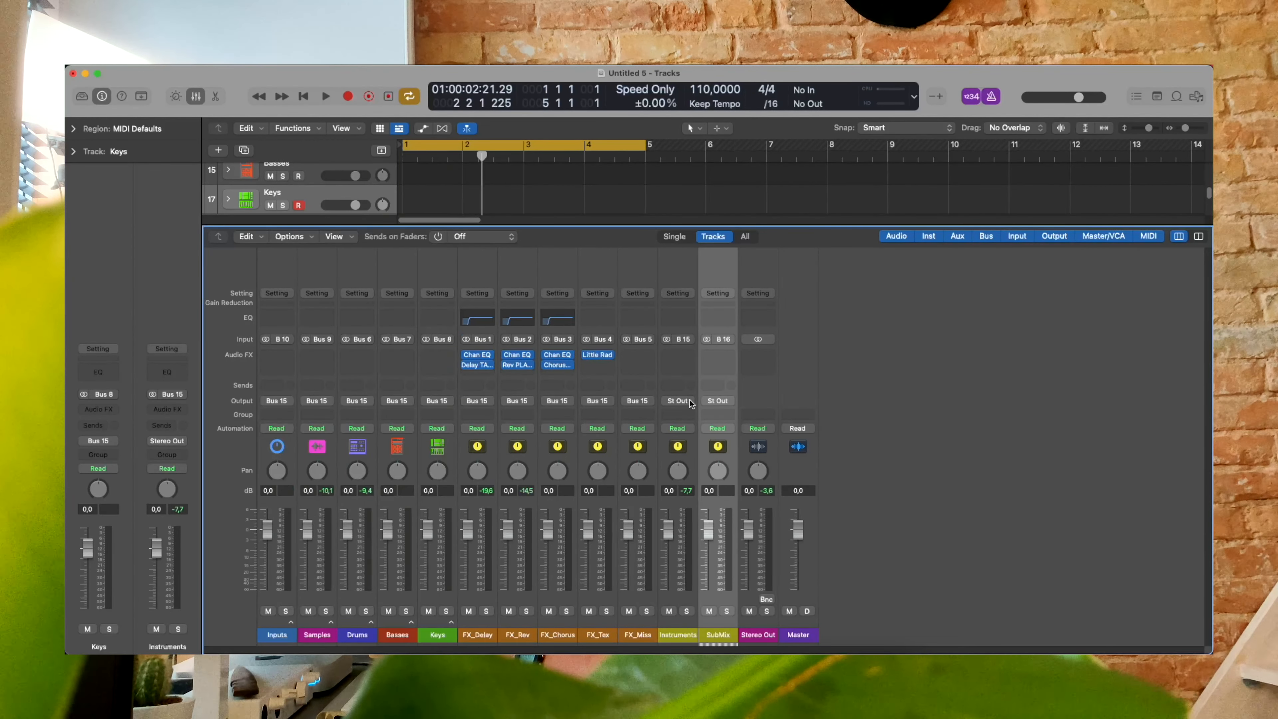
# Route the Instruments channel's output to Bus 16 (SubMix).
pyautogui.click(685, 521)
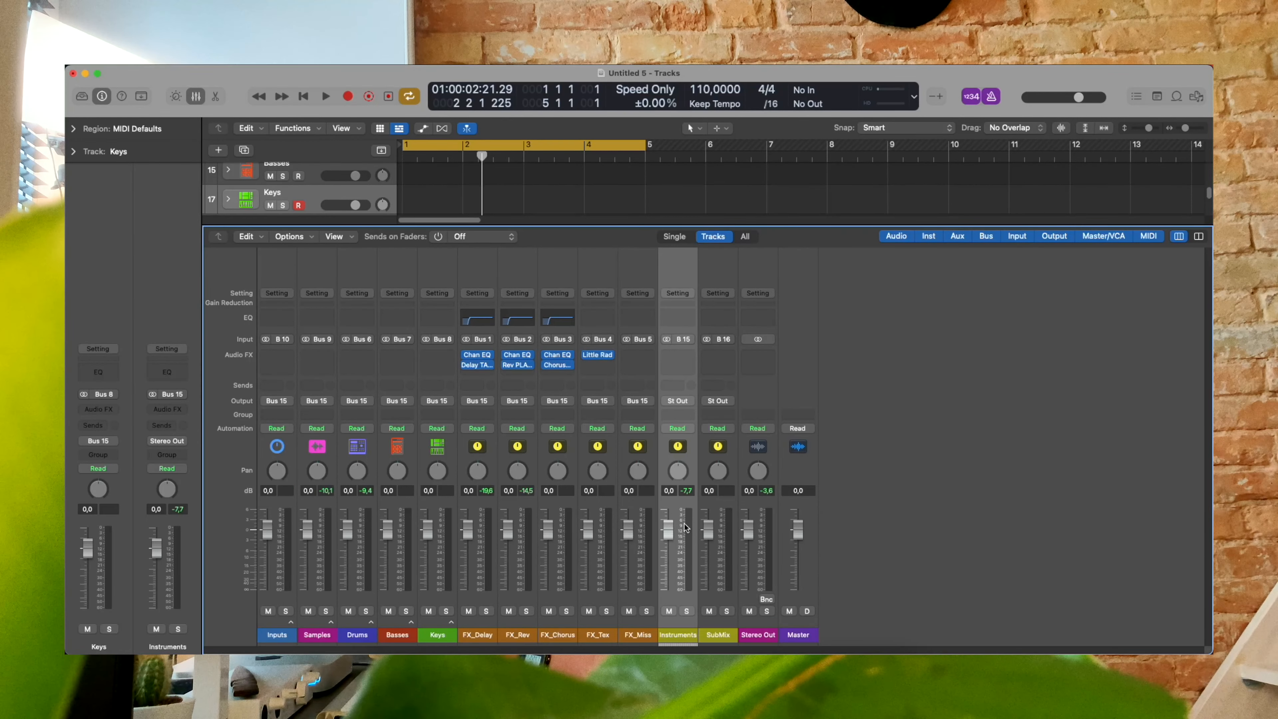
pyautogui.click(688, 402)
pyautogui.moveTo(702, 452)
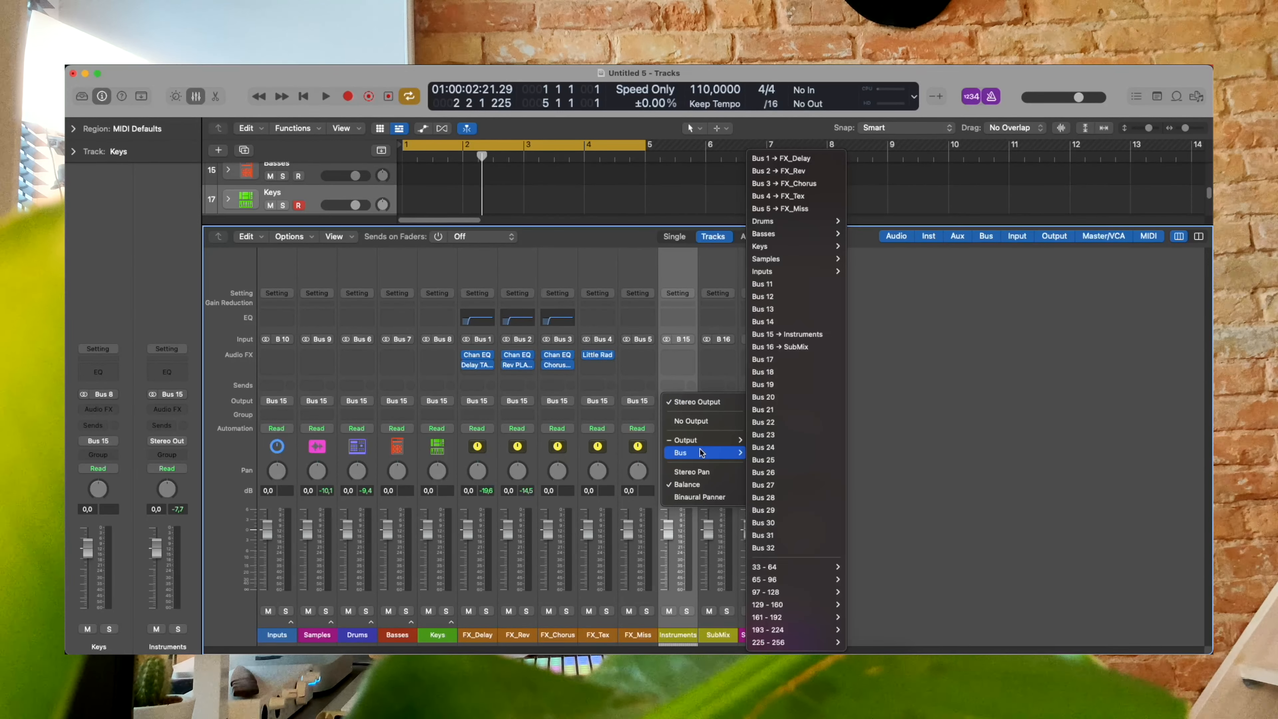
pyautogui.click(780, 347)
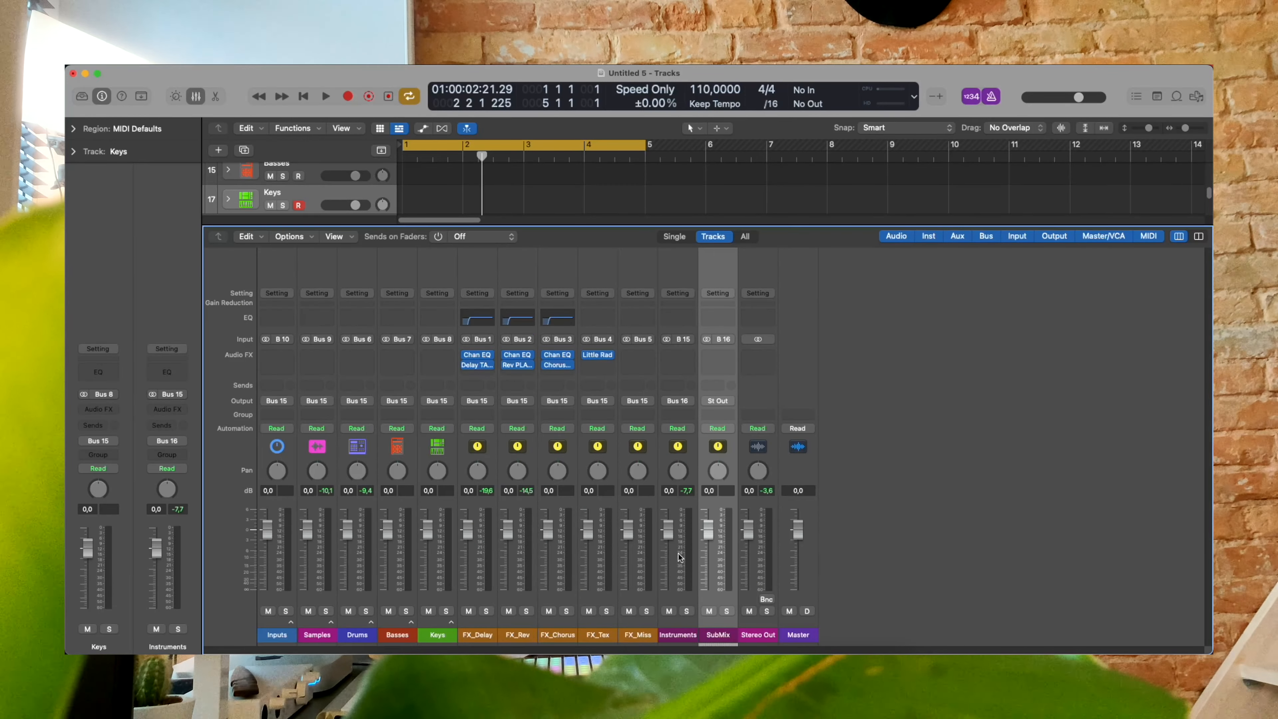
# Insert the UrsaDSP Boost plug-in on the Instruments channel.
pyautogui.click(680, 557)
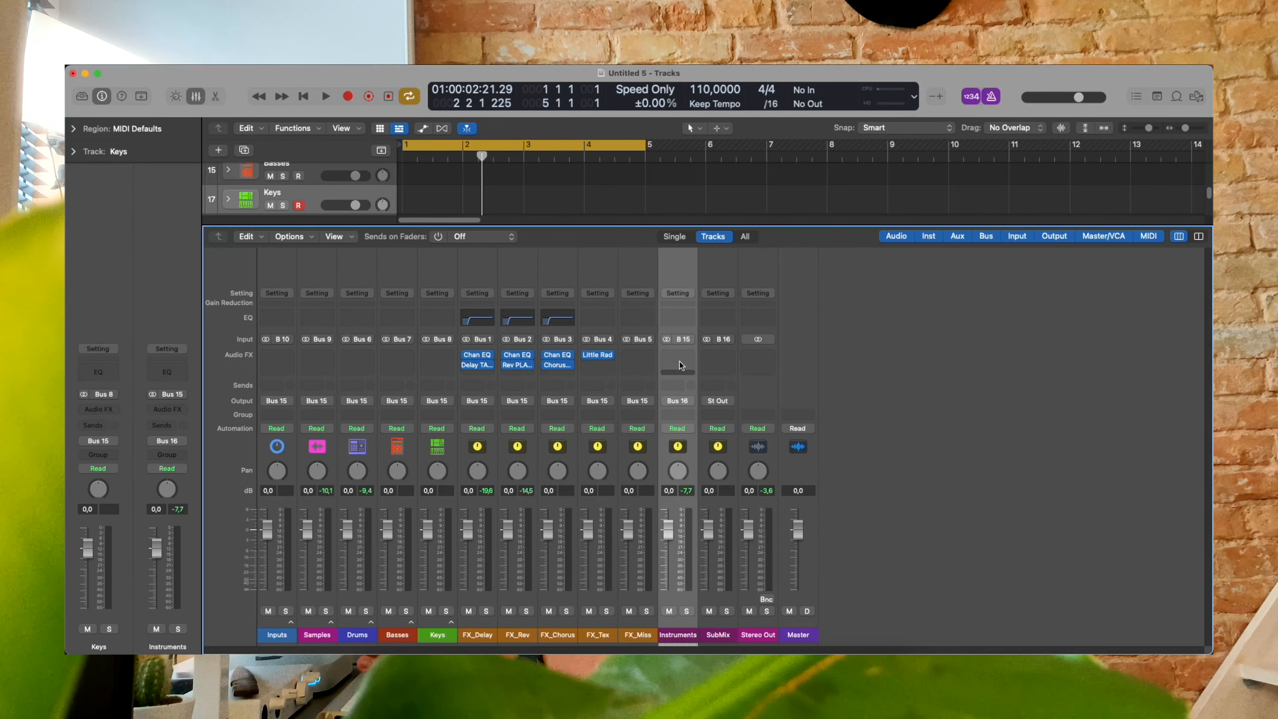
pyautogui.click(691, 359)
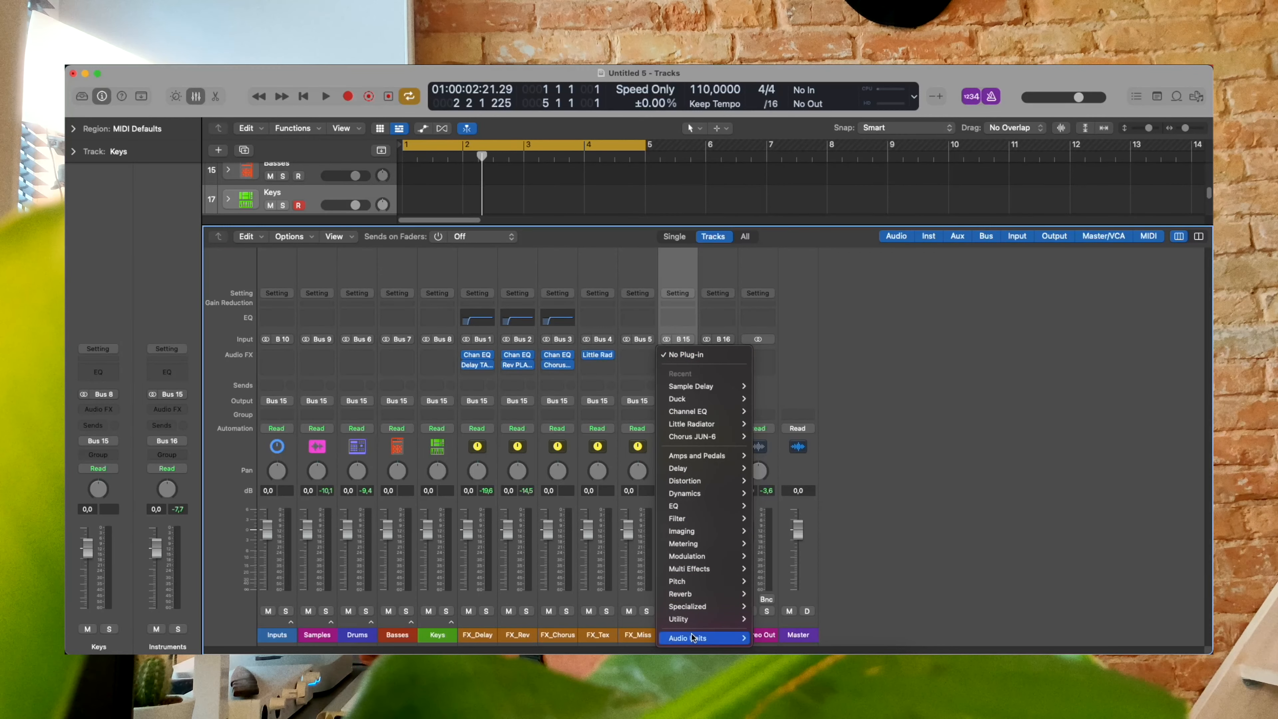
pyautogui.moveTo(740, 635)
pyautogui.moveTo(821, 520)
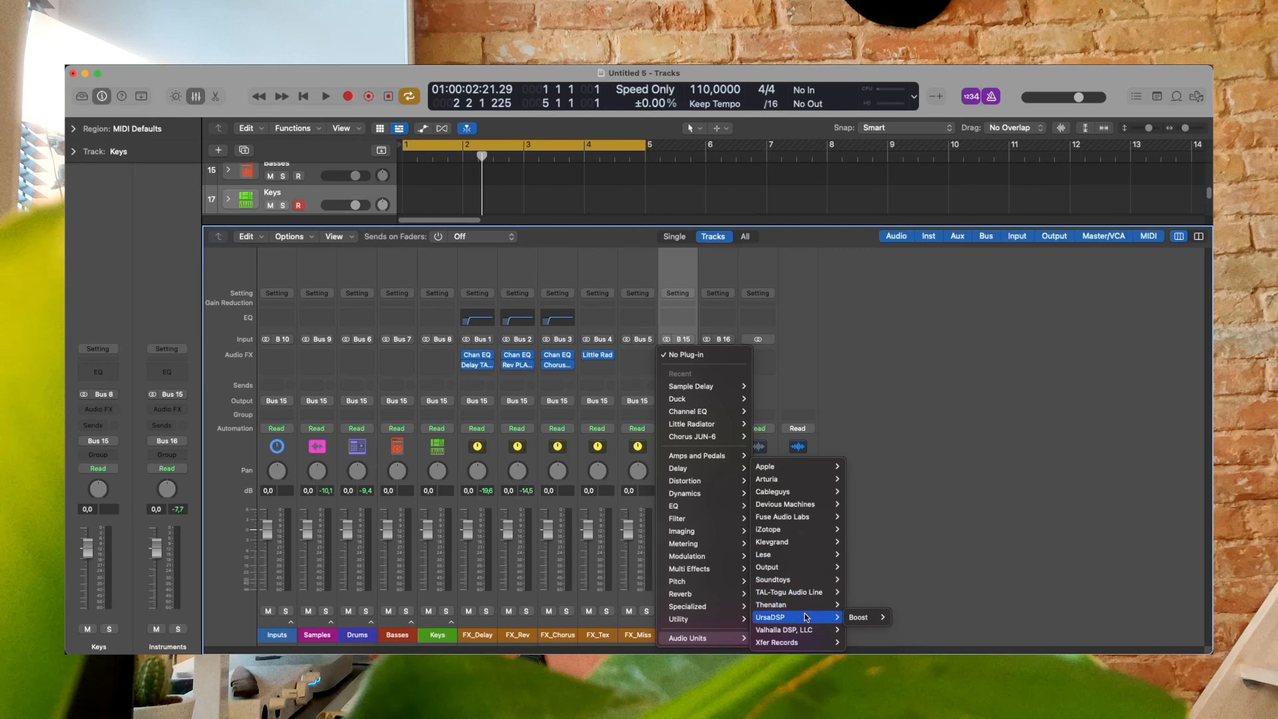
pyautogui.click(860, 617)
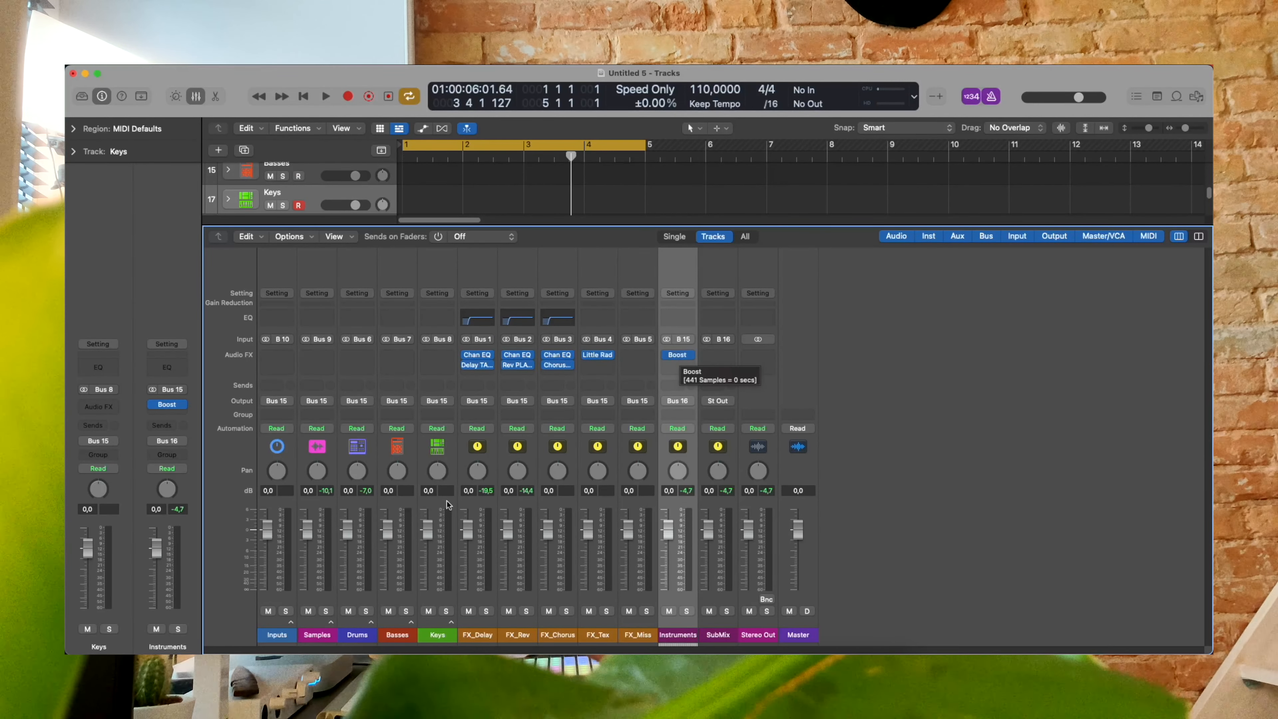
# Check the Boost plug-in on the Instruments channel while playing the loop.
pyautogui.click(332, 574)
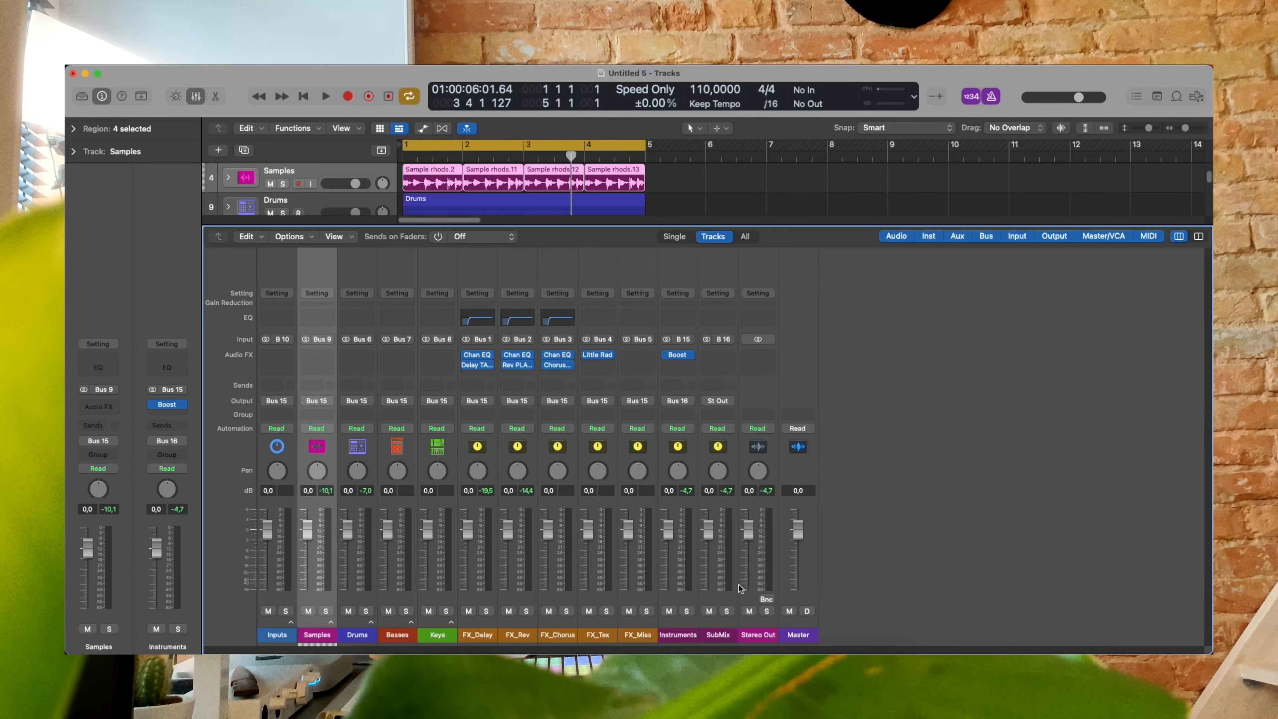
pyautogui.click(759, 575)
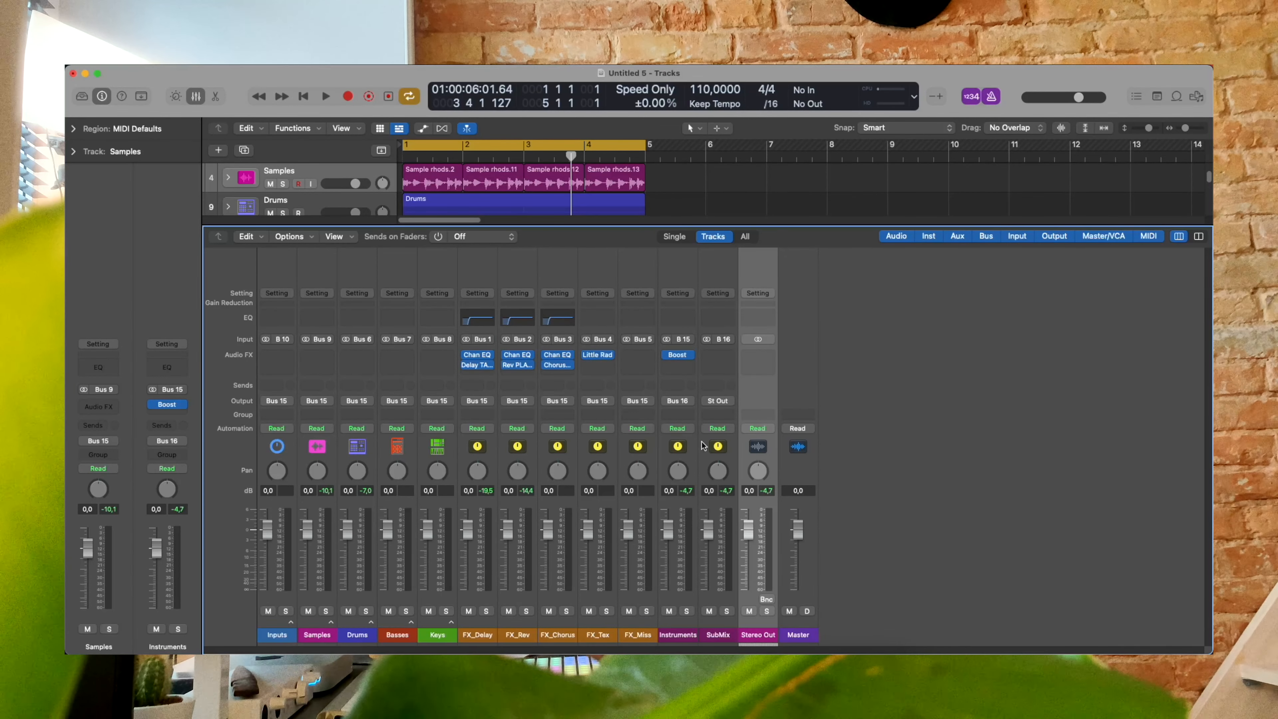
pyautogui.click(678, 356)
pyautogui.press('space')
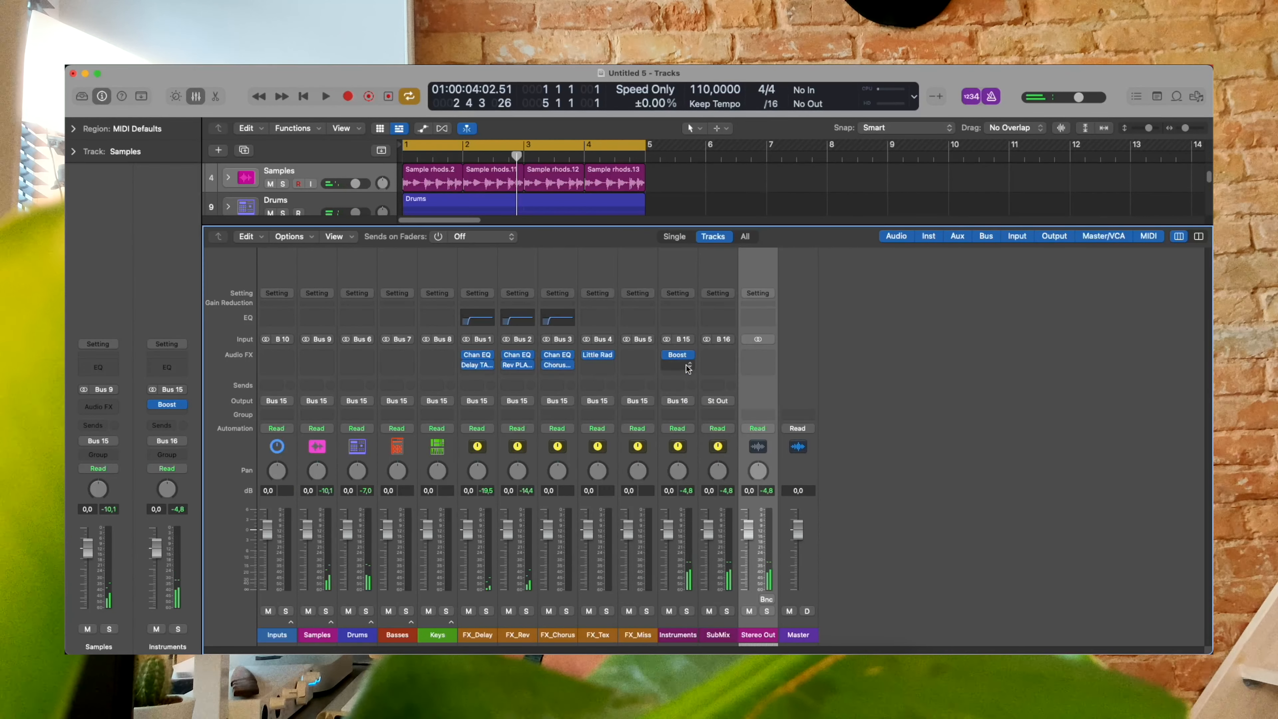
# Add the VPRE-2C plug-in below Boost on the Instruments channel.
pyautogui.click(689, 367)
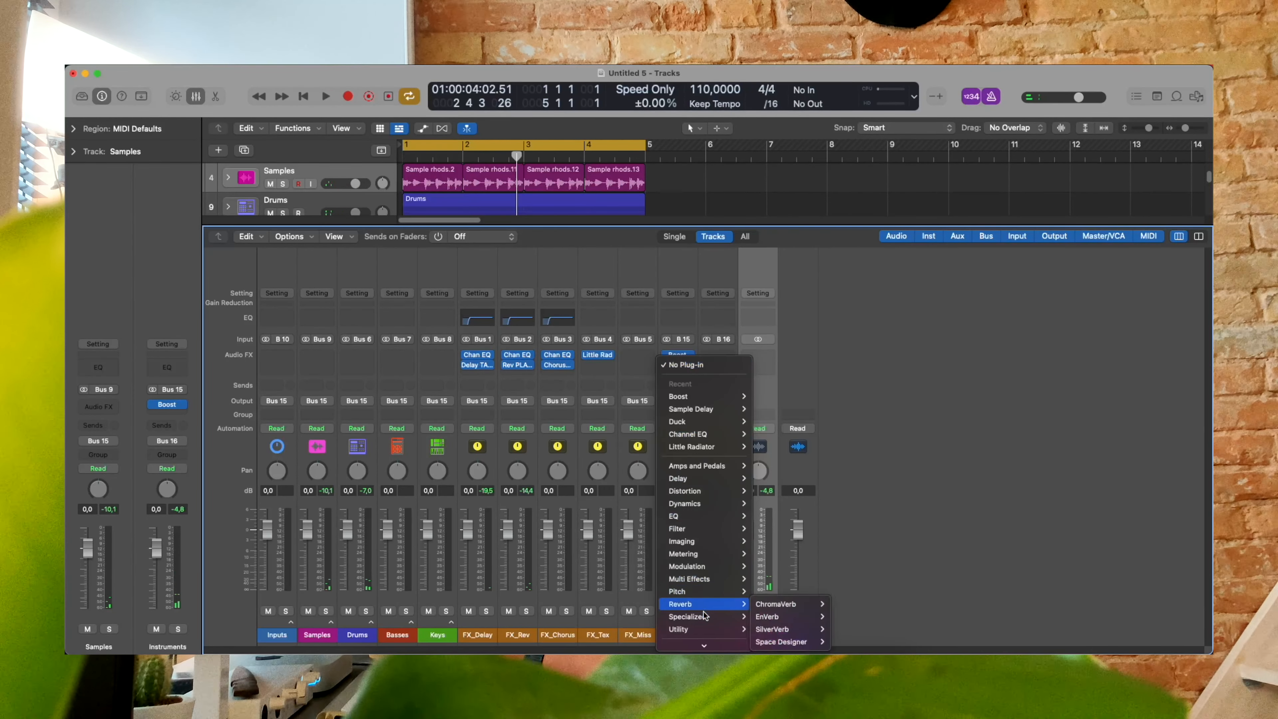
pyautogui.press('Escape')
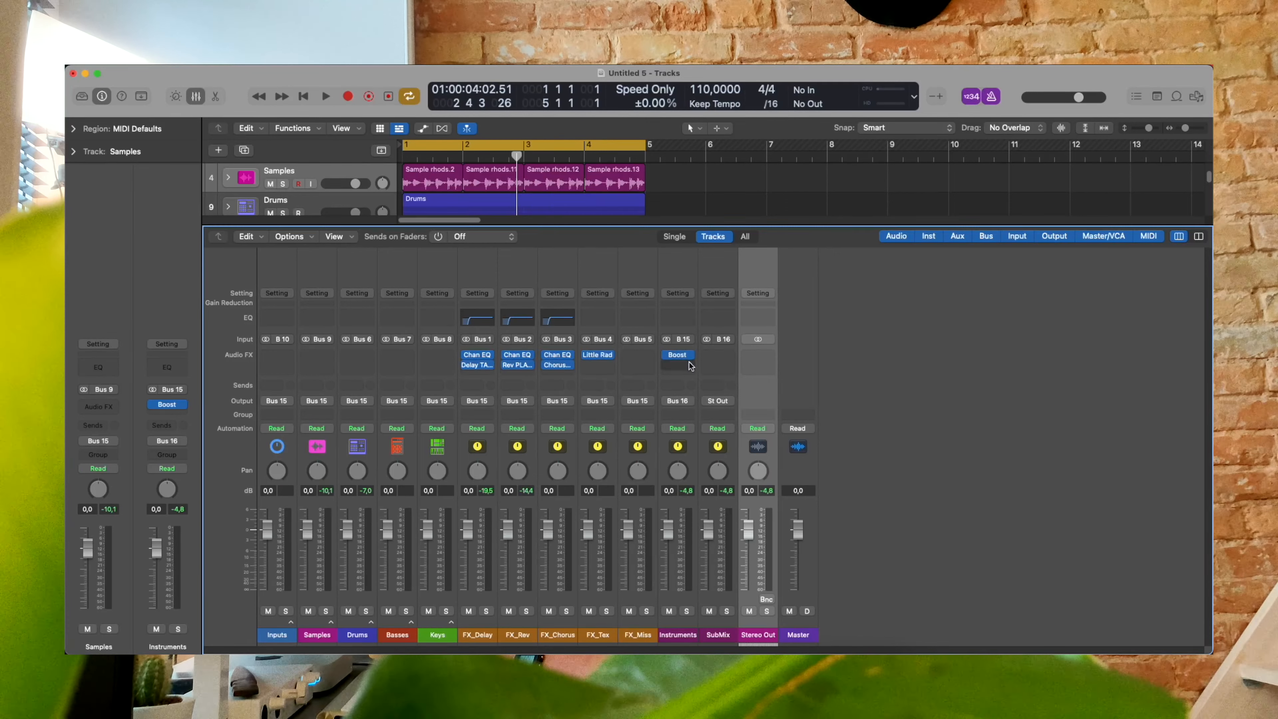
pyautogui.click(690, 366)
pyautogui.click(725, 583)
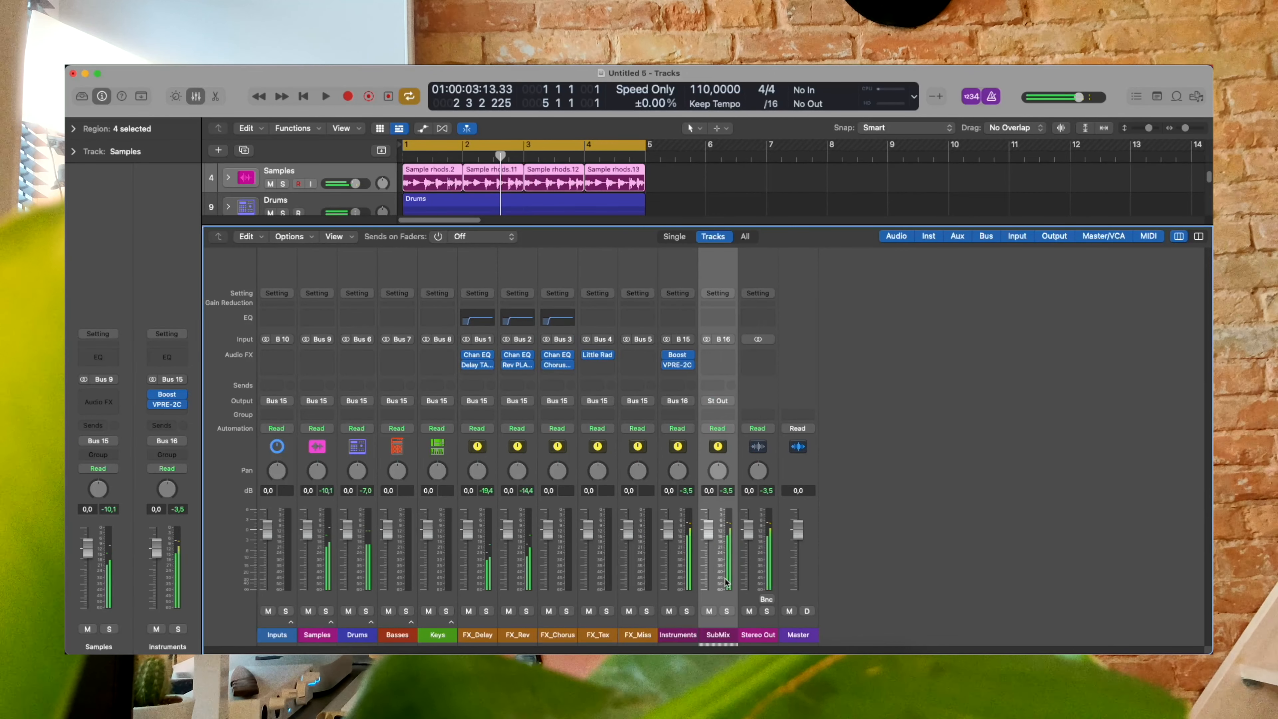
pyautogui.click(729, 356)
pyautogui.click(889, 370)
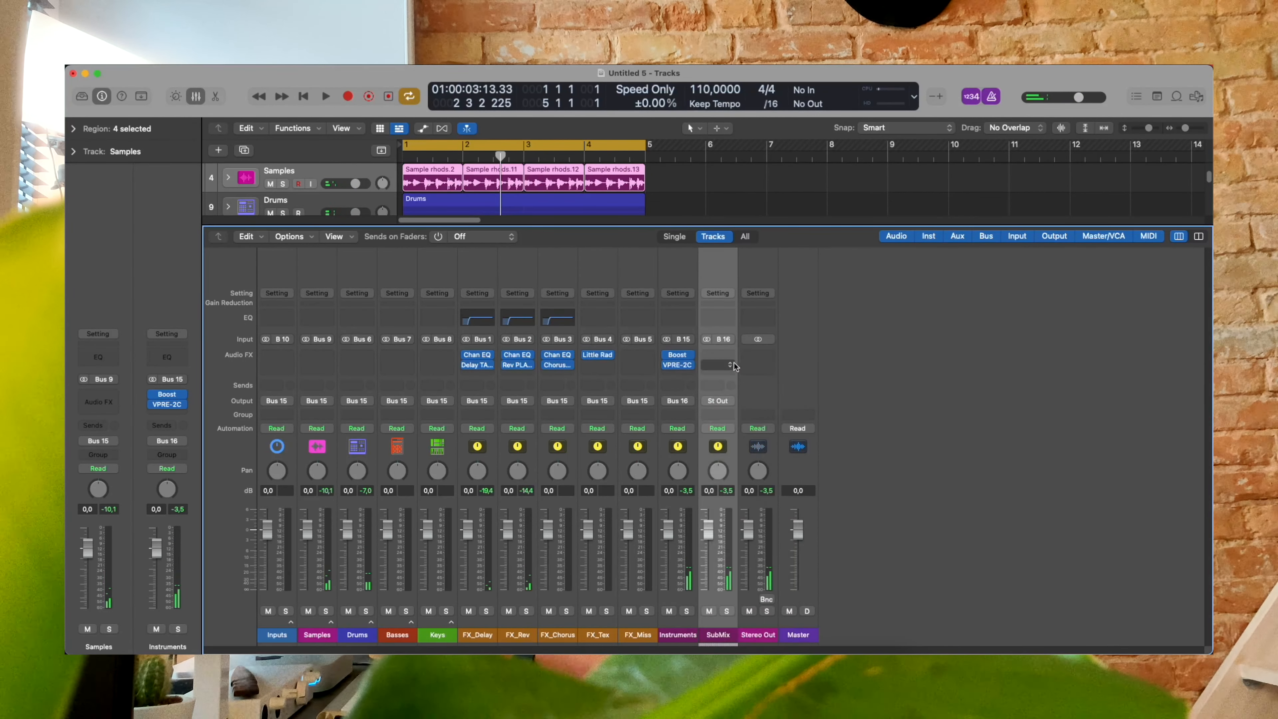
pyautogui.click(730, 365)
pyautogui.click(789, 515)
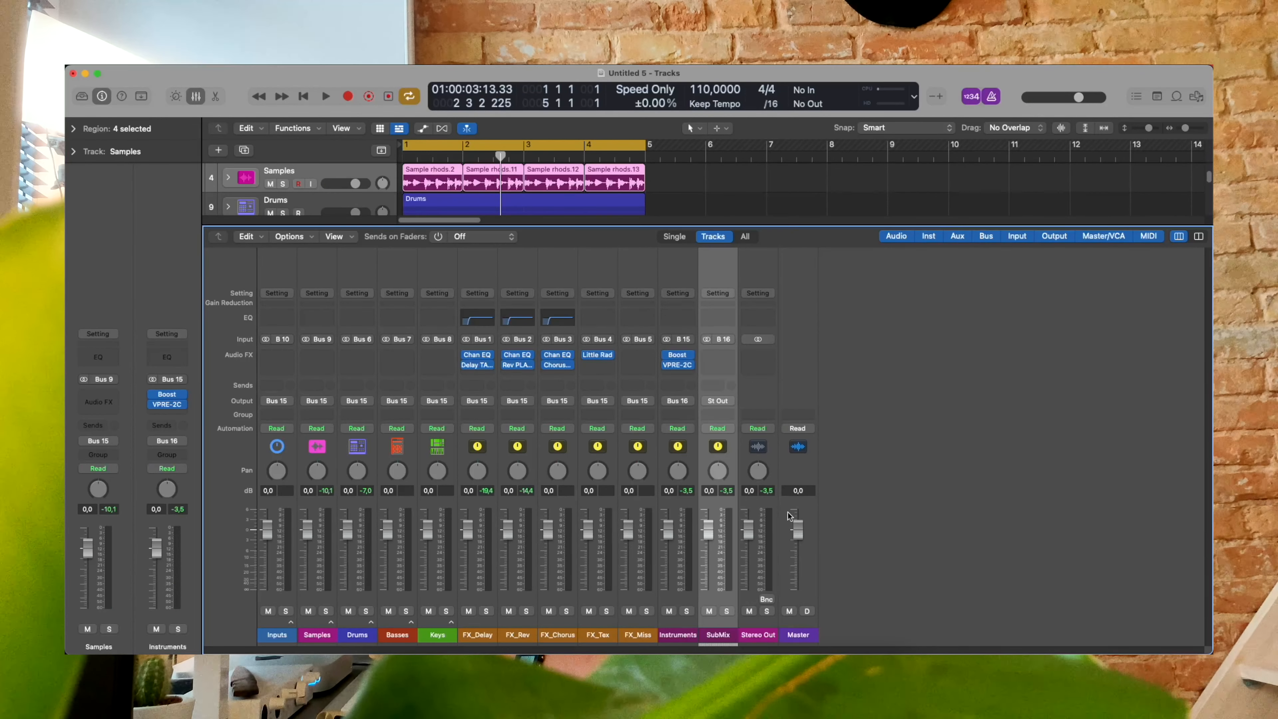
pyautogui.click(774, 521)
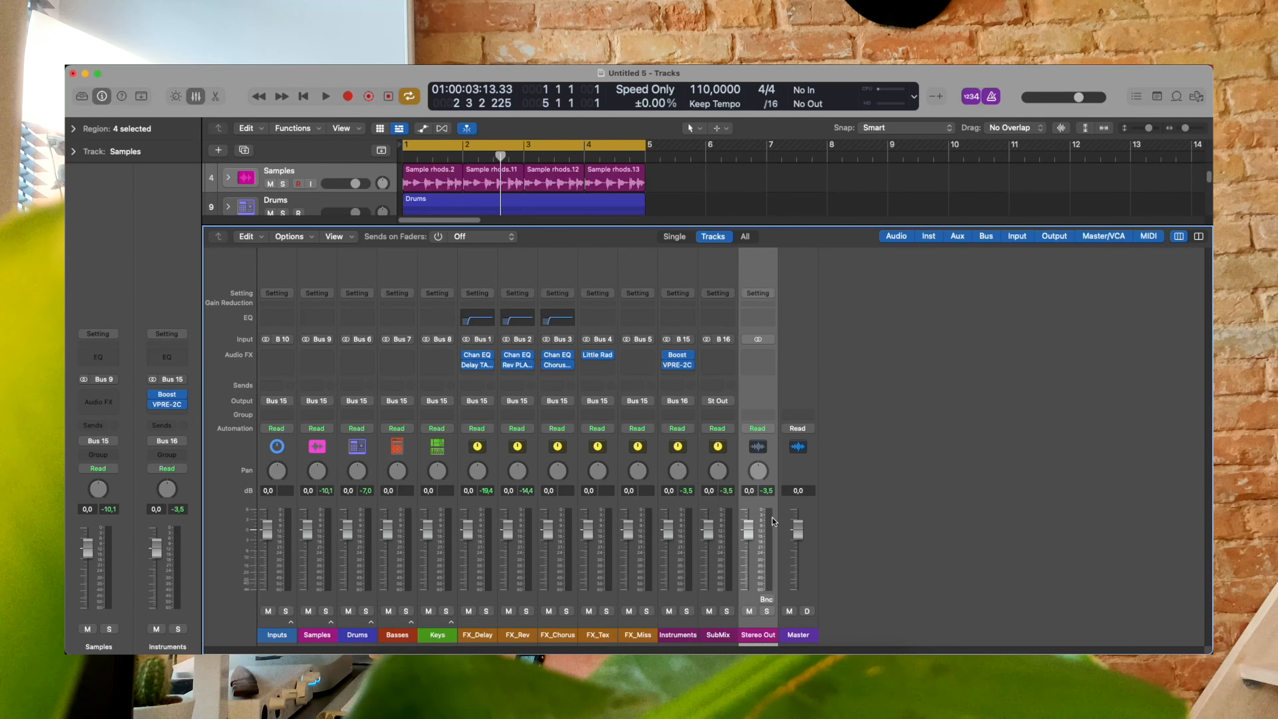
# Insert an Adaptive Limiter on the SubMix channel, load its Soft Limiter preset and play the loop through it.
pyautogui.click(728, 358)
pyautogui.moveTo(762, 482)
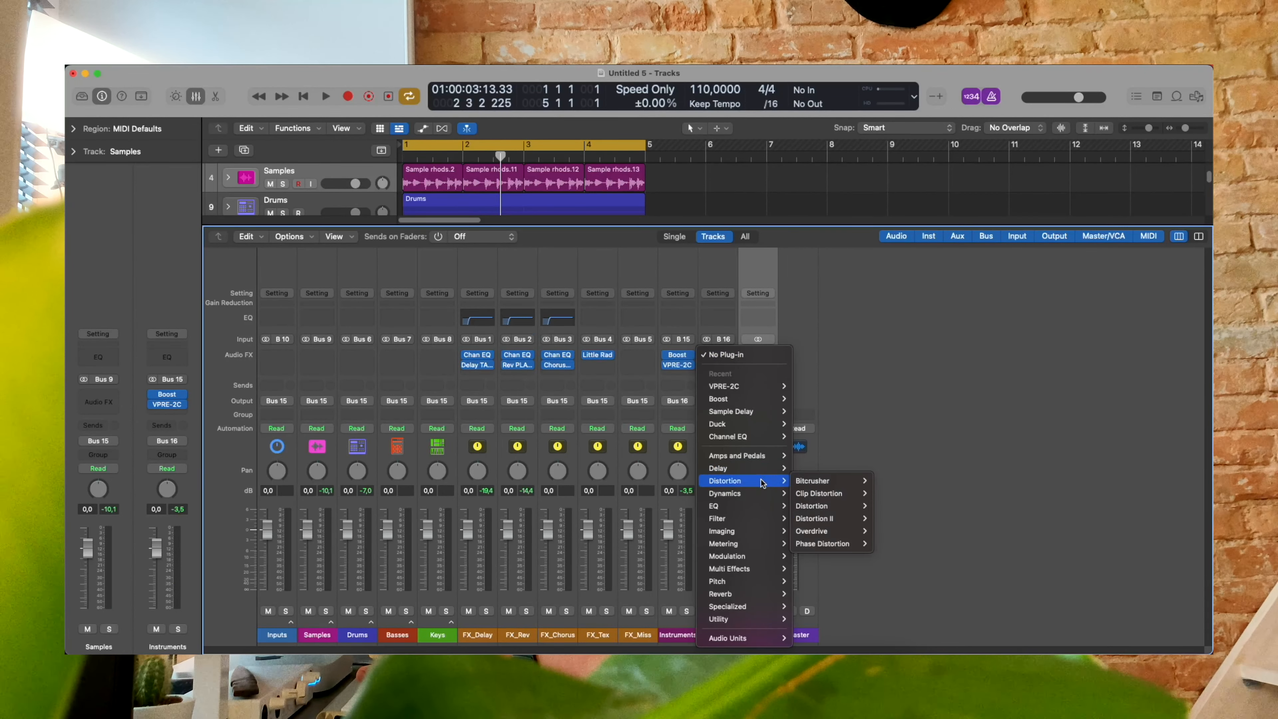
pyautogui.click(893, 493)
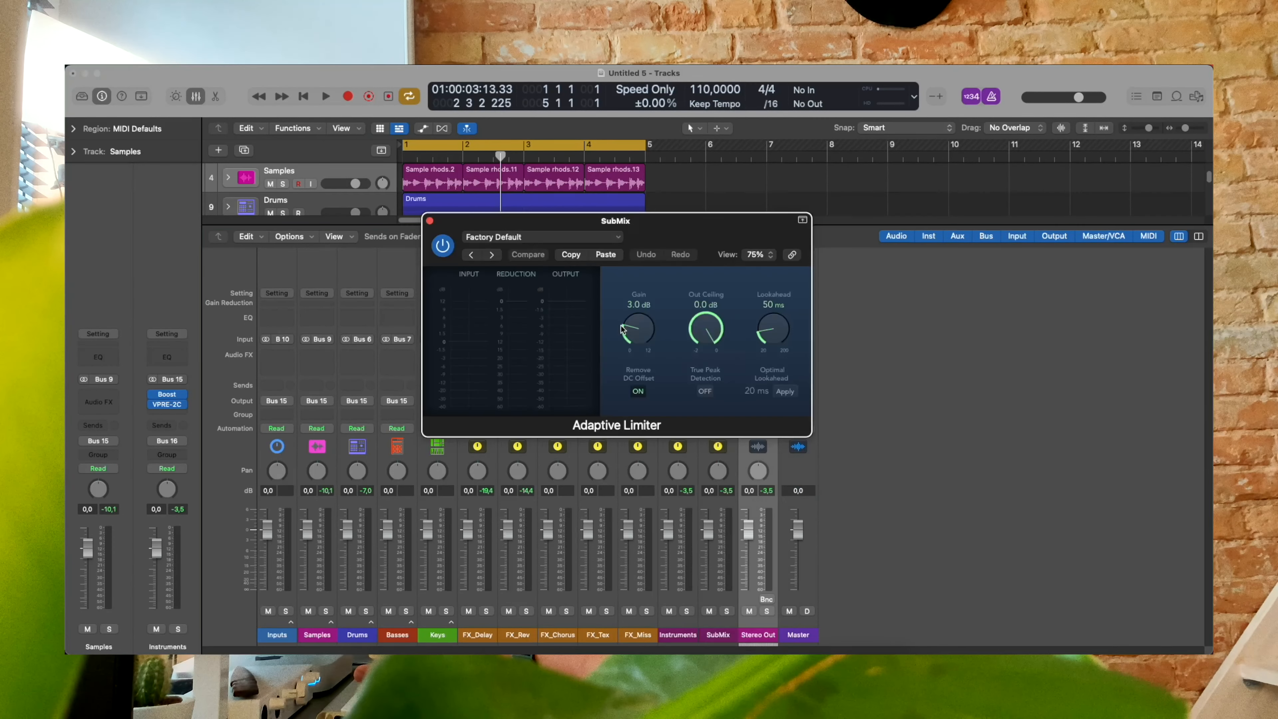
pyautogui.click(512, 239)
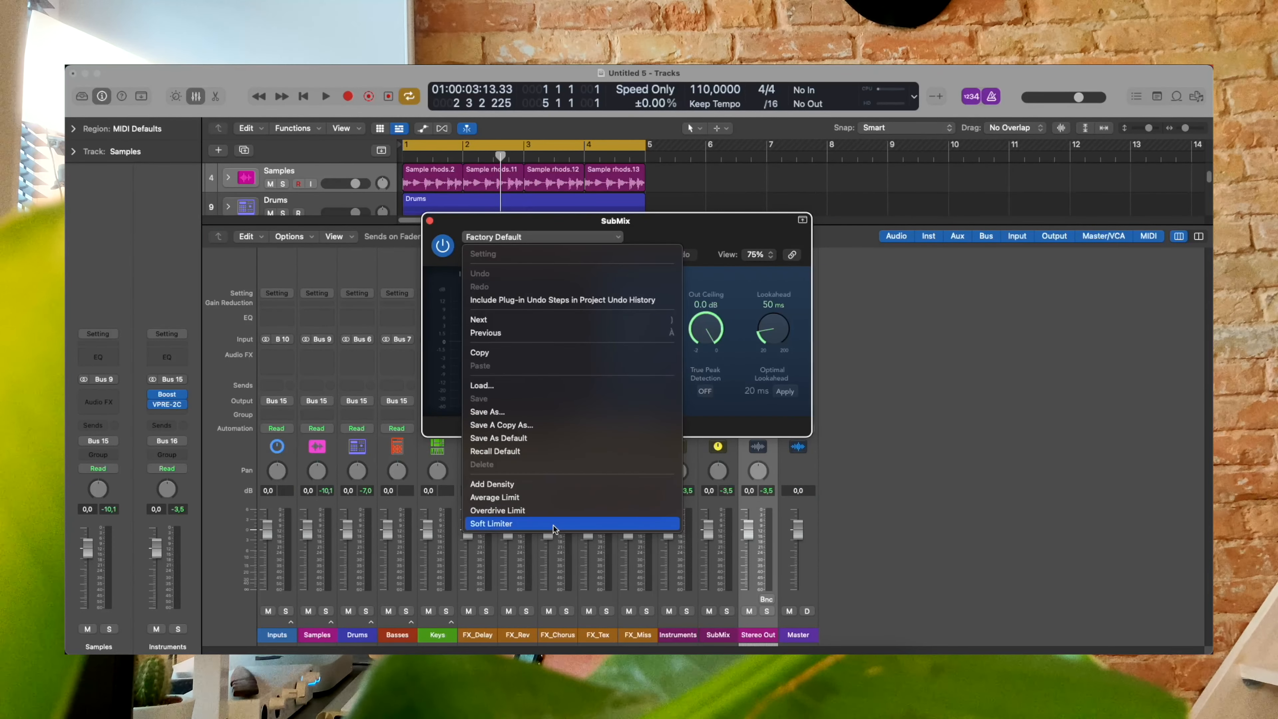
pyautogui.click(554, 525)
pyautogui.press('space')
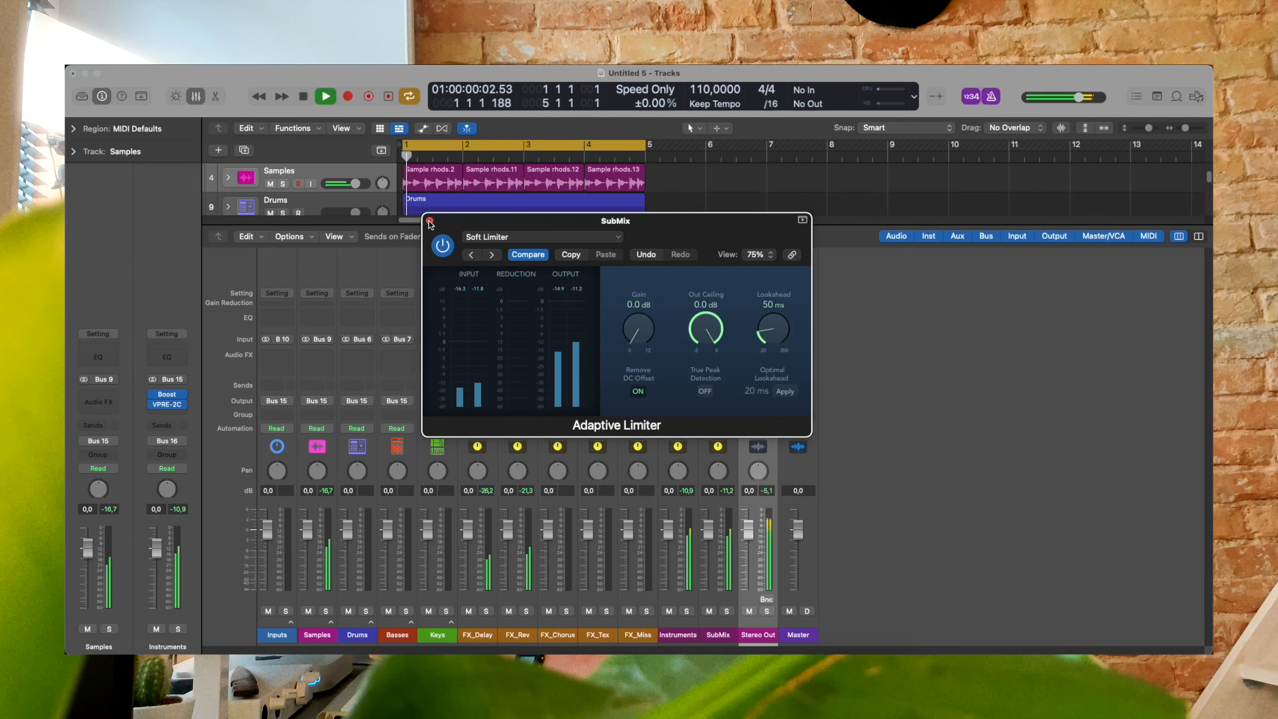
pyautogui.click(430, 221)
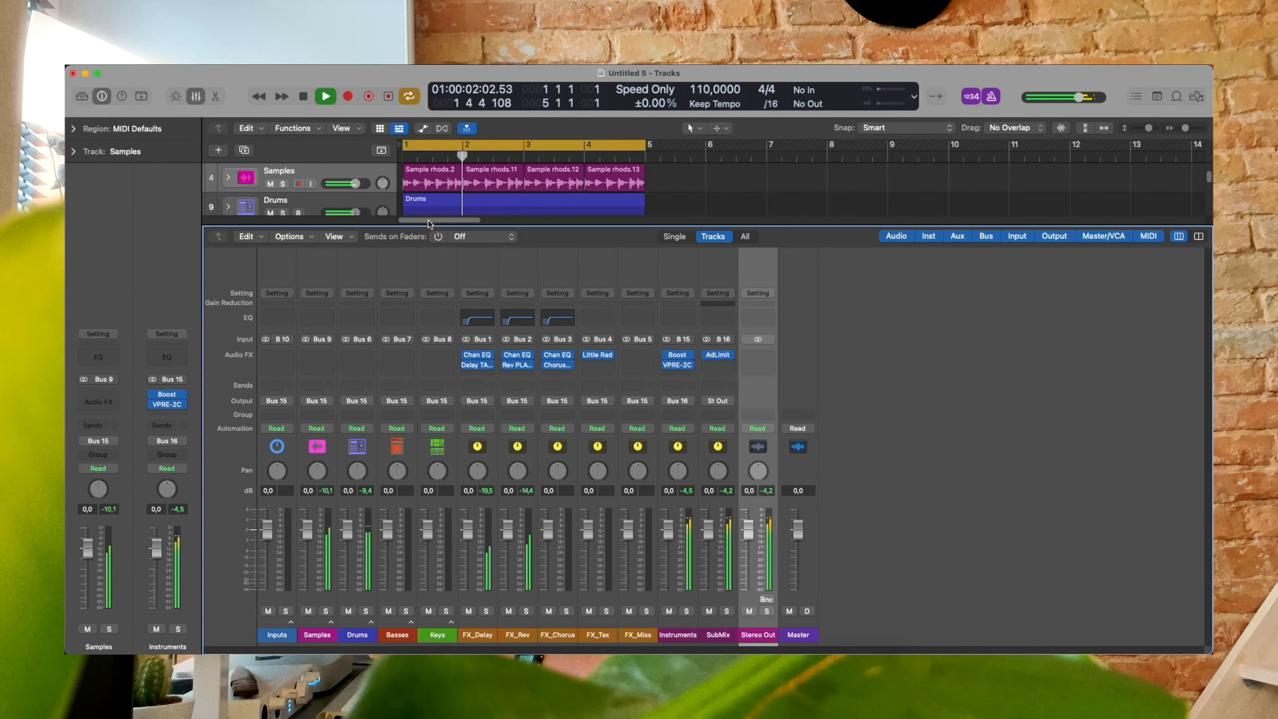
# Insert the Remix FX multi-effect on the Stereo Out channel and try its Repeater pad during playback.
pyautogui.click(728, 378)
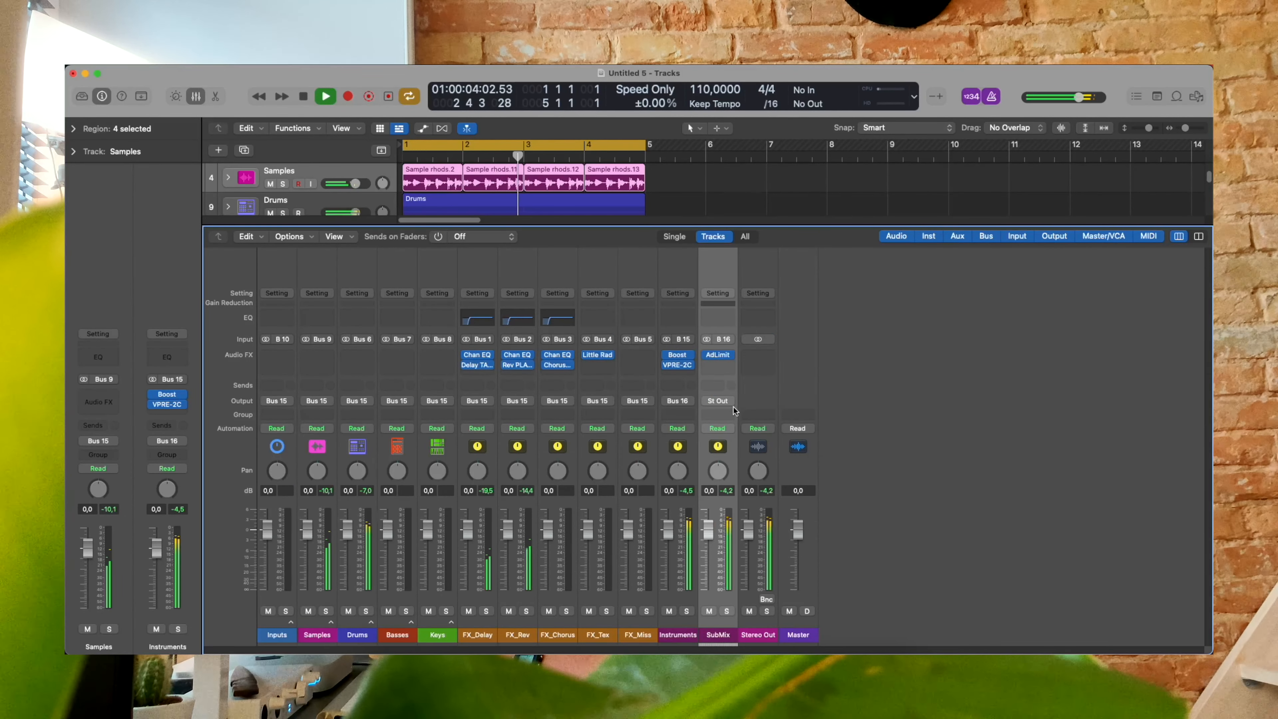
pyautogui.press('space')
pyautogui.click(771, 395)
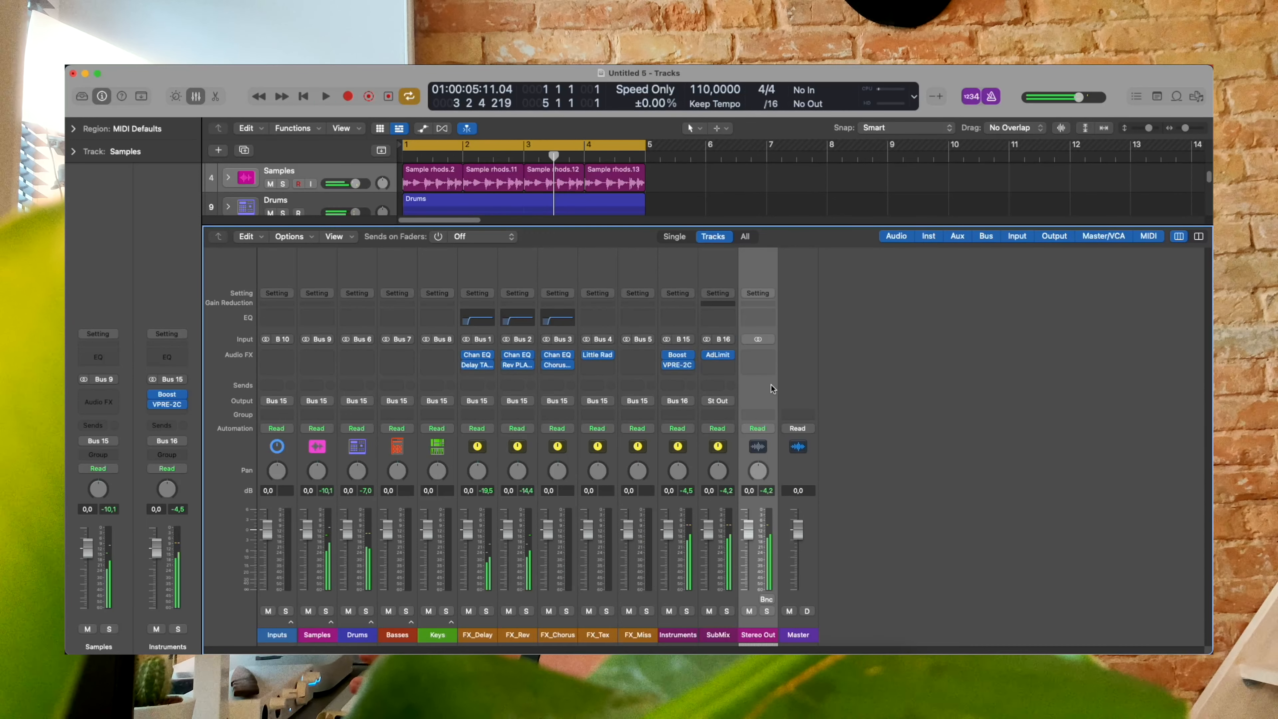
pyautogui.click(772, 355)
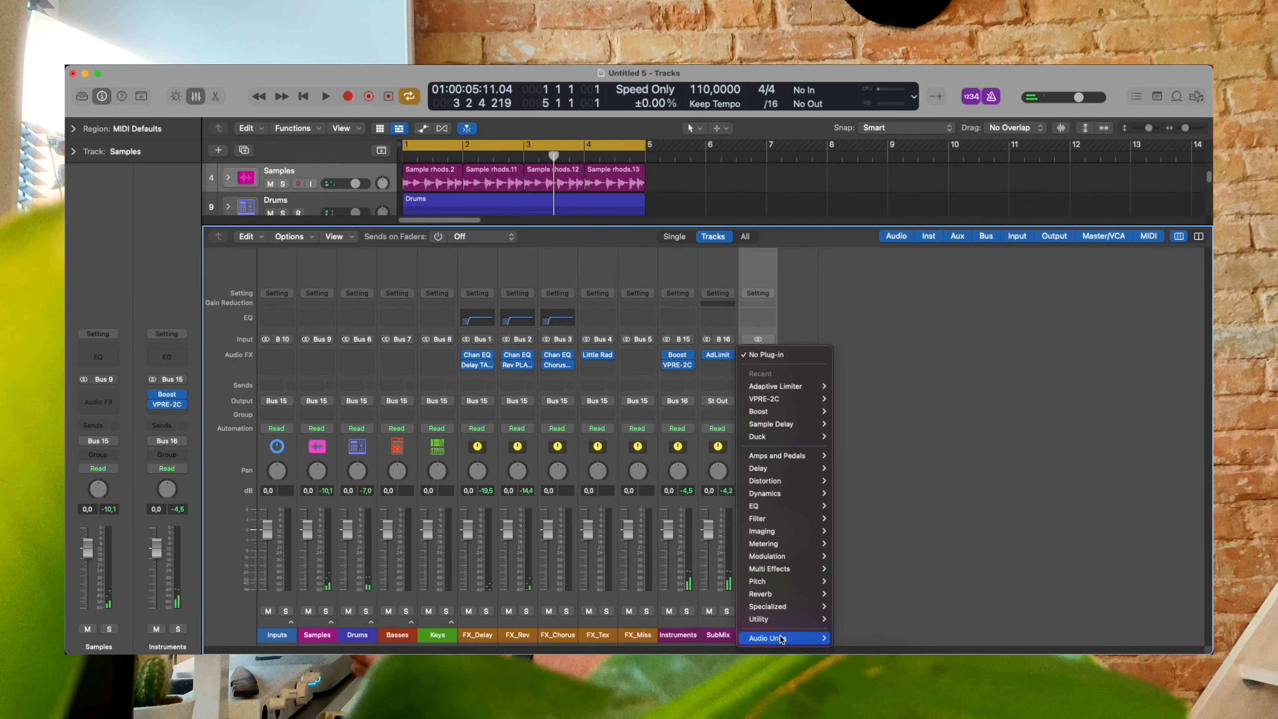
pyautogui.moveTo(779, 637)
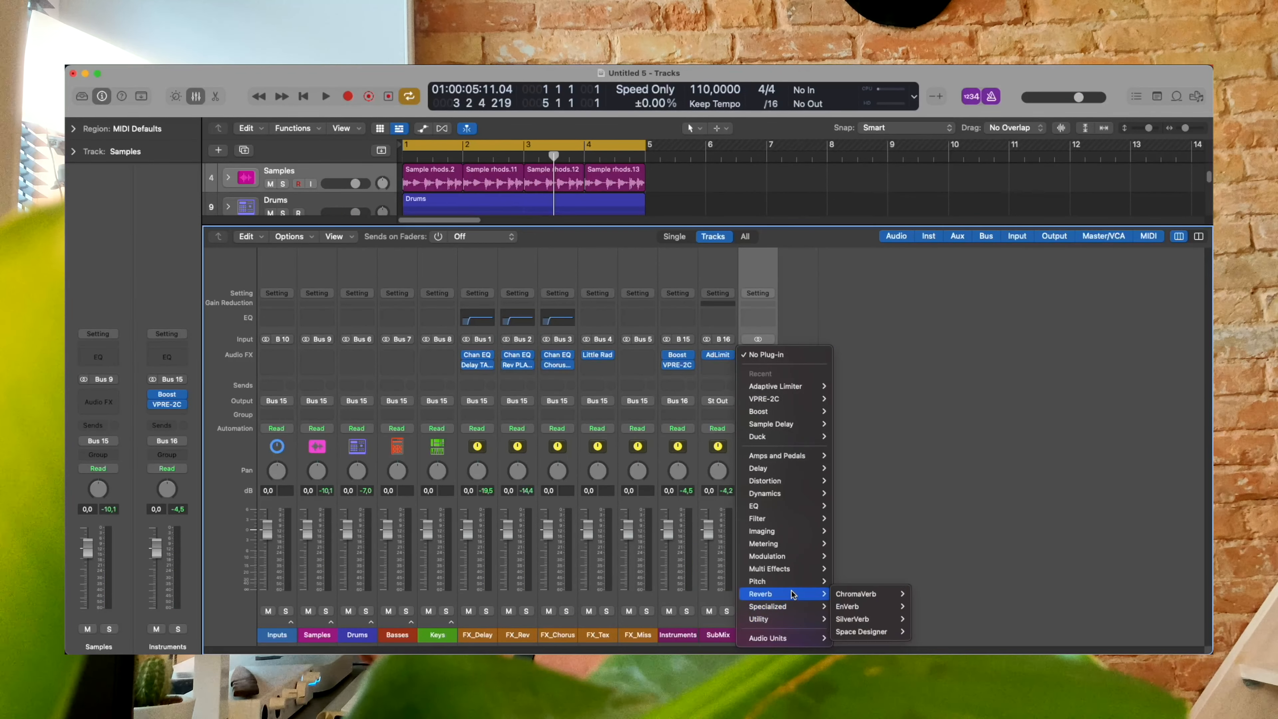
pyautogui.moveTo(793, 570)
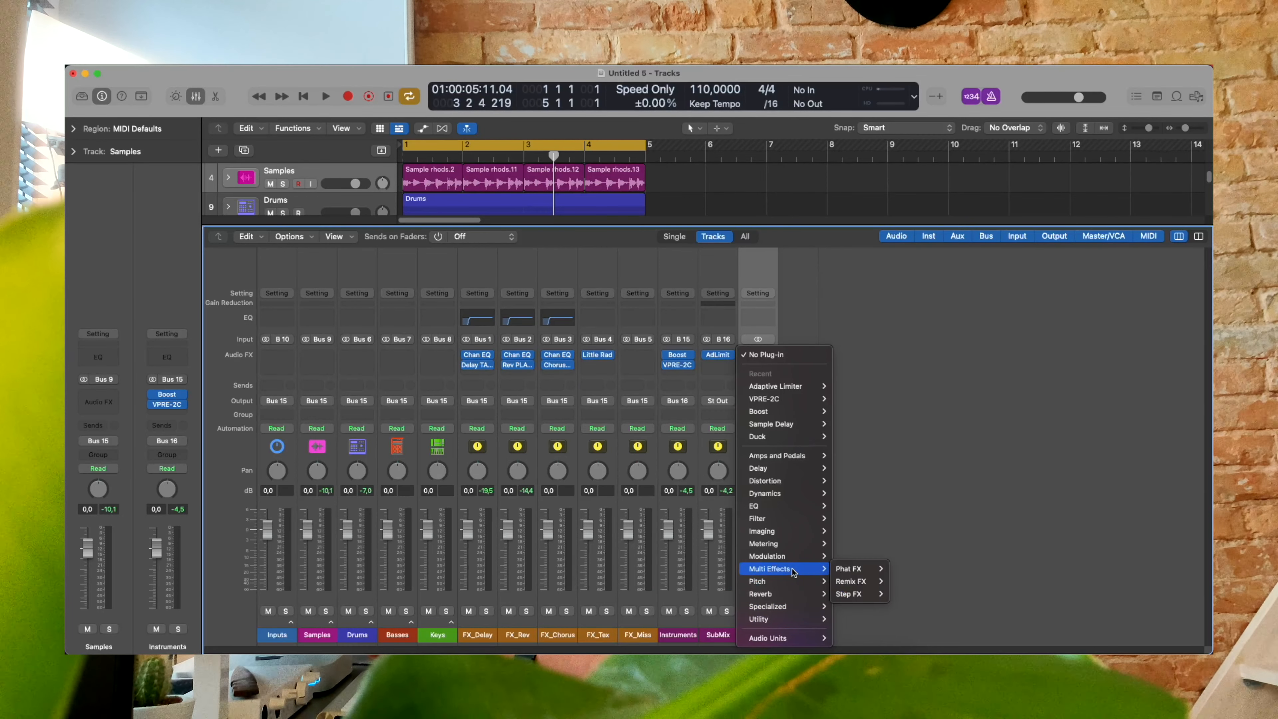
pyautogui.click(868, 582)
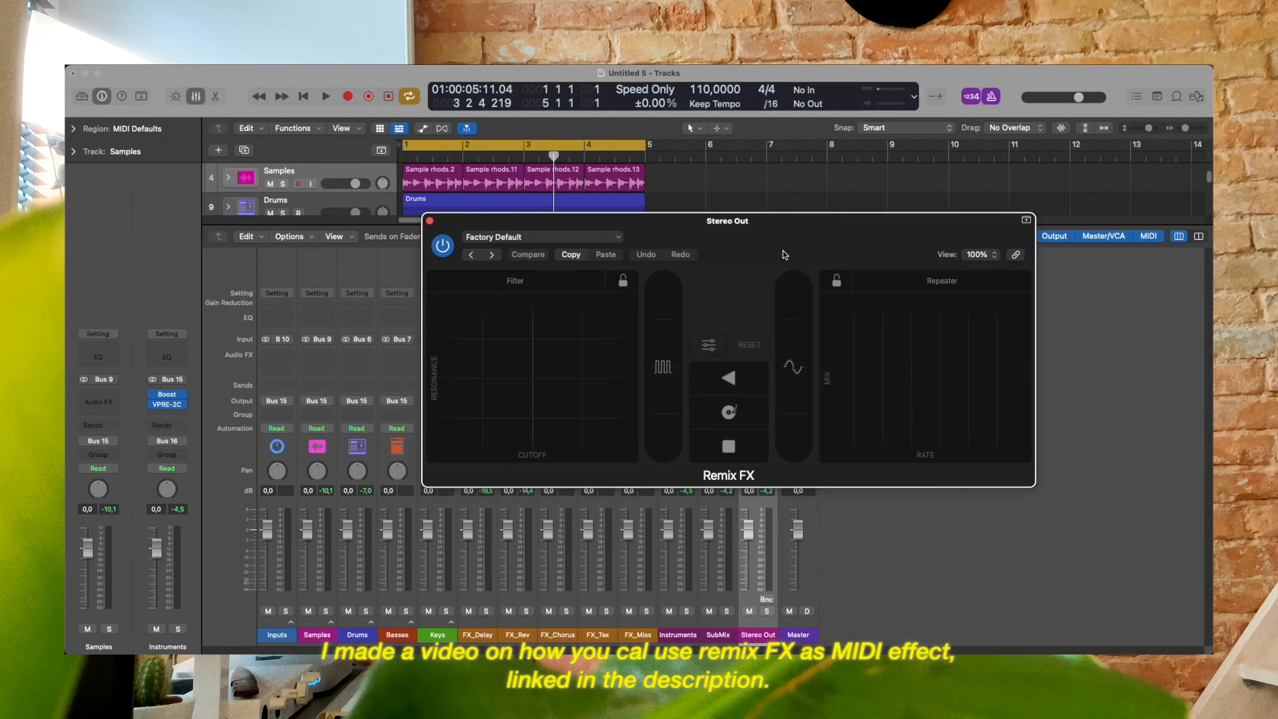
pyautogui.press('space')
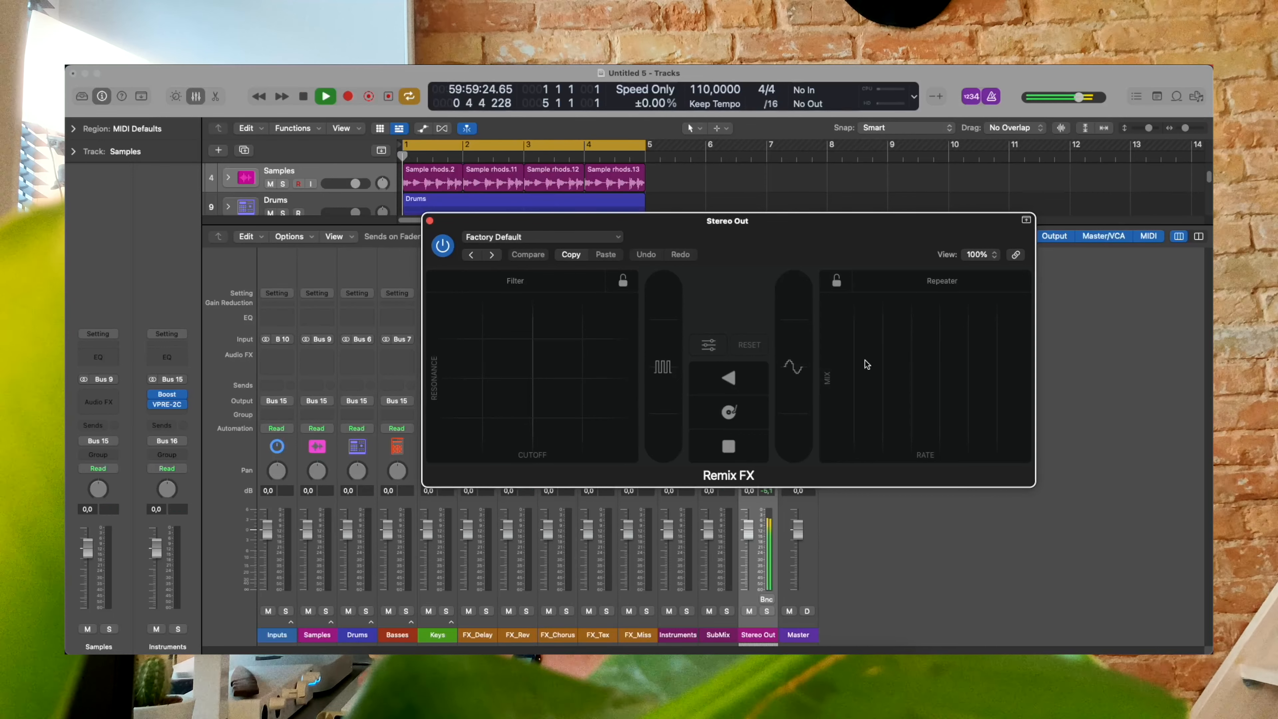
pyautogui.click(923, 371)
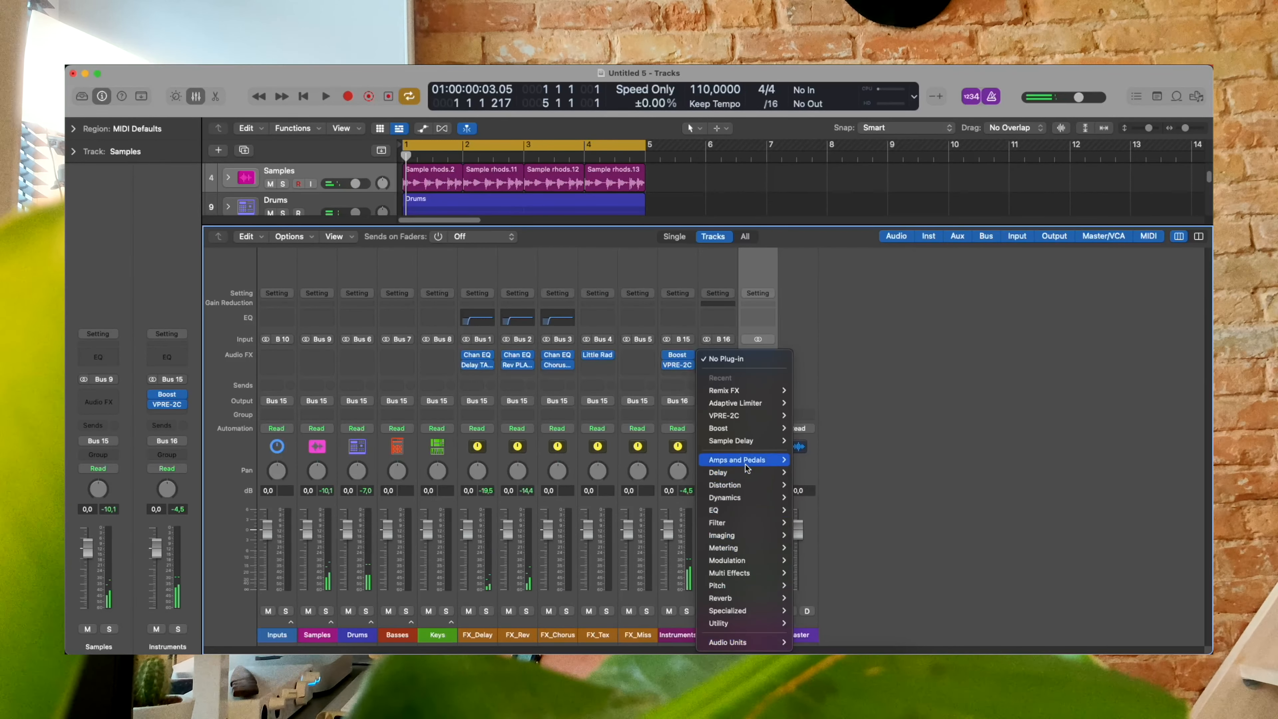
# Try a Vintage Console EQ below the Adaptive Limiter on the SubMix channel.
pyautogui.moveTo(744, 510)
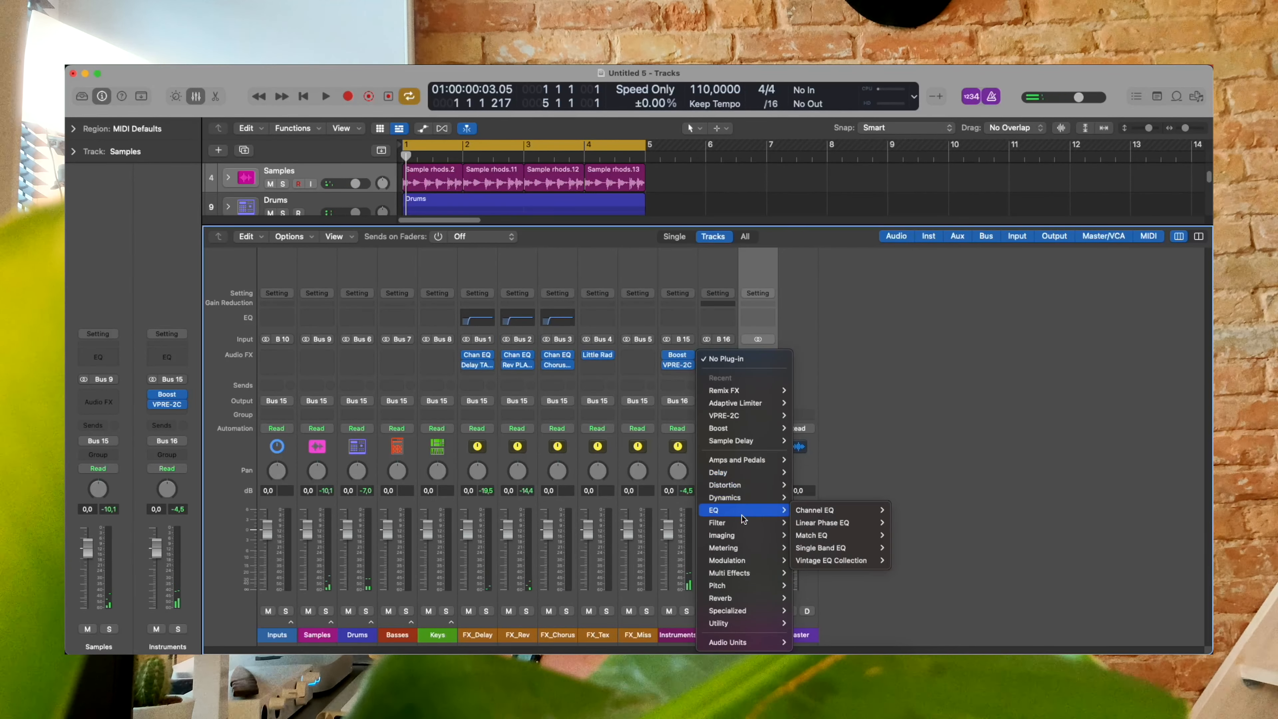
pyautogui.moveTo(840, 549)
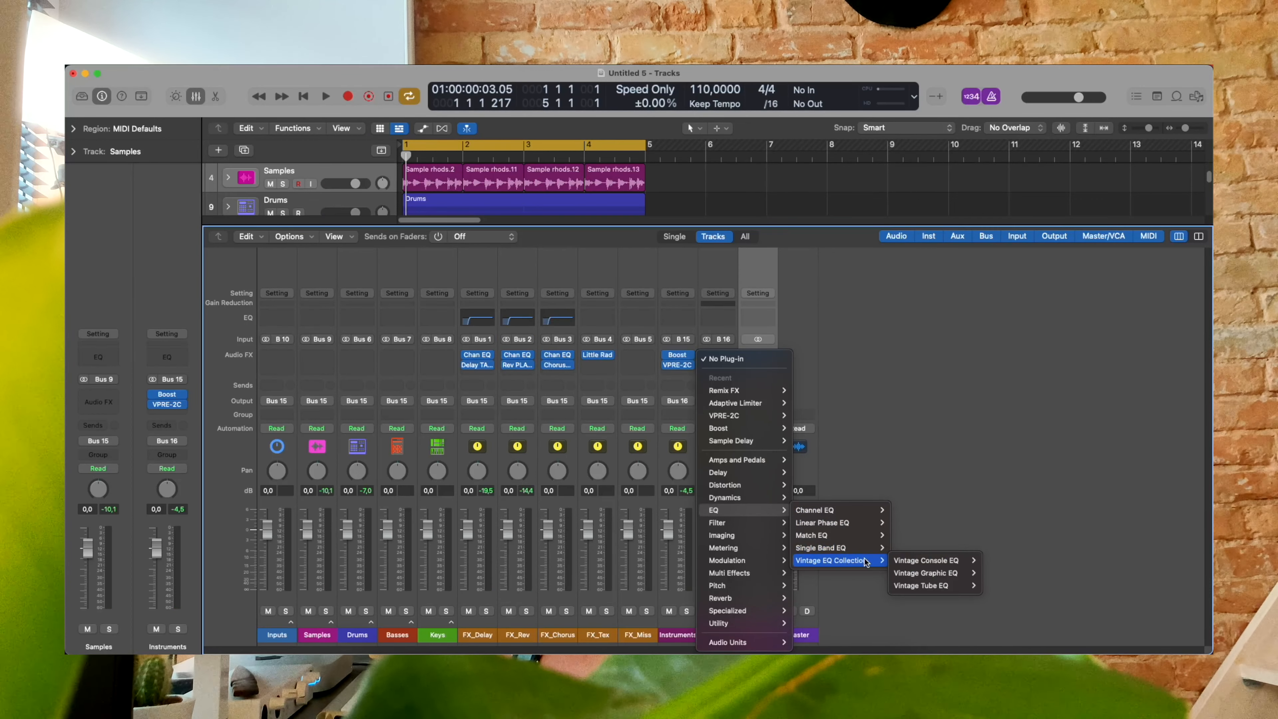
pyautogui.click(949, 562)
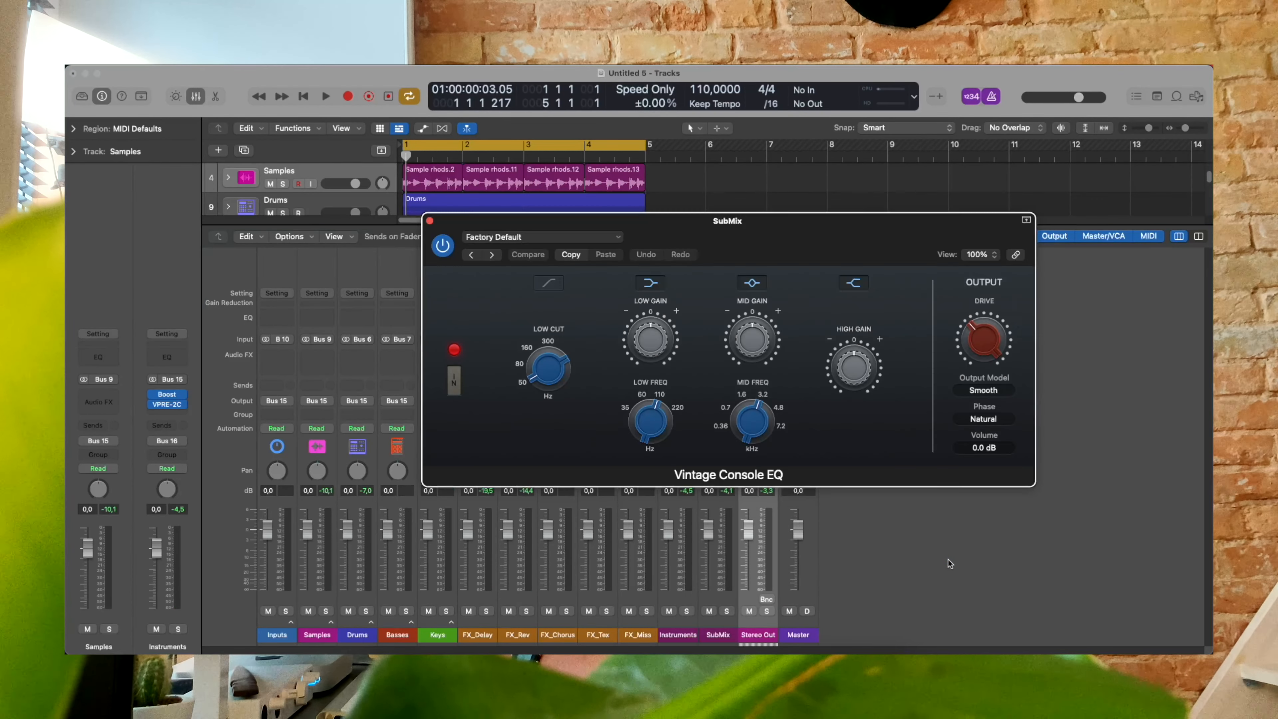
pyautogui.click(430, 221)
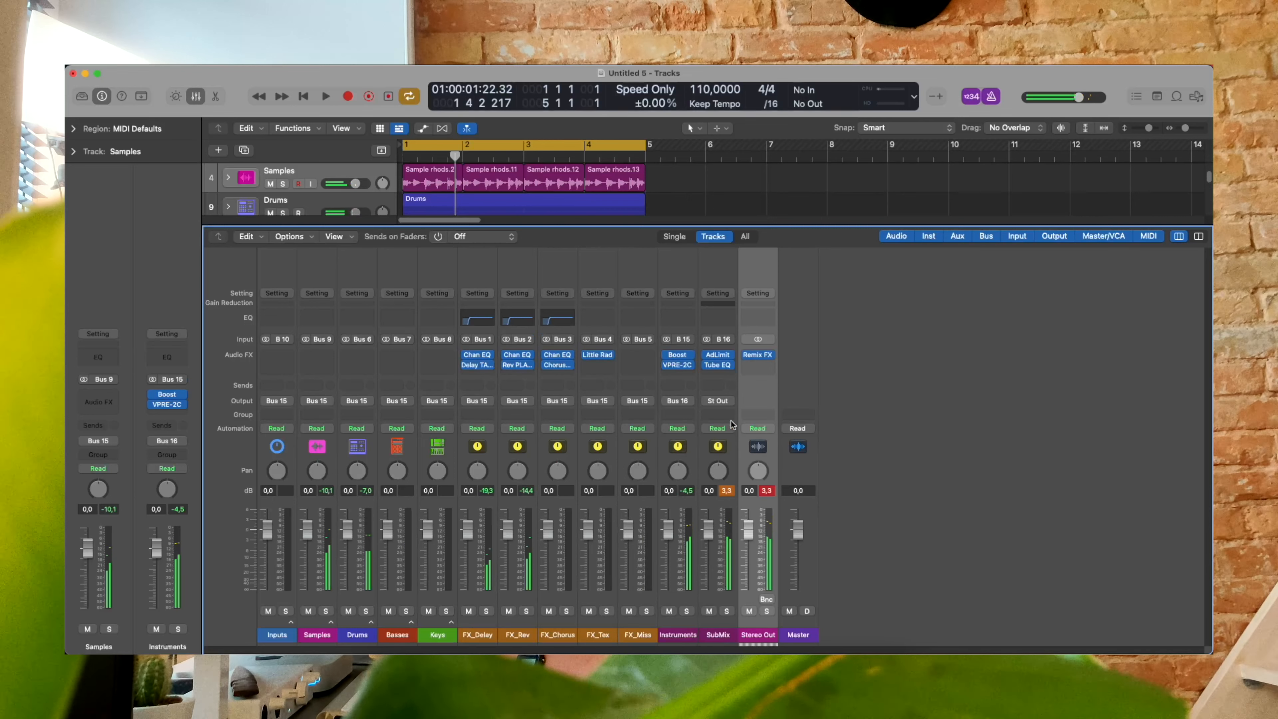
# Raise the 7500 Hz high shelf of the SubMix channel's Channel EQ to +2.4 dB.
pyautogui.click(734, 405)
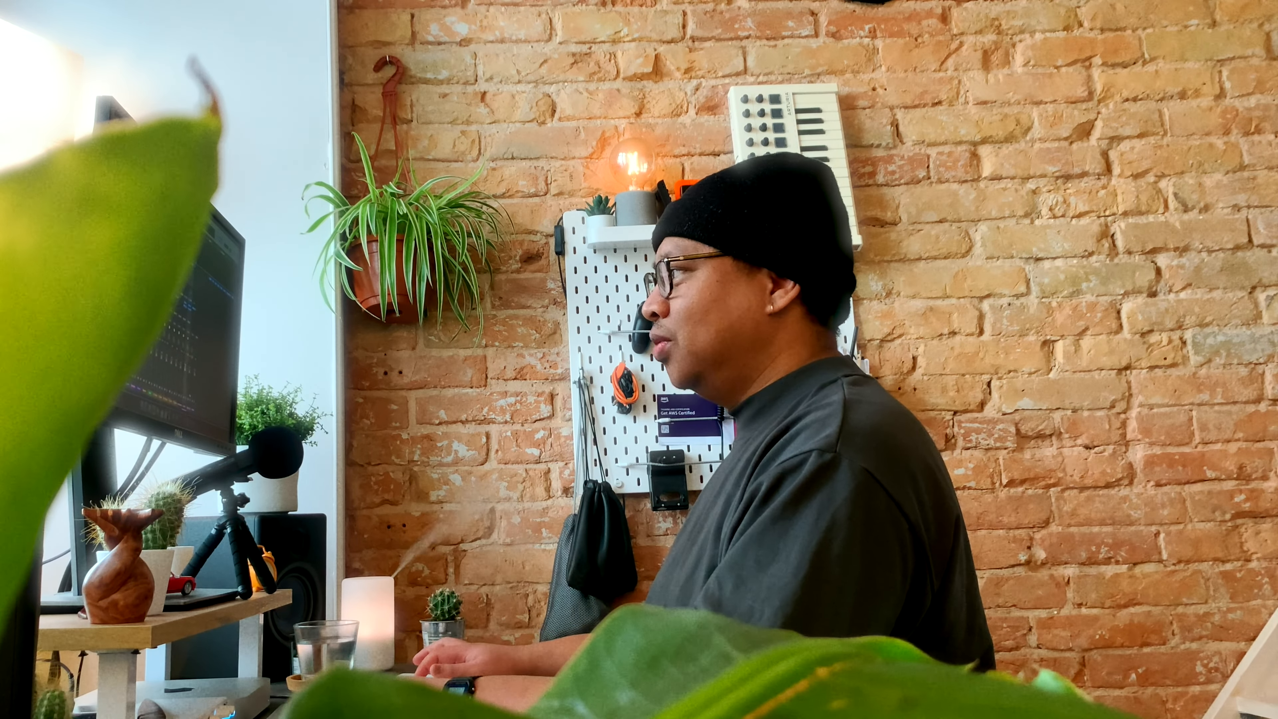
pyautogui.moveTo(834, 368); pyautogui.dragTo(831, 353)
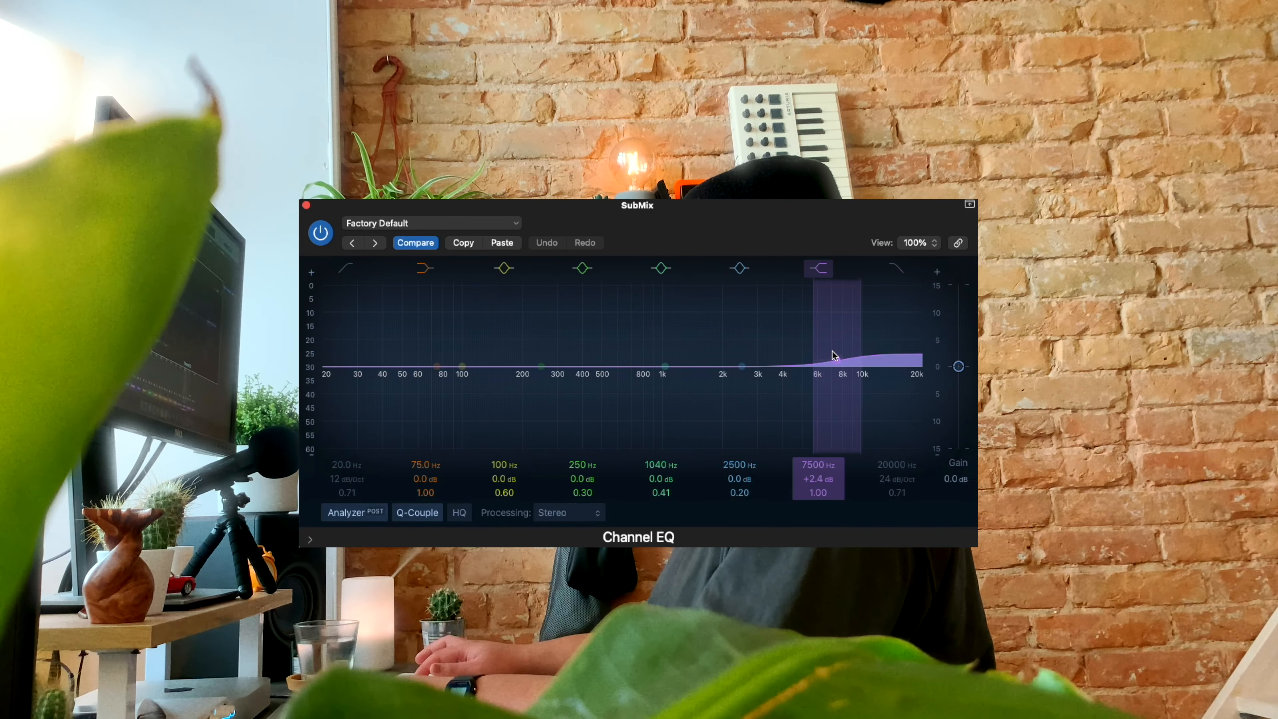
# Raise the 2500 Hz band of the SubMix channel's Channel EQ to +0.8 dB and close the plug-in.
pyautogui.moveTo(741, 366); pyautogui.dragTo(744, 362)
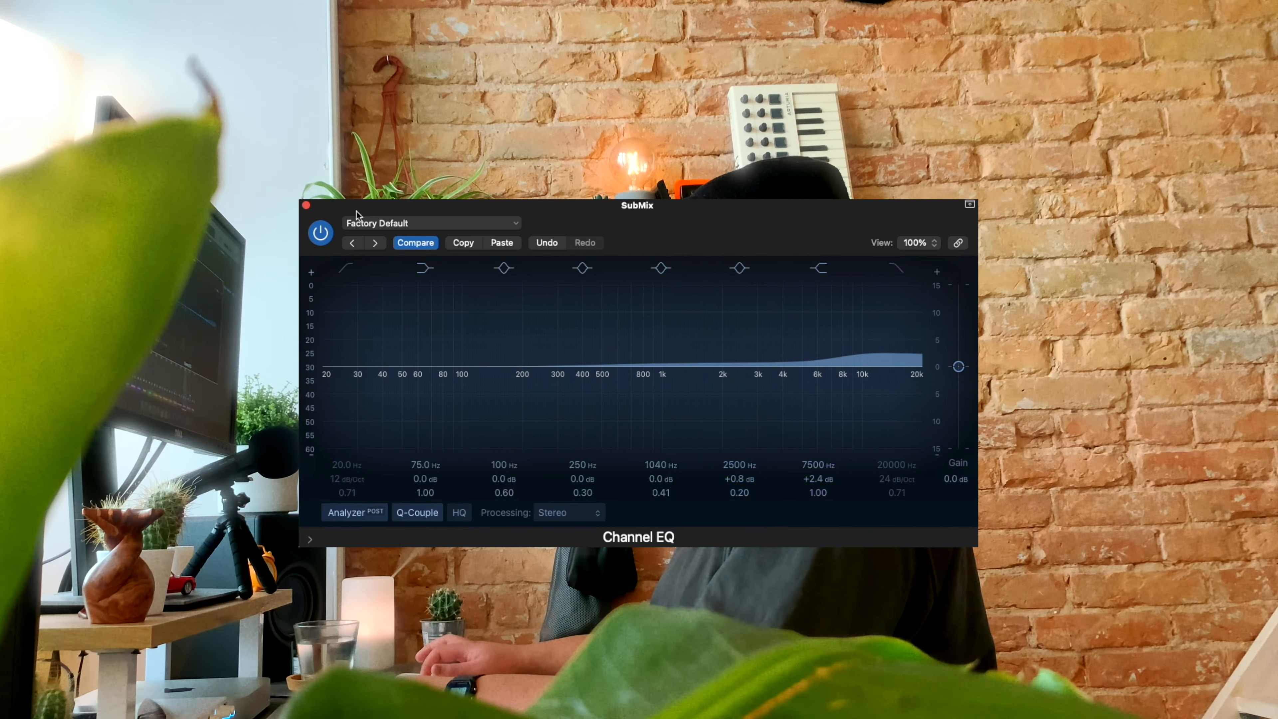
pyautogui.click(308, 203)
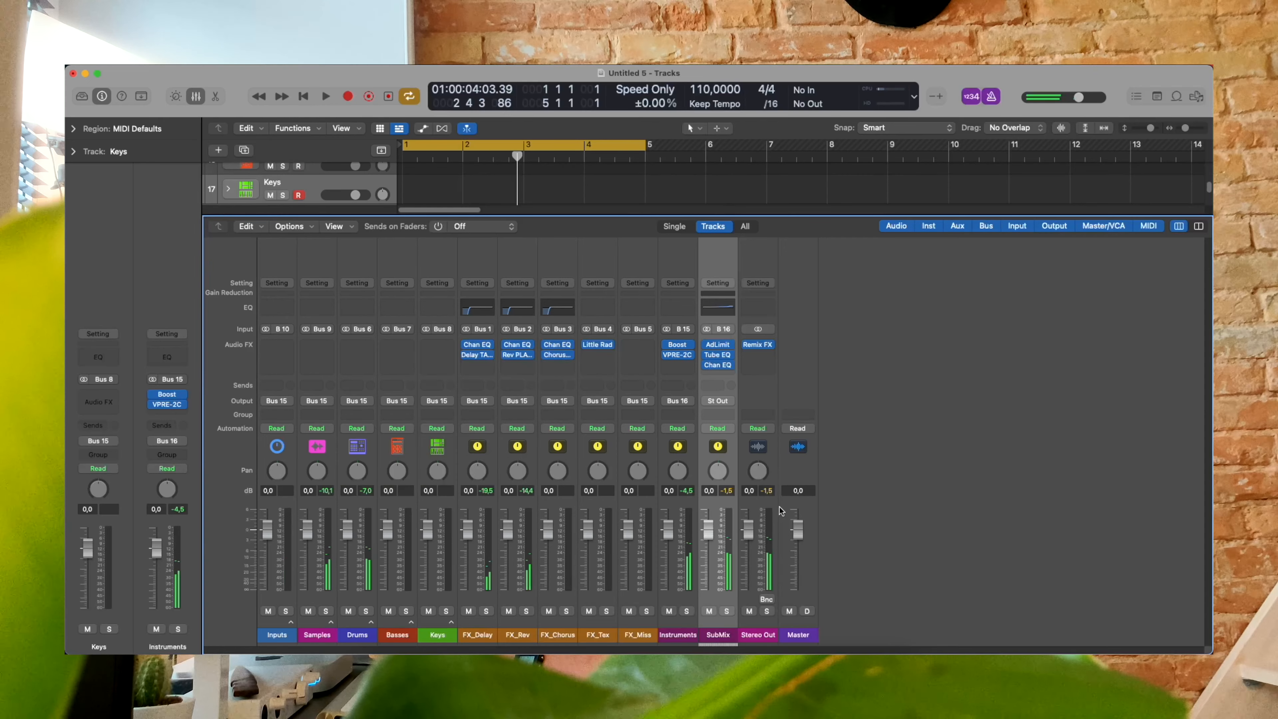
# Examine the Instruments, SubMix and Stereo Out channel strips in the mixer, and play the loop from the project start.
pyautogui.click(774, 507)
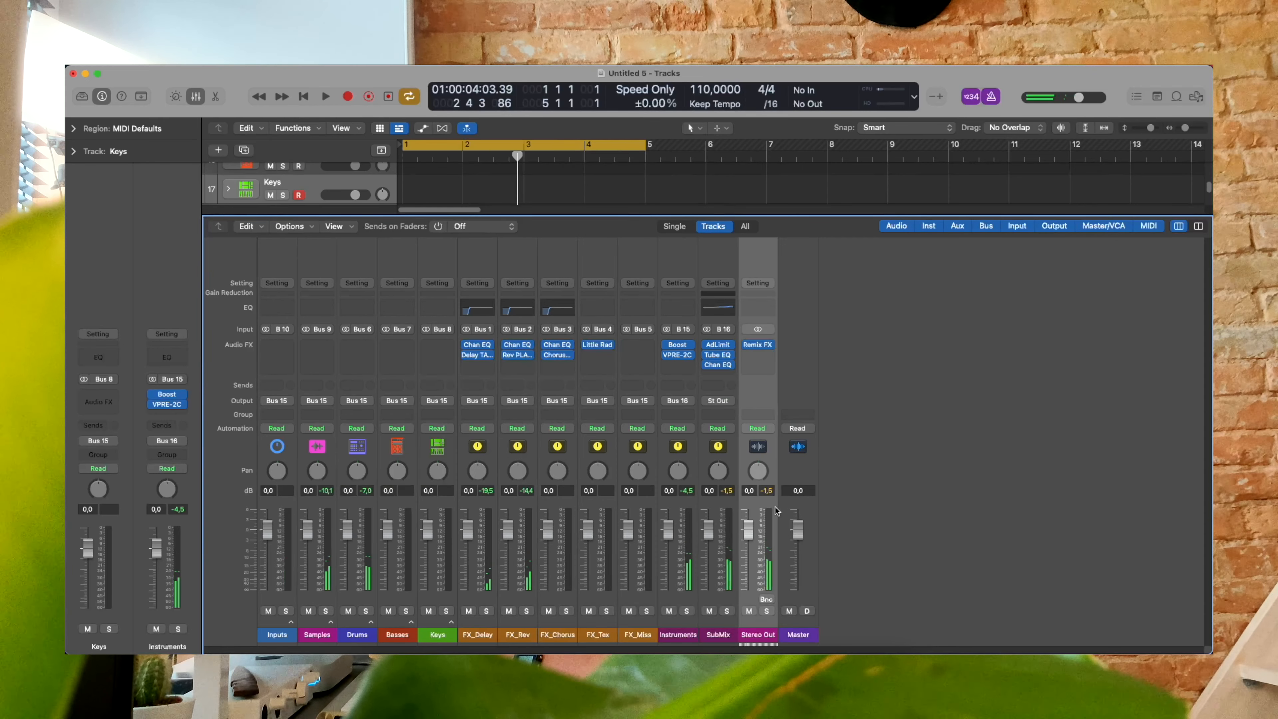
pyautogui.click(720, 507)
pyautogui.click(679, 553)
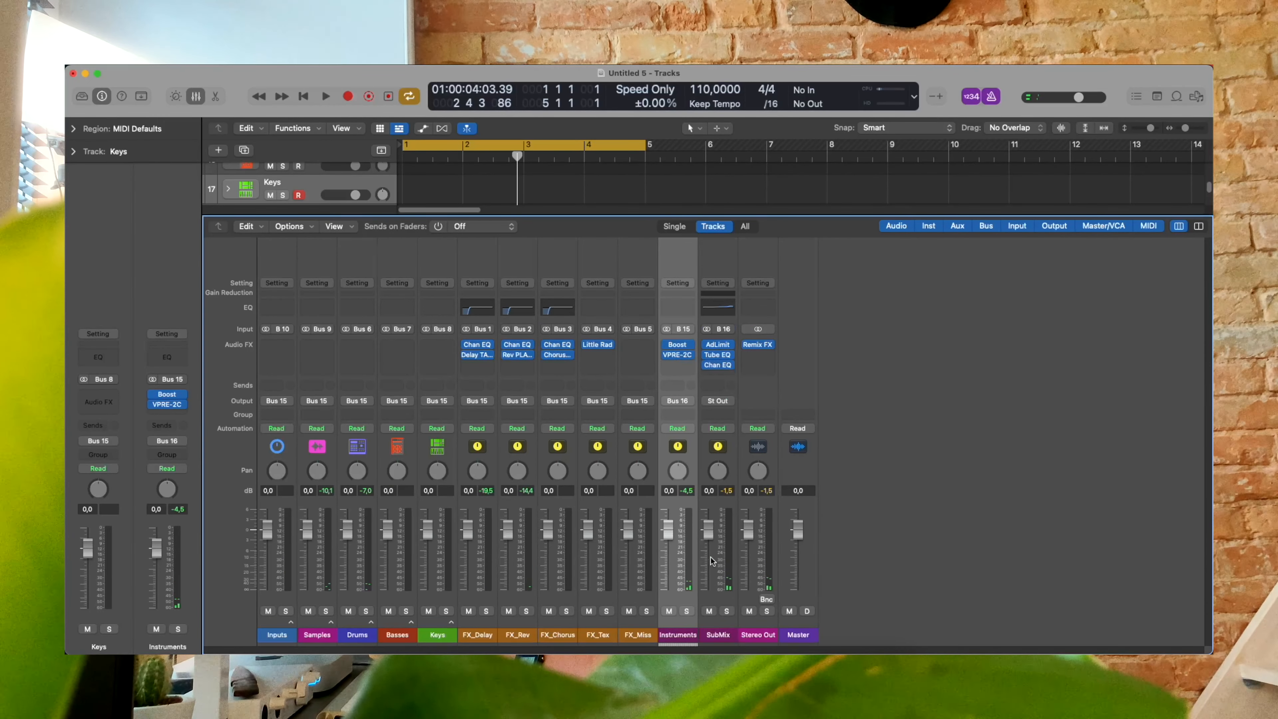
pyautogui.click(718, 558)
pyautogui.click(767, 555)
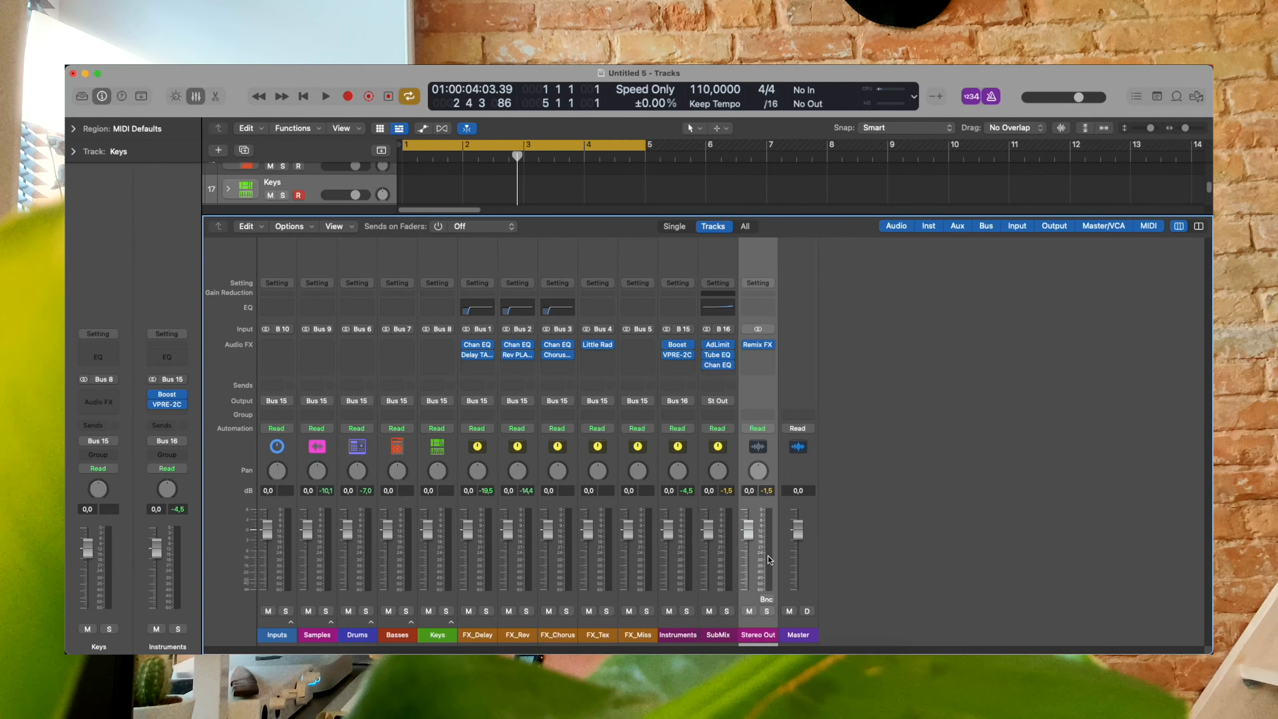
pyautogui.click(687, 561)
pyautogui.click(721, 563)
pyautogui.click(679, 557)
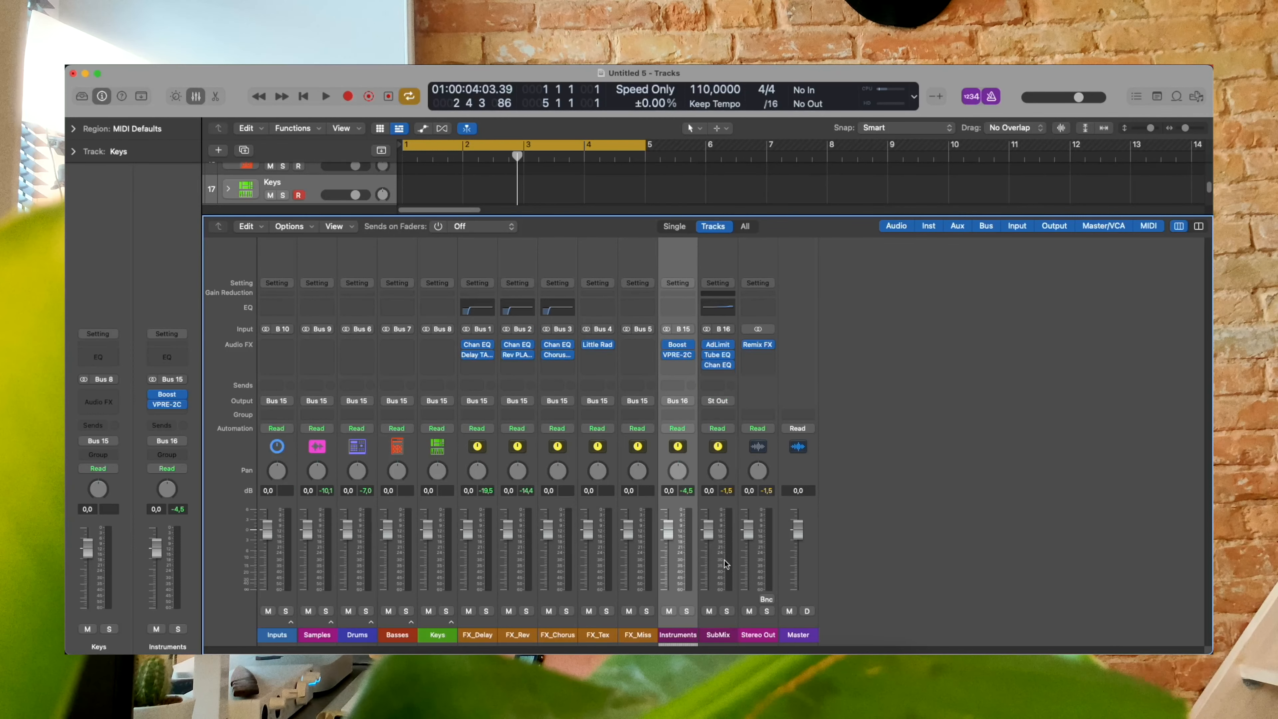
pyautogui.click(721, 559)
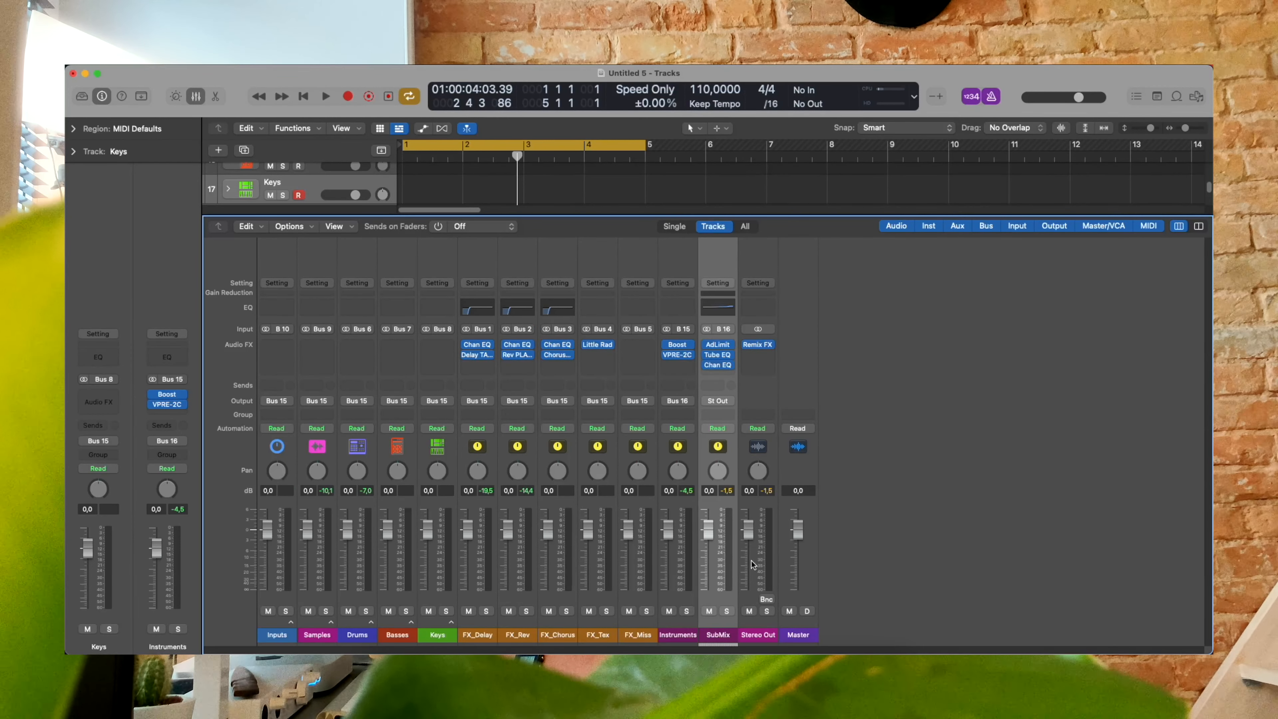
pyautogui.click(762, 563)
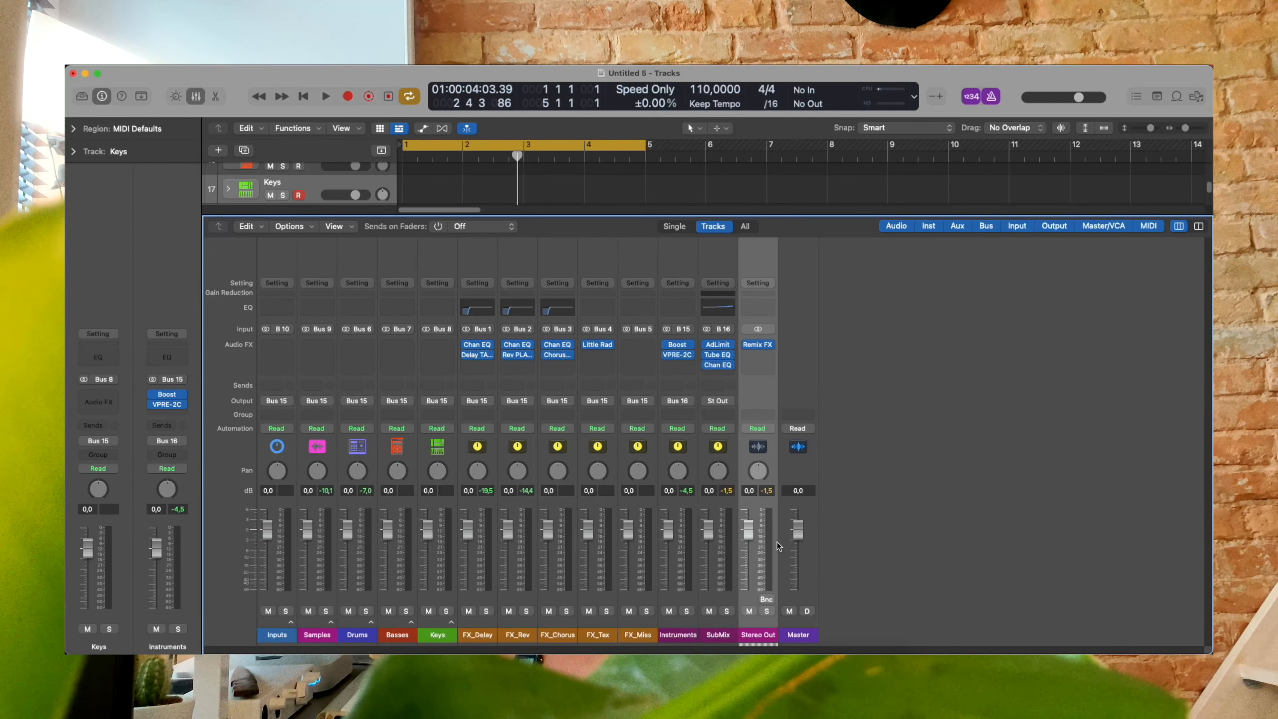
pyautogui.press('Return')
pyautogui.press('space')
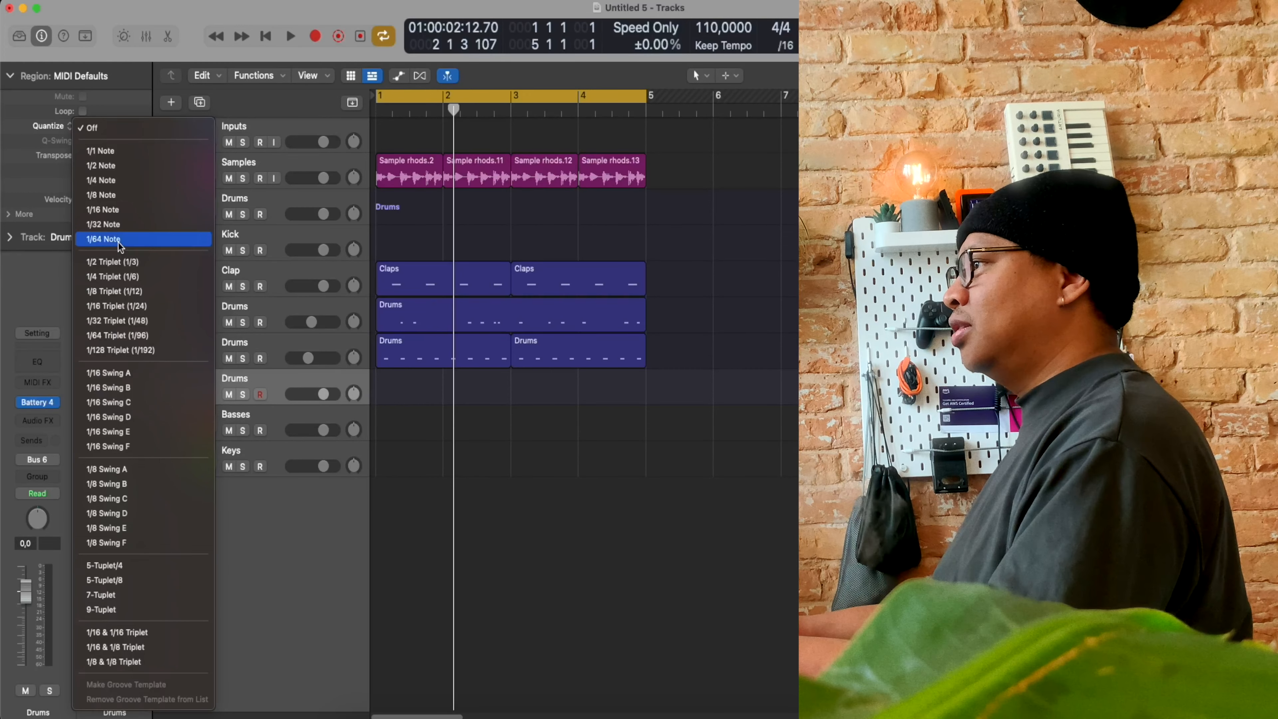
# Set the default MIDI quantize to 1/64 Note and select the last Drums track in the Drums stack.
pyautogui.click(119, 243)
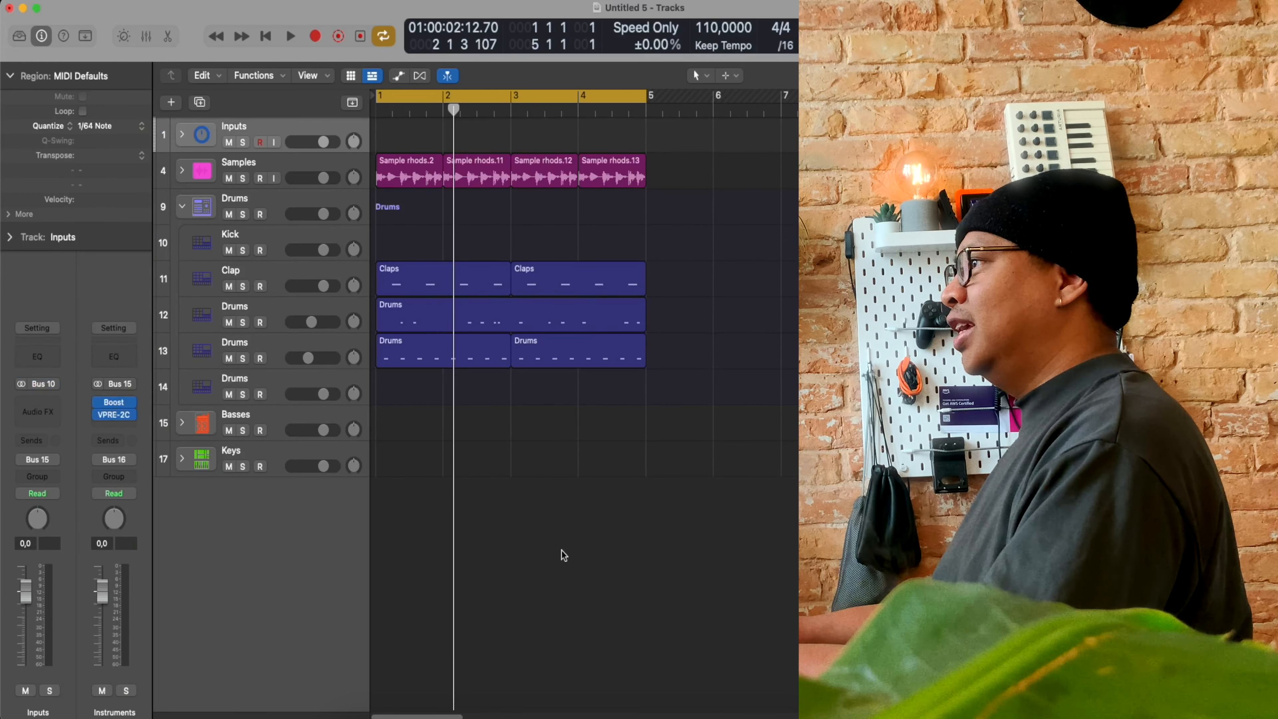
pyautogui.click(282, 384)
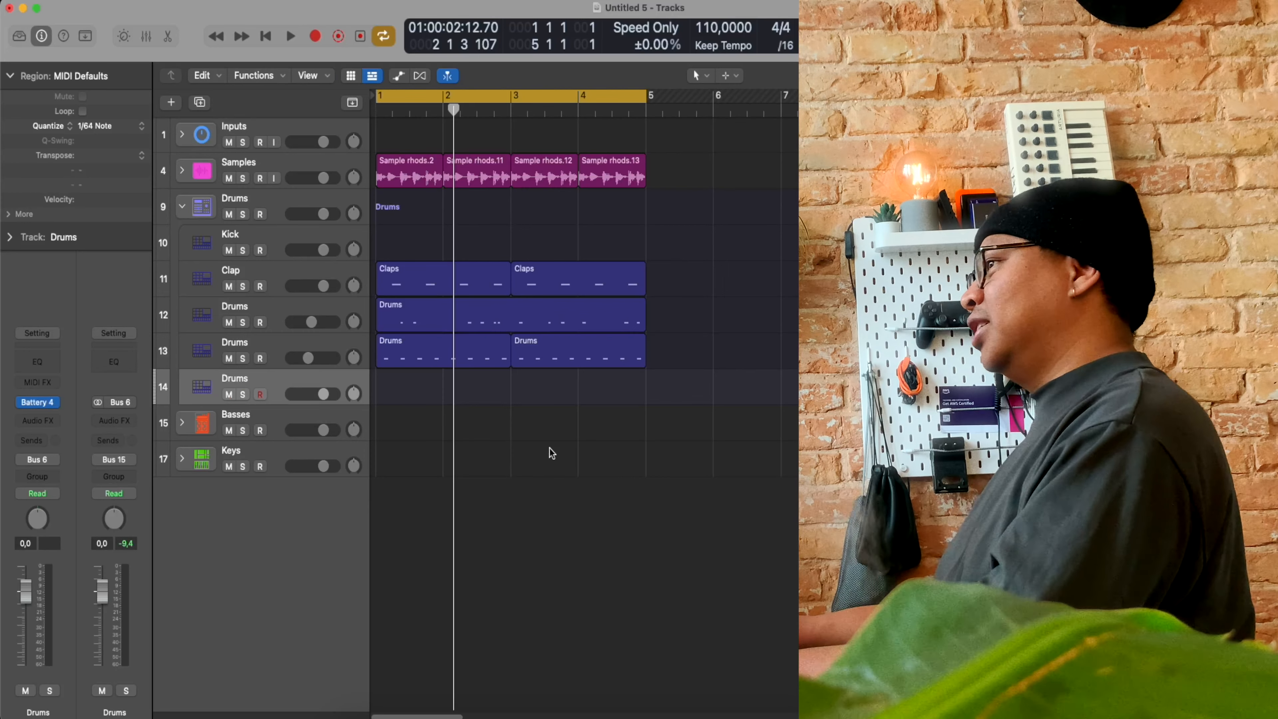